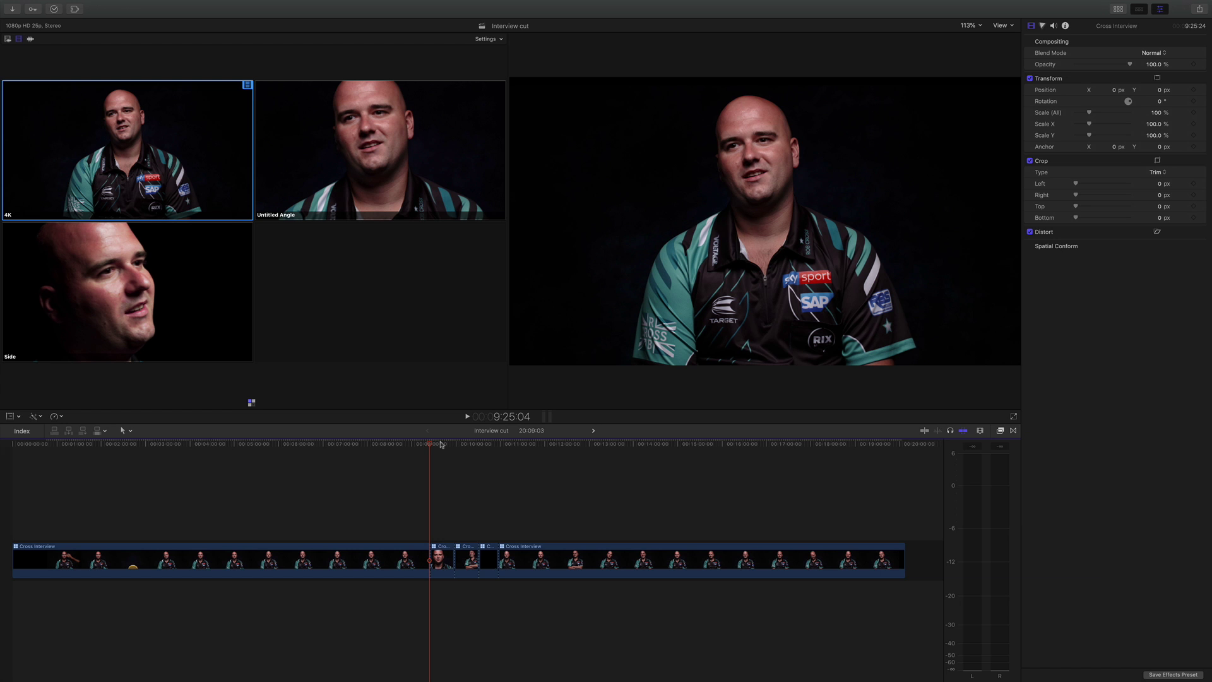
Play the interview across the first cut into the close-up angle.
key(2)
key(space)
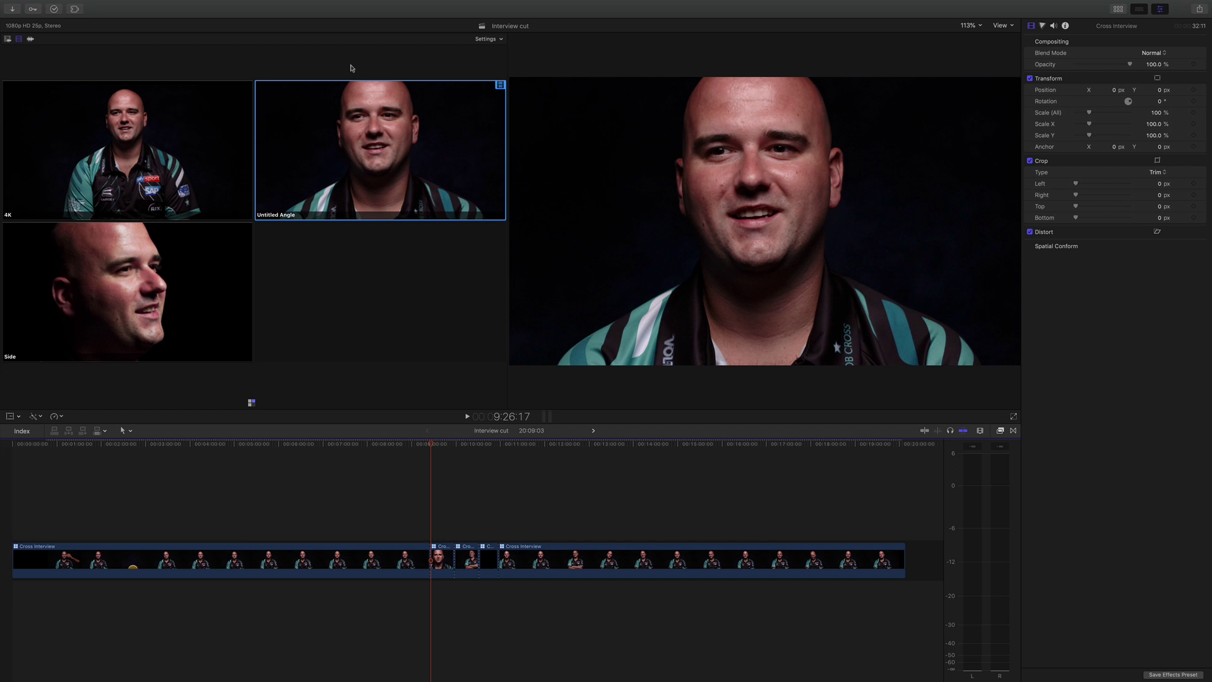
Open the close-up multicam clip in the Angle Editor and select the clip in the 4K angle.
double_click(440, 560)
drag(394, 446, 363, 470)
click(364, 481)
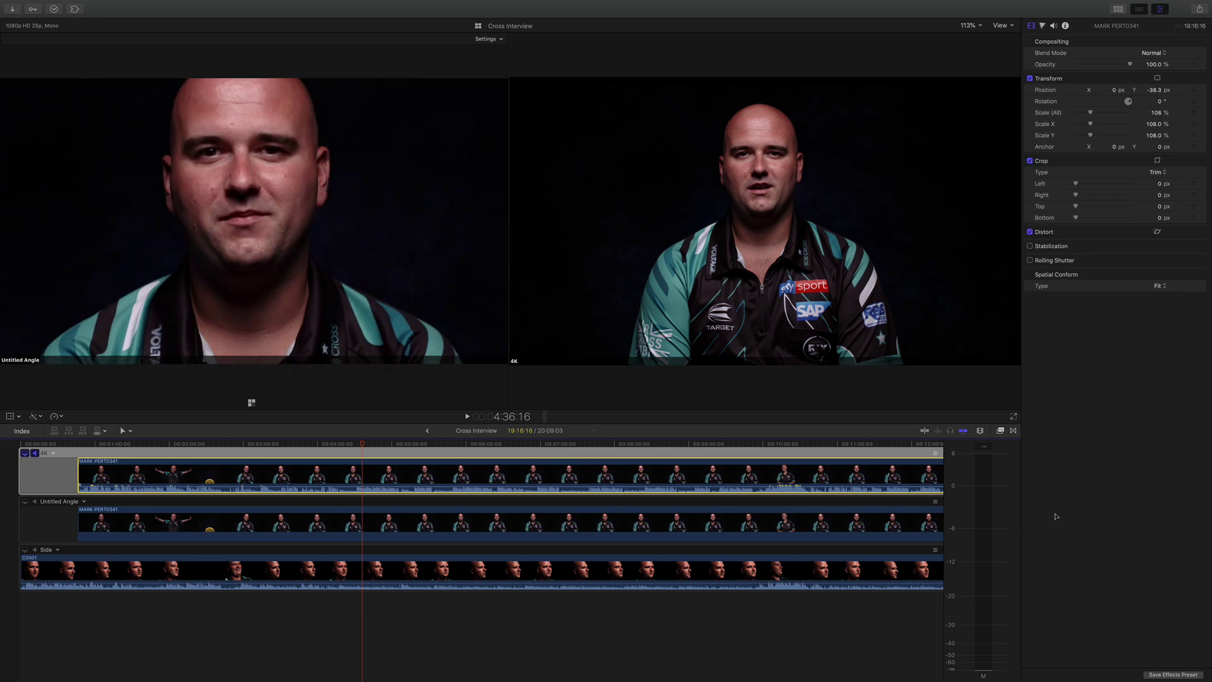
Check the 4K clip's media information, including its frame size, and its transform scale.
click(1066, 27)
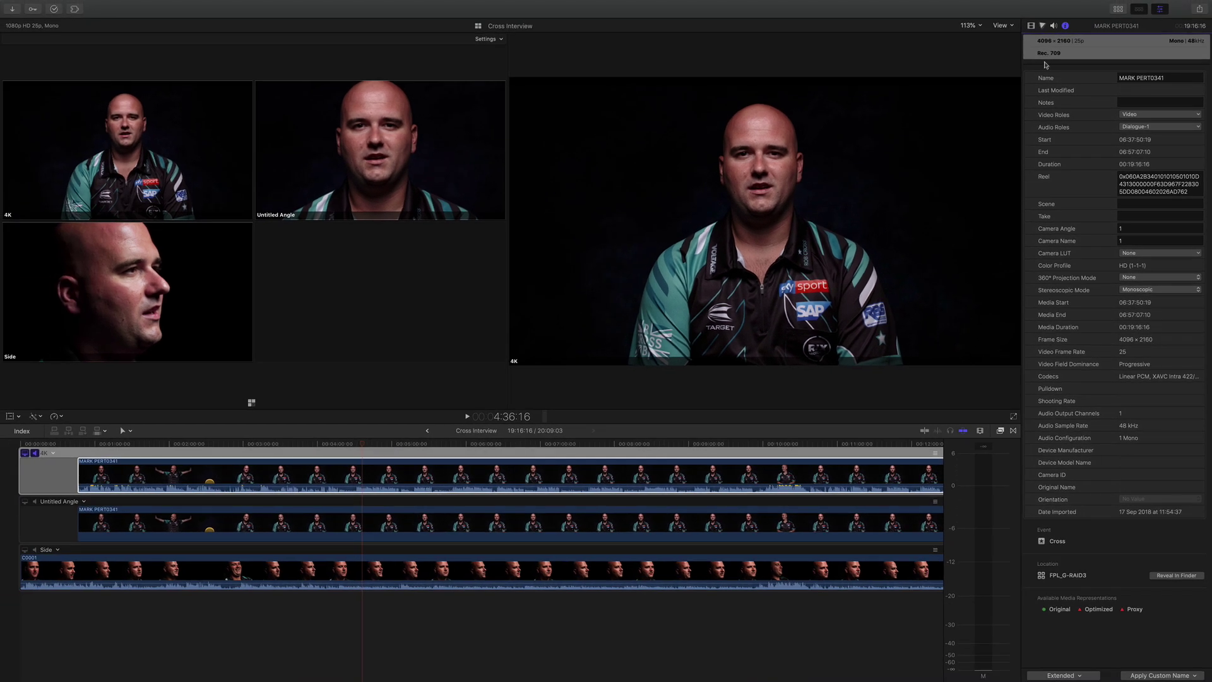
click(1032, 26)
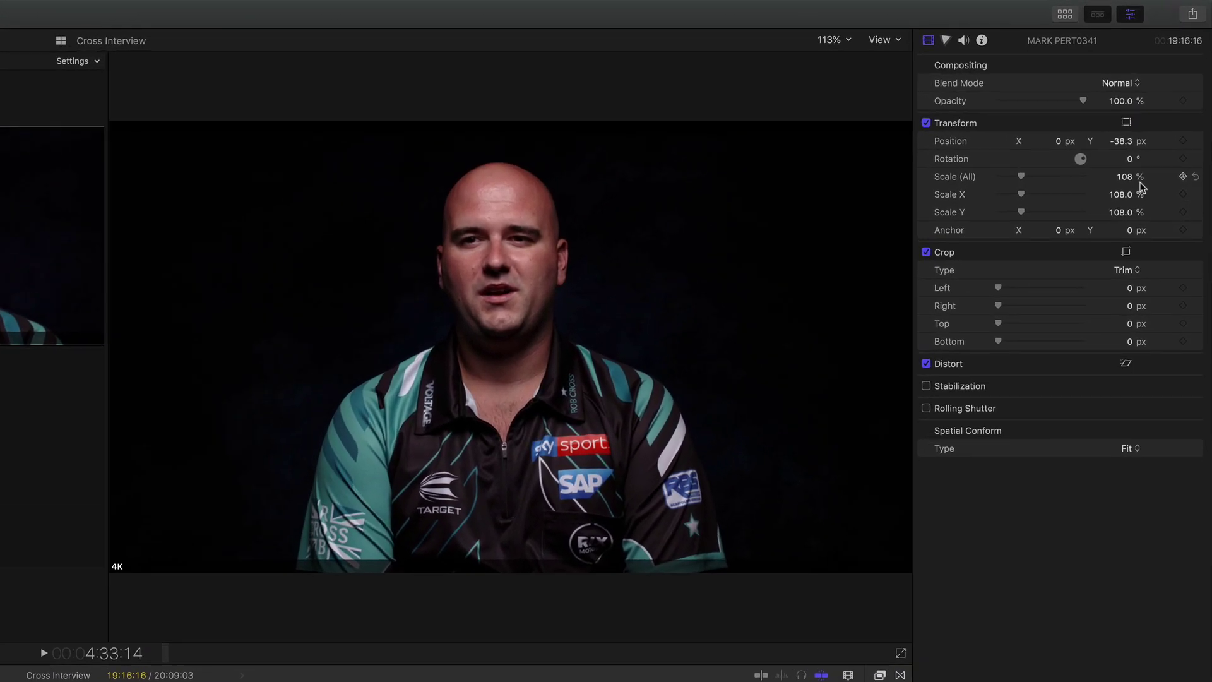
click(1129, 180)
click(1129, 180)
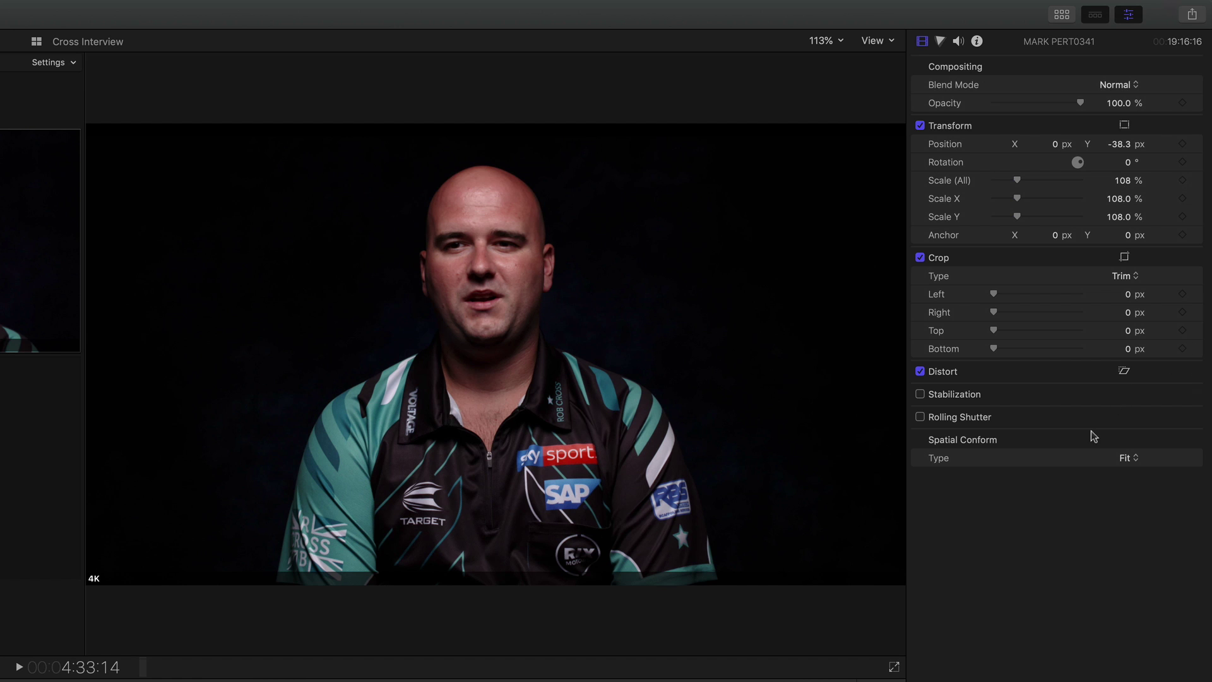
Try the None spatial conform type on the 4K clip and set it back to Fit.
click(1128, 465)
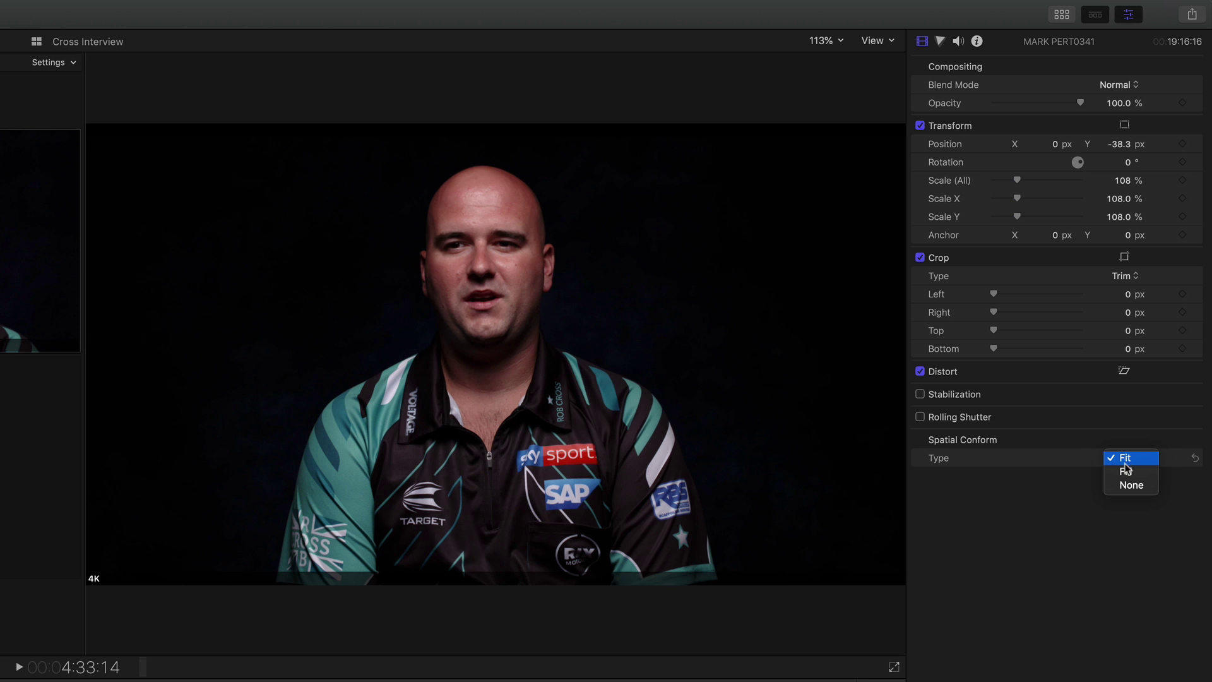
click(1127, 485)
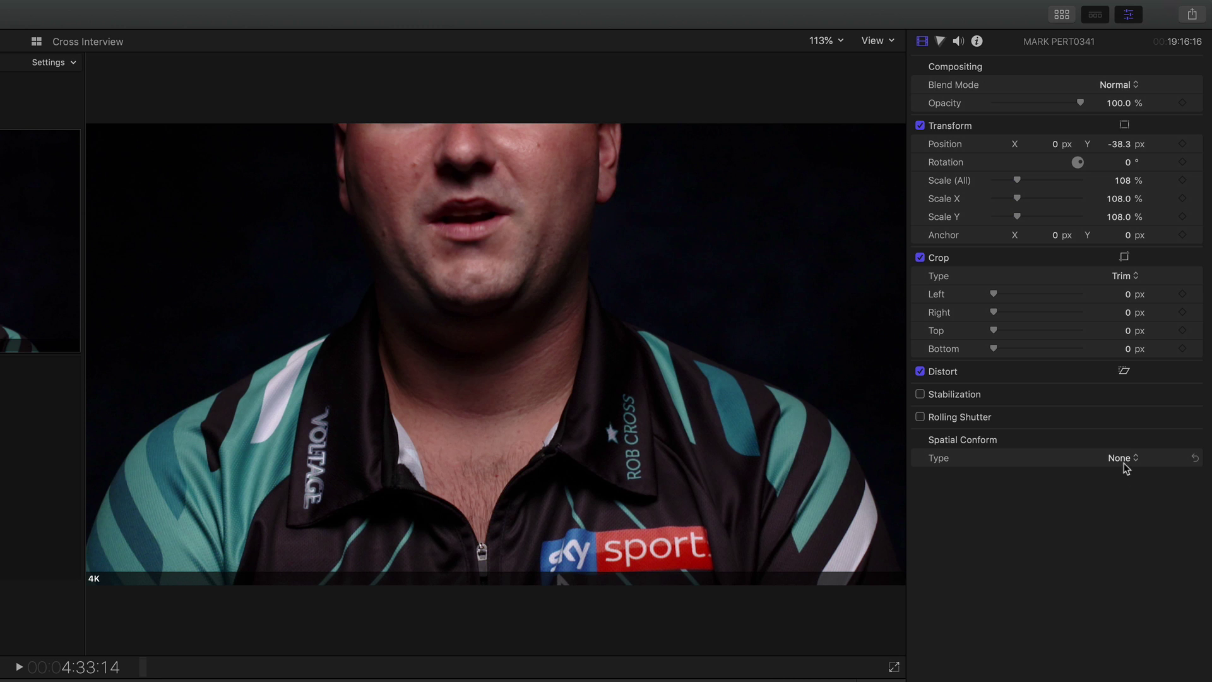
click(1123, 461)
click(1122, 432)
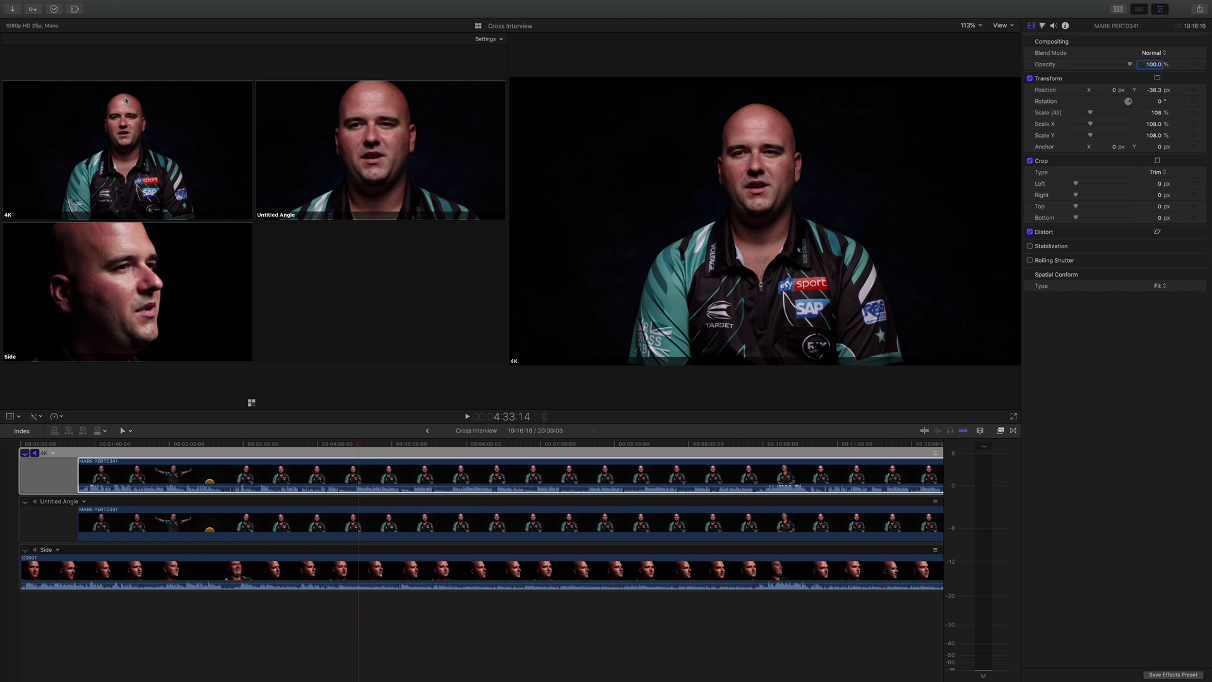
Add a new angle below the 4K angle and place the 4K clip in it.
drag(361, 446, 366, 449)
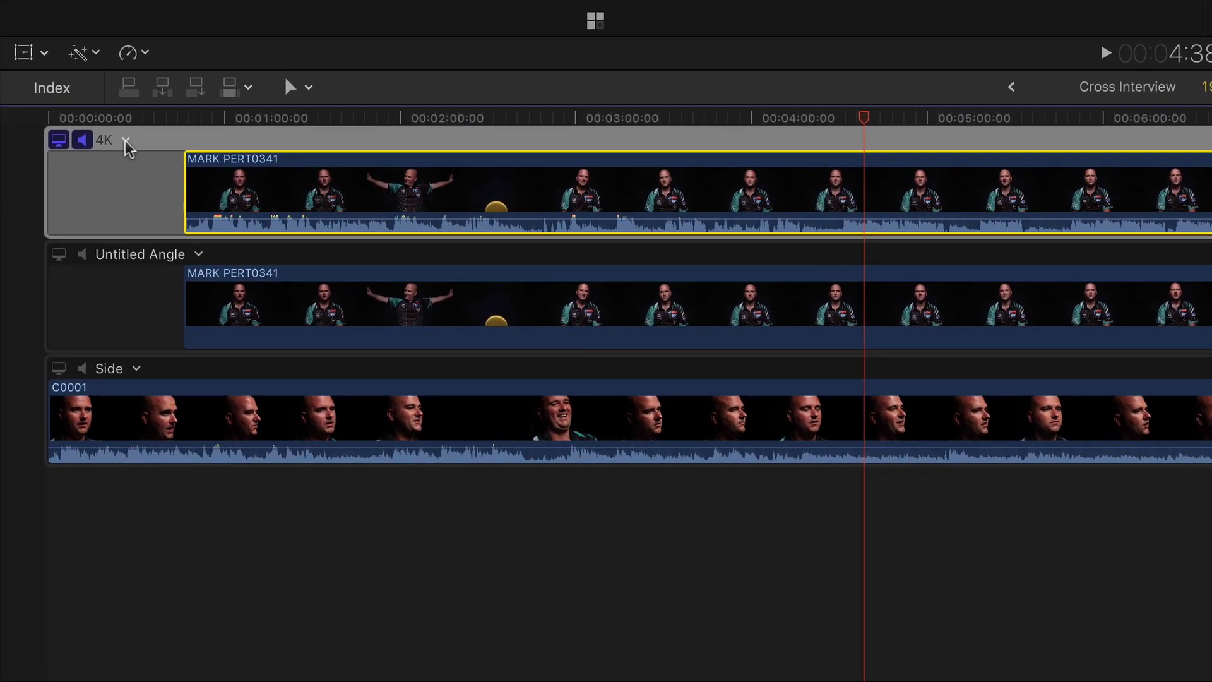
click(125, 139)
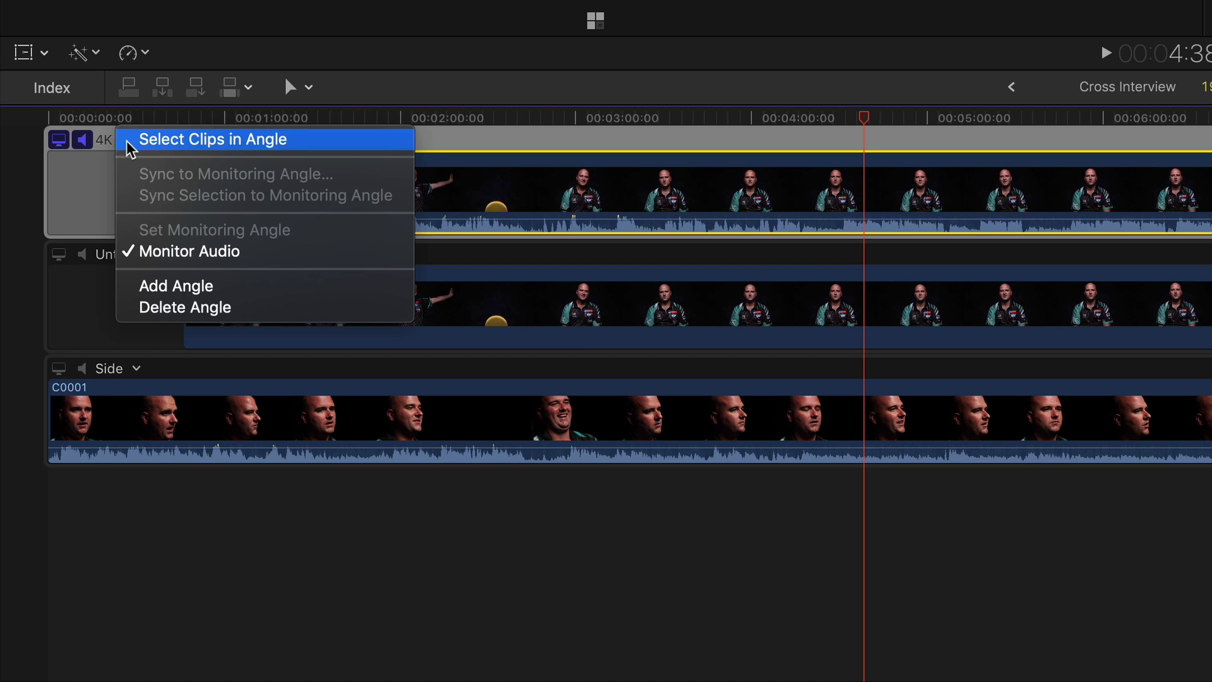
click(184, 286)
scroll(205, 279, up, 4)
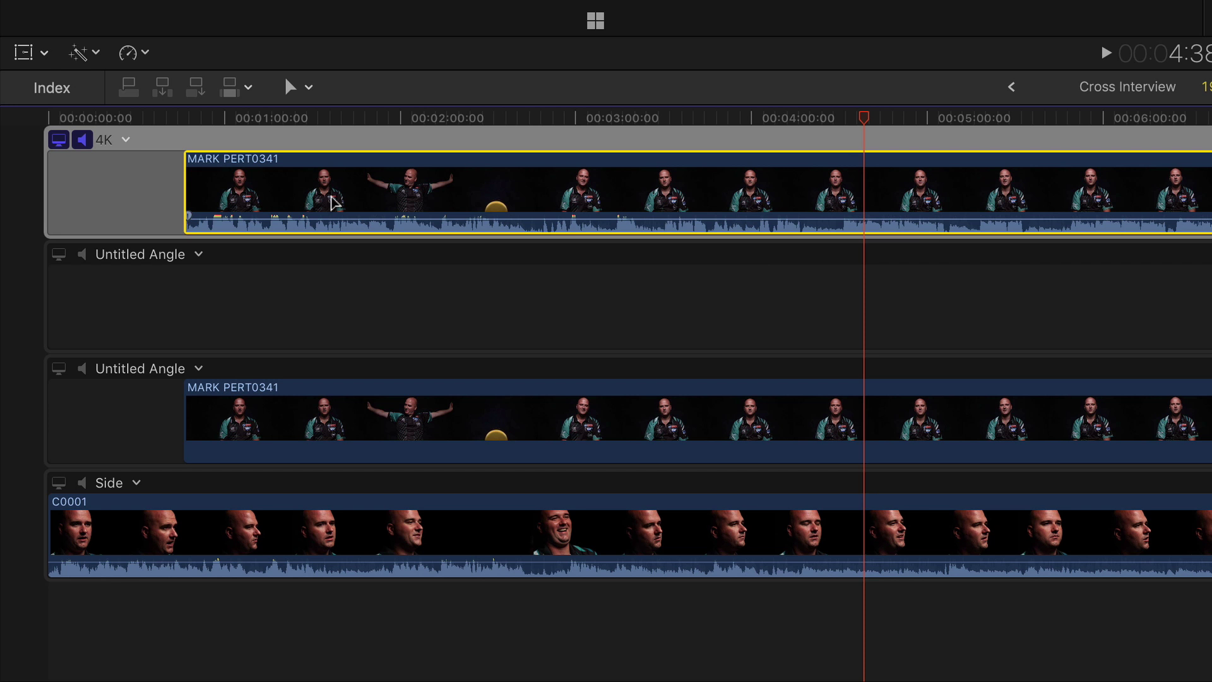
drag(346, 197, 345, 296)
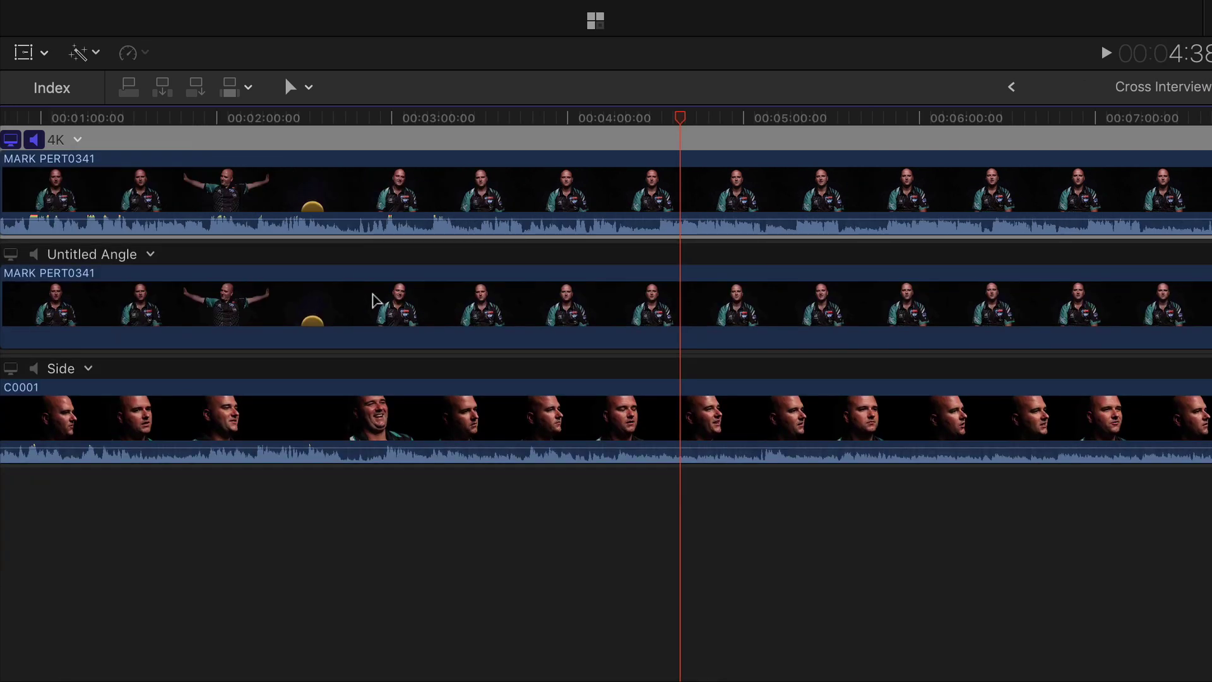
Select the close-up clip in Untitled Angle, try its spatial conform type as Fit, and set it back to None.
scroll(504, 326, left, 5)
drag(864, 119, 855, 135)
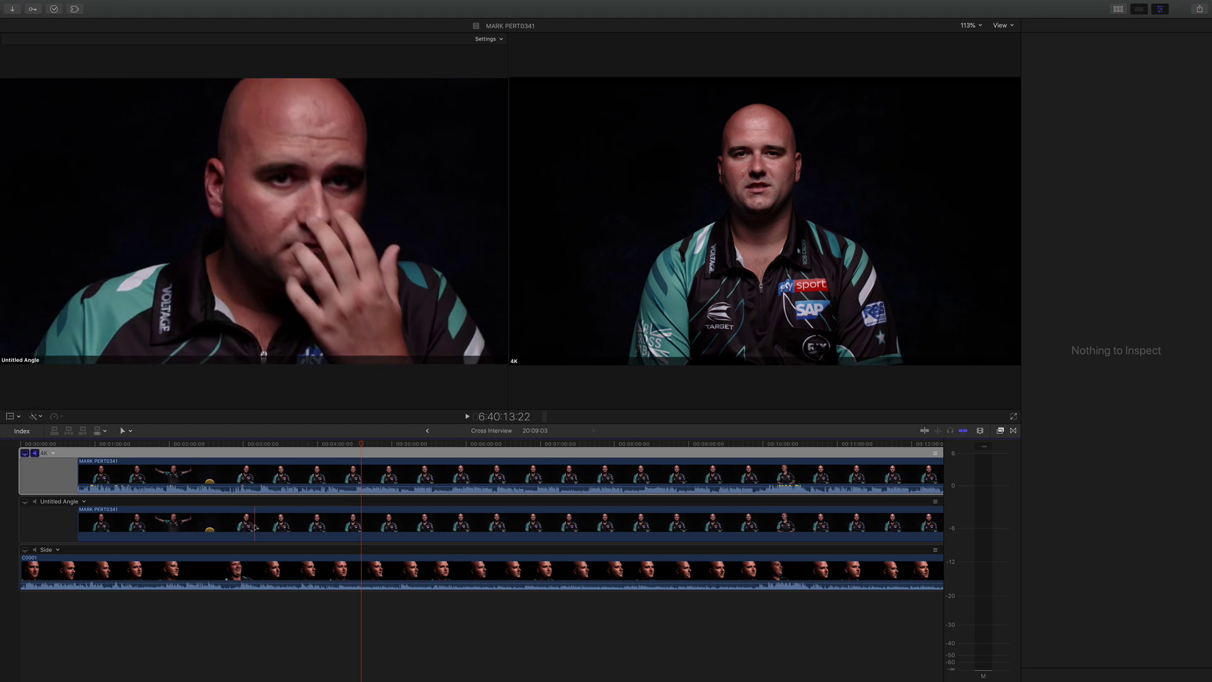
click(342, 528)
scroll(344, 528, right, 1)
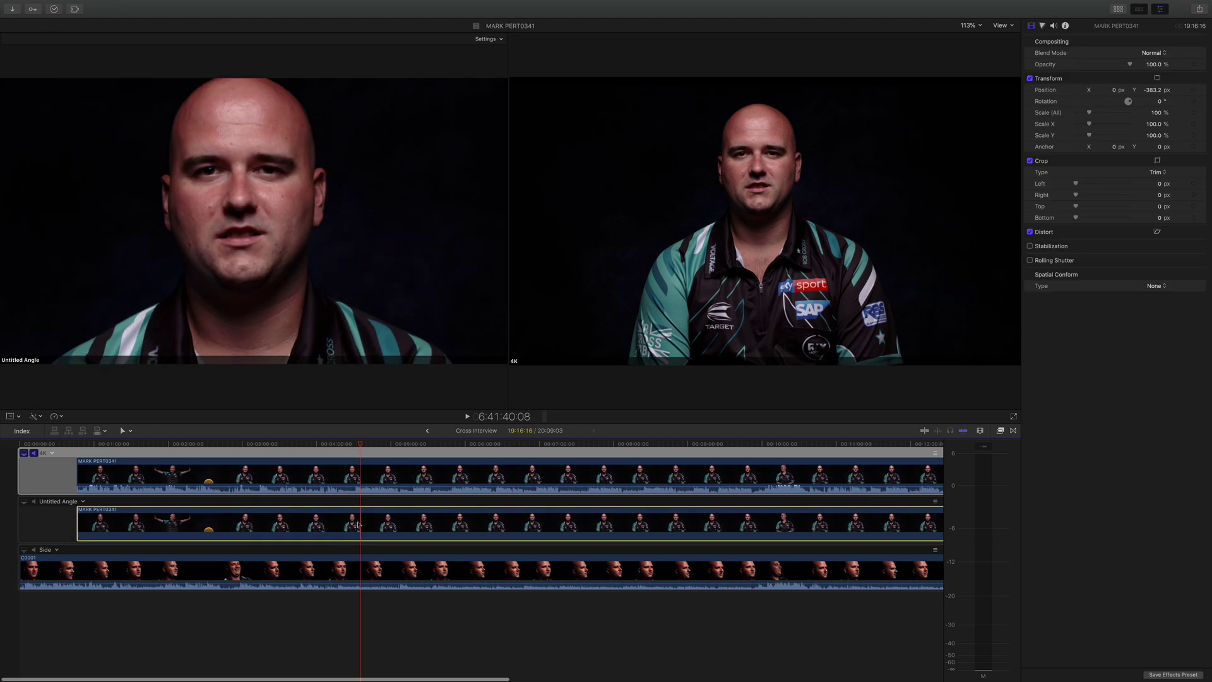
click(1157, 286)
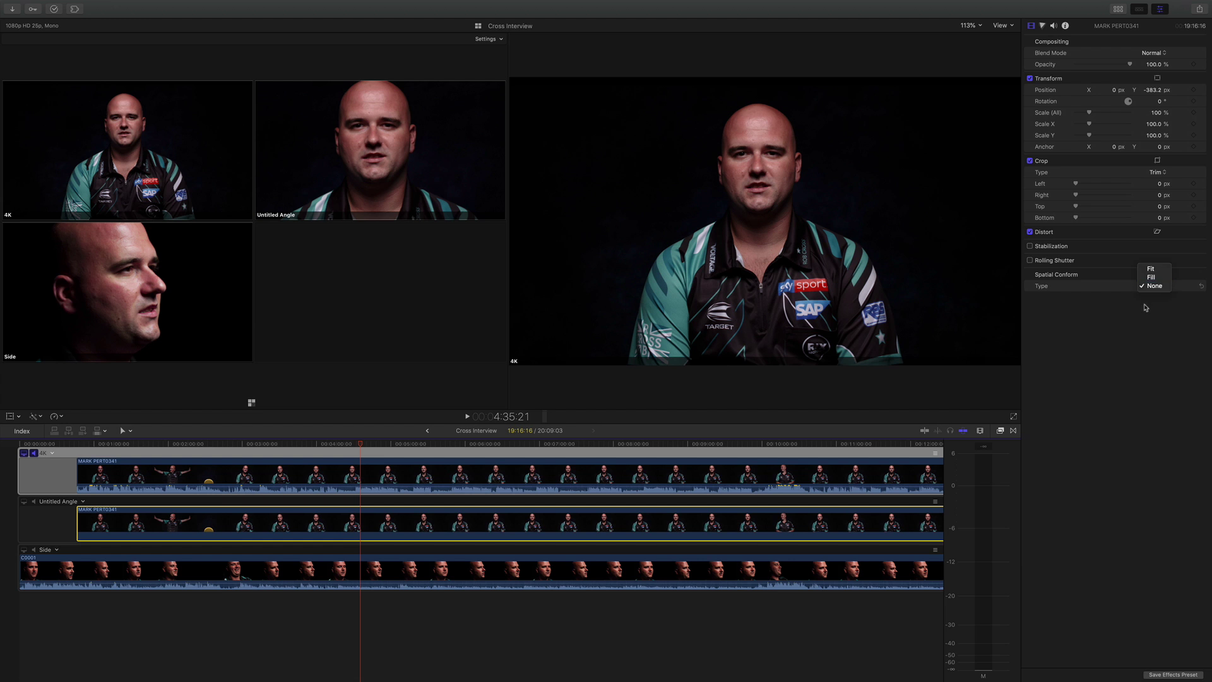
click(1144, 309)
click(1156, 286)
click(1156, 270)
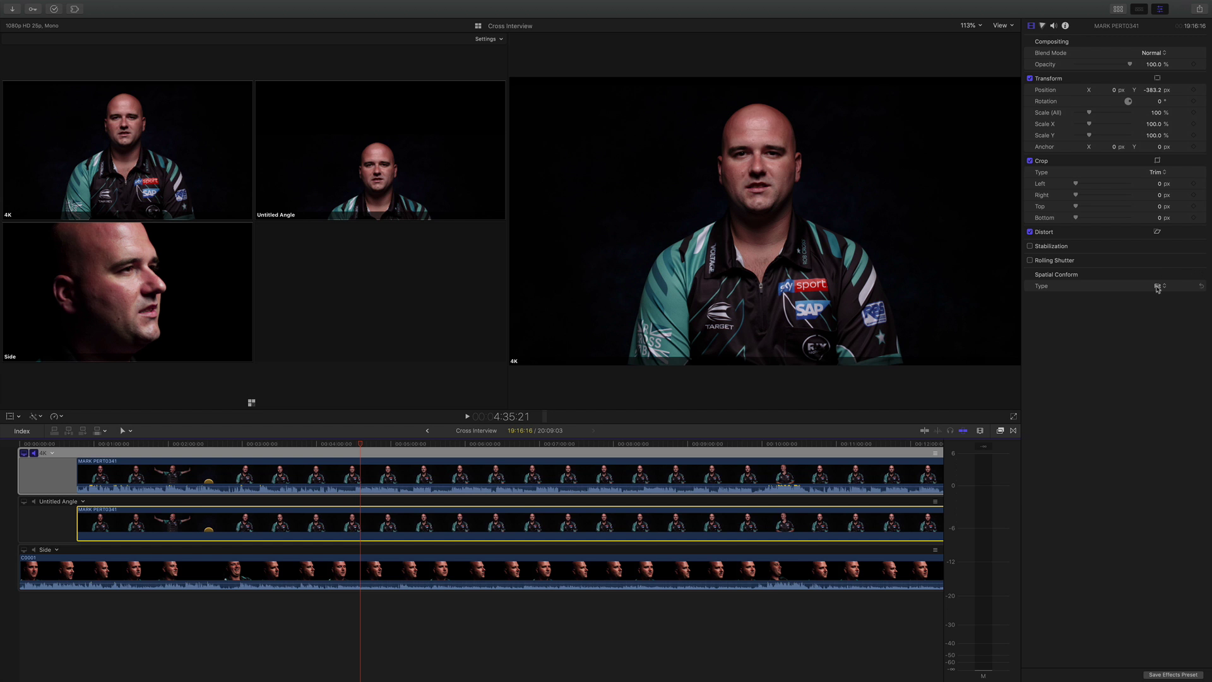
click(1158, 288)
click(1160, 305)
Set the close-up clip's vertical position to 0 px and undo the change.
mouse_move(1158, 92)
mouse_down()
mouse_move(1158, 103)
mouse_move(1157, 93)
mouse_up()
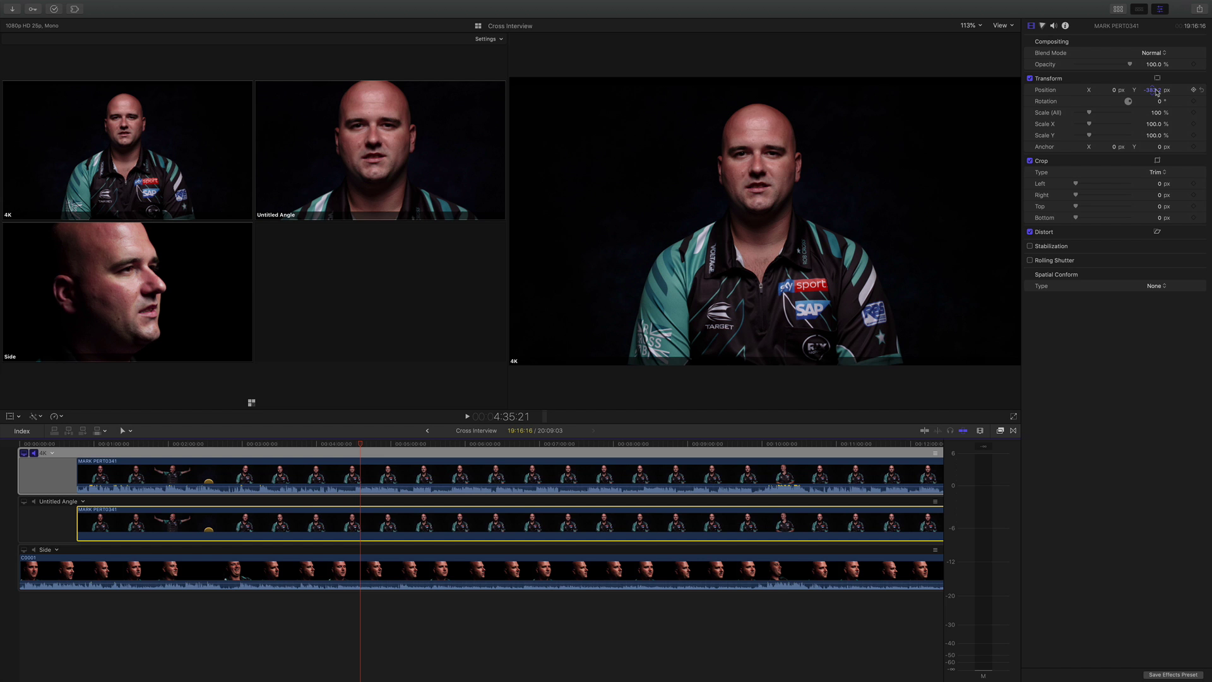
click(1152, 90)
text(0)
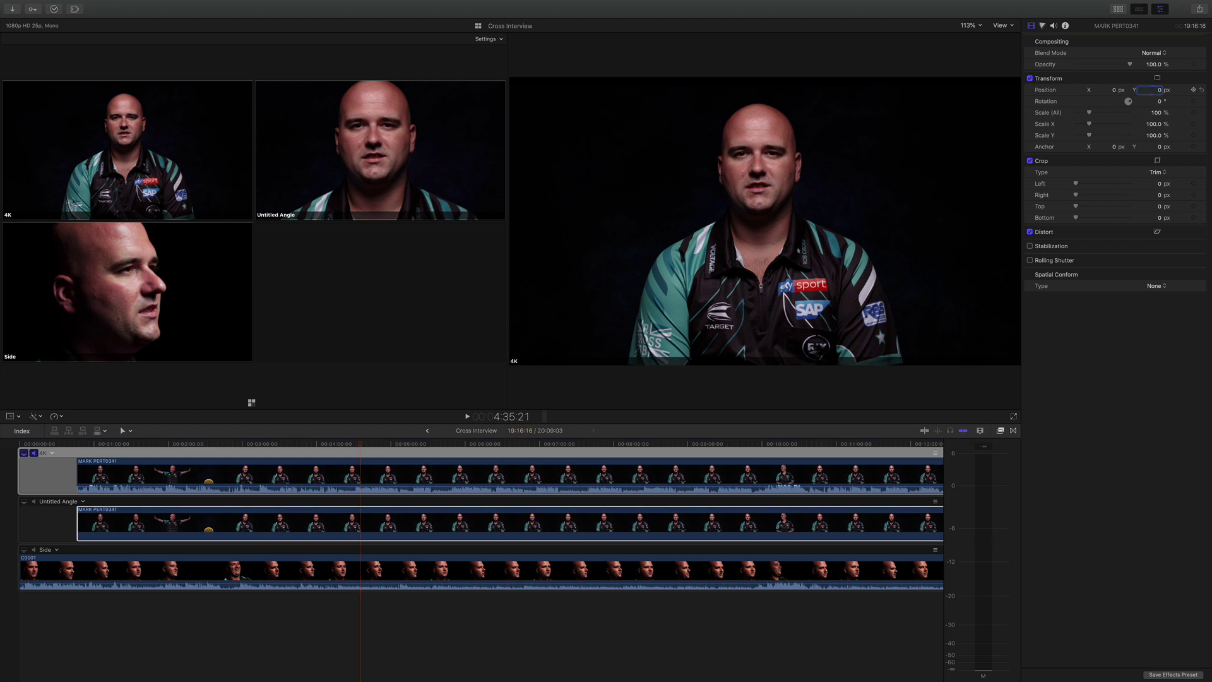
key(Return)
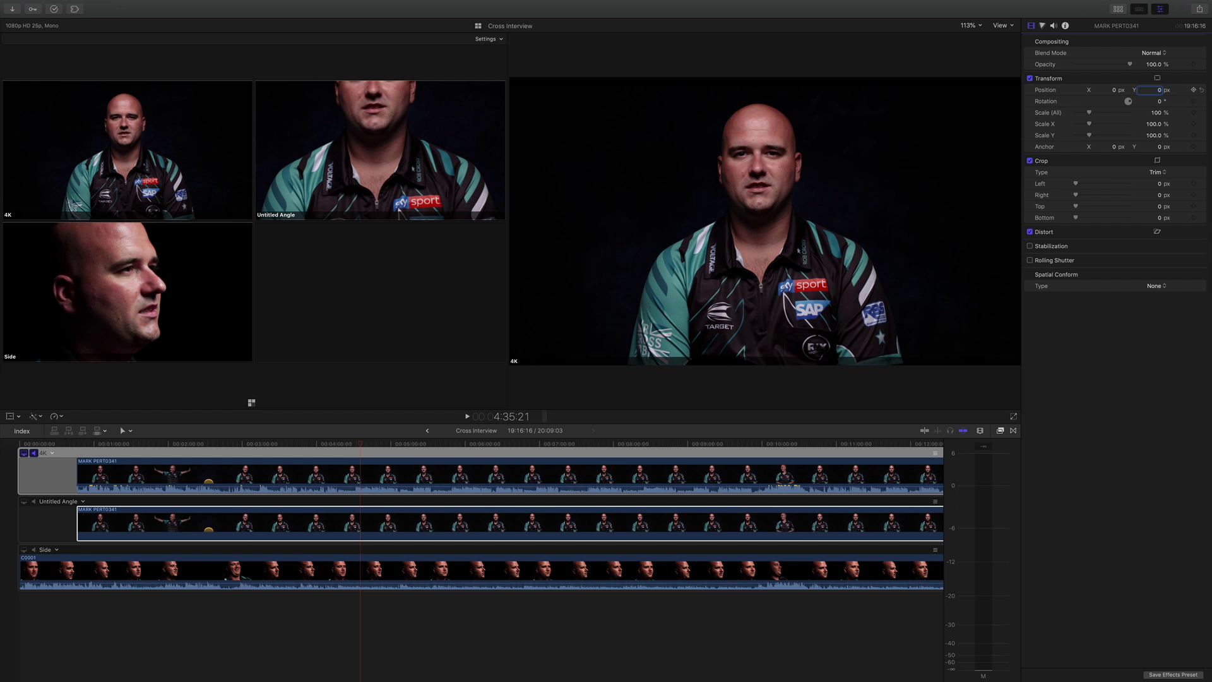
key(super+z)
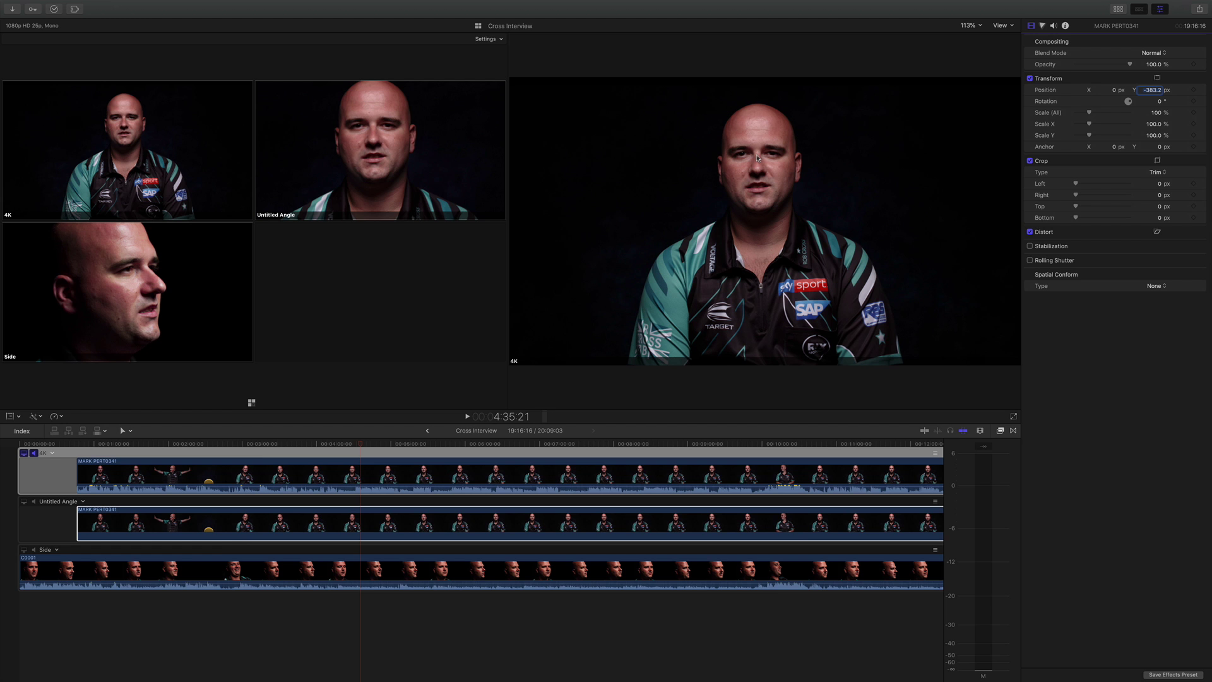
key(Return)
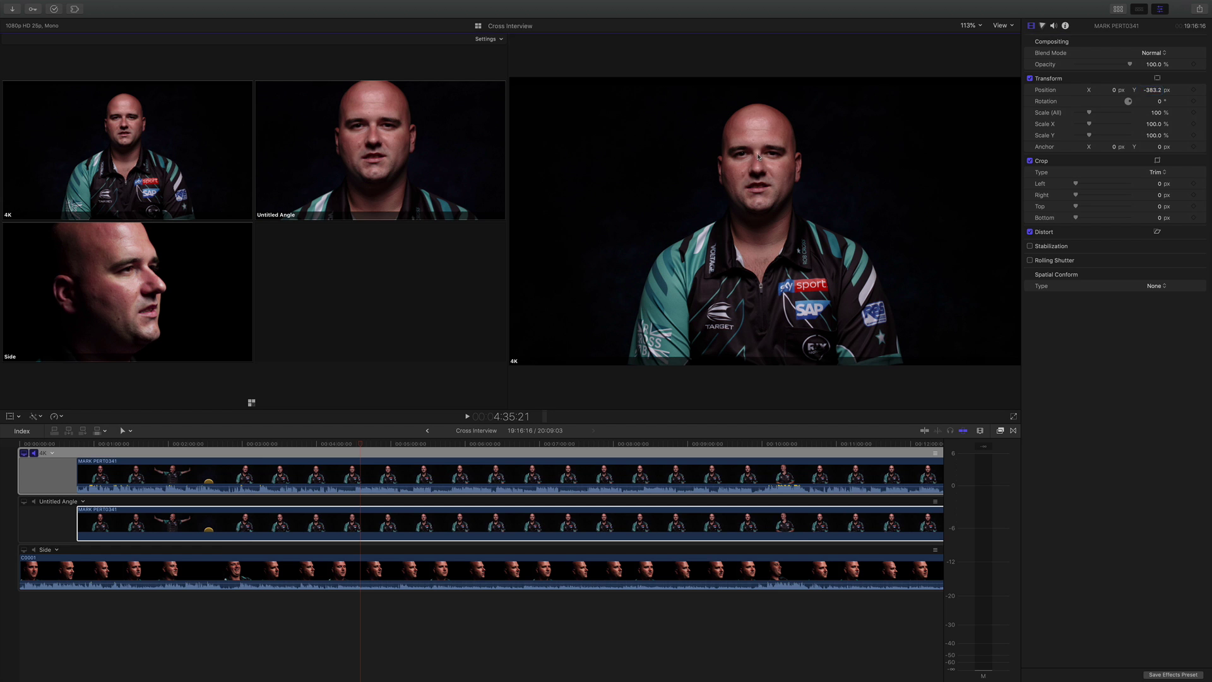
Trim about 36 seconds off the start of the clip in the 4K angle.
click(360, 521)
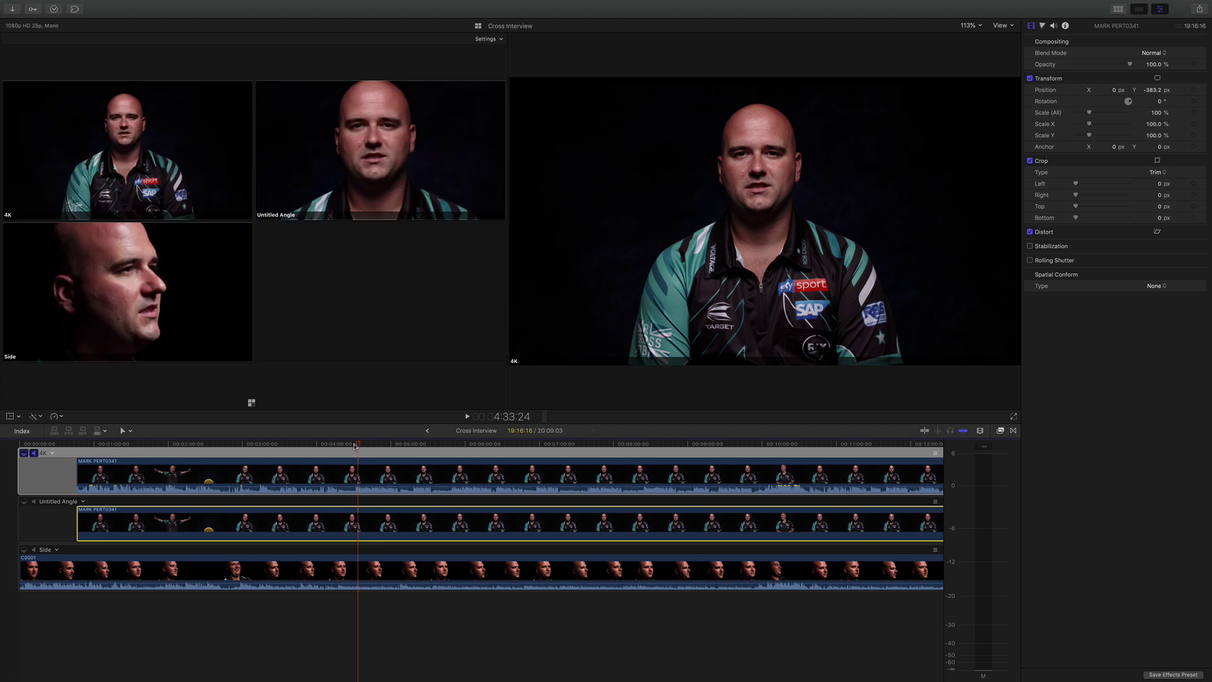
click(79, 516)
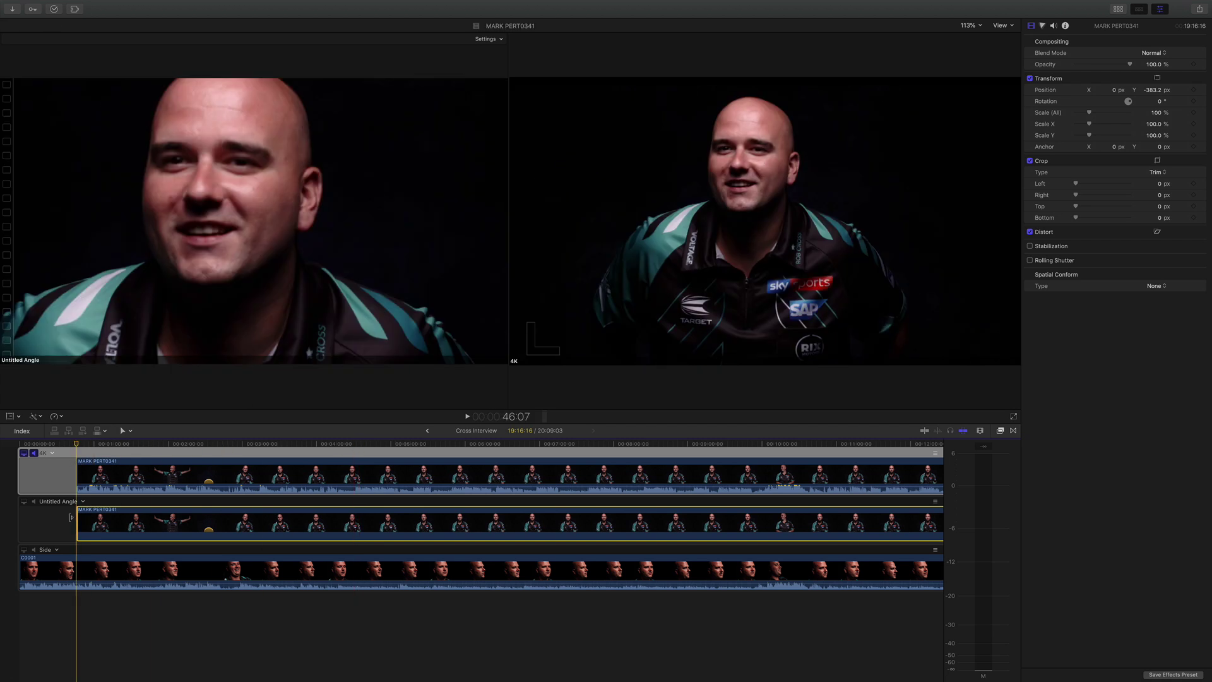
drag(78, 470, 122, 474)
click(99, 524)
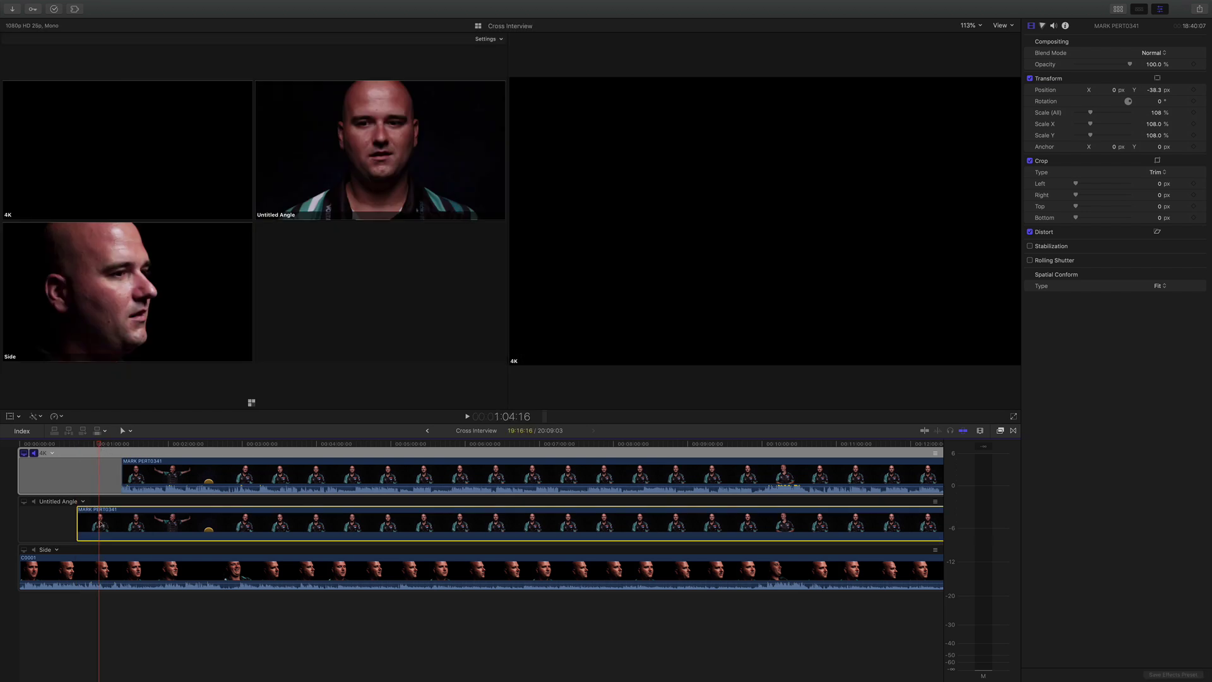
Make Untitled Angle the monitoring angle and move the playhead slightly forward to view its close-up.
click(24, 502)
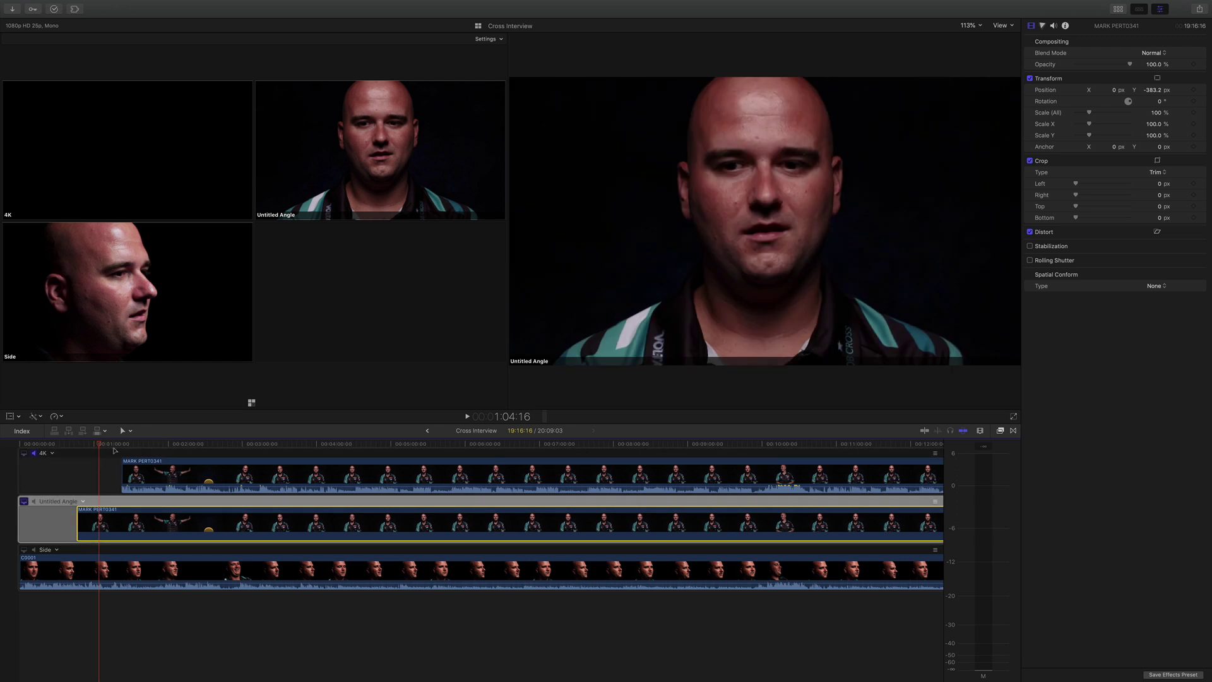
drag(99, 447, 102, 447)
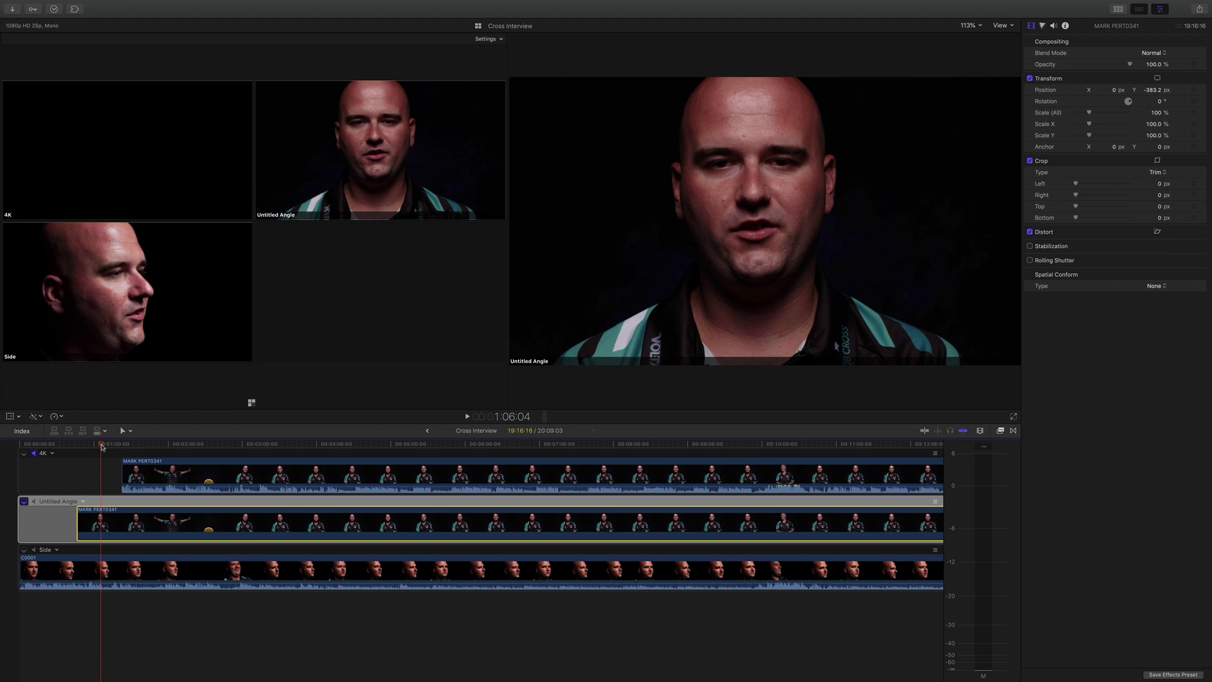
drag(1153, 92, 1153, 91)
Restore the trimmed start of the 4K clip so it lines up with the close-up clip.
key(super+z)
drag(125, 472, 79, 472)
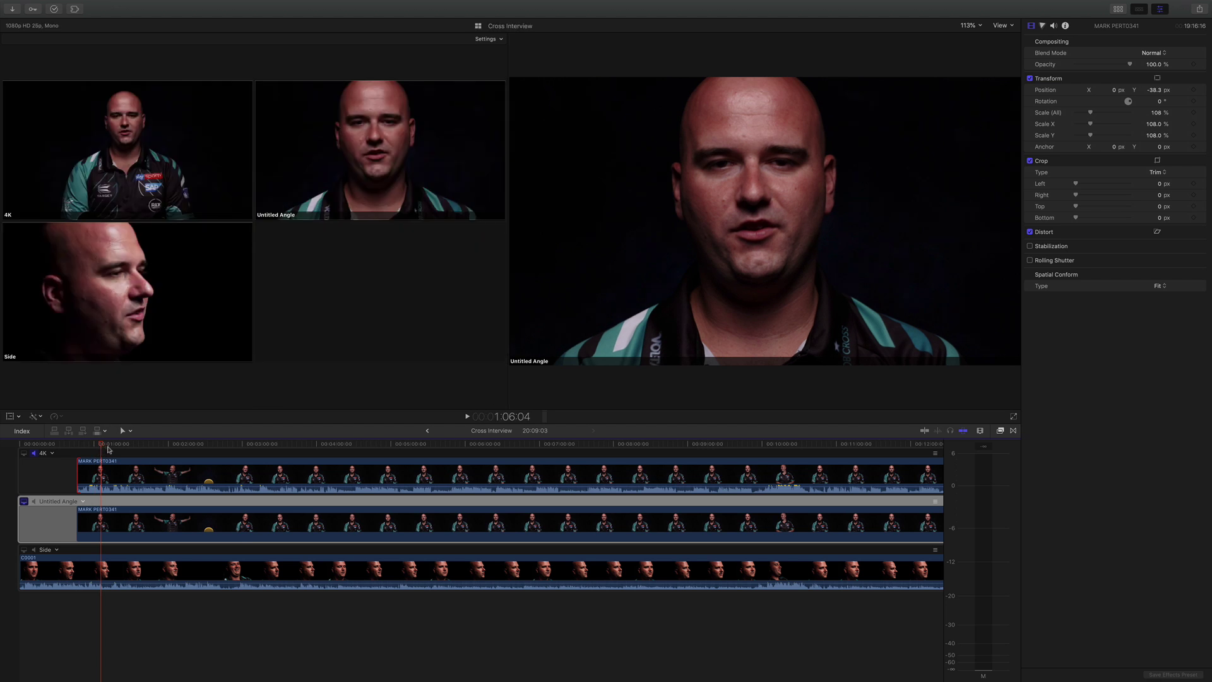
Return to the Interview cut timeline and play from the cut into the close-up clip.
click(427, 431)
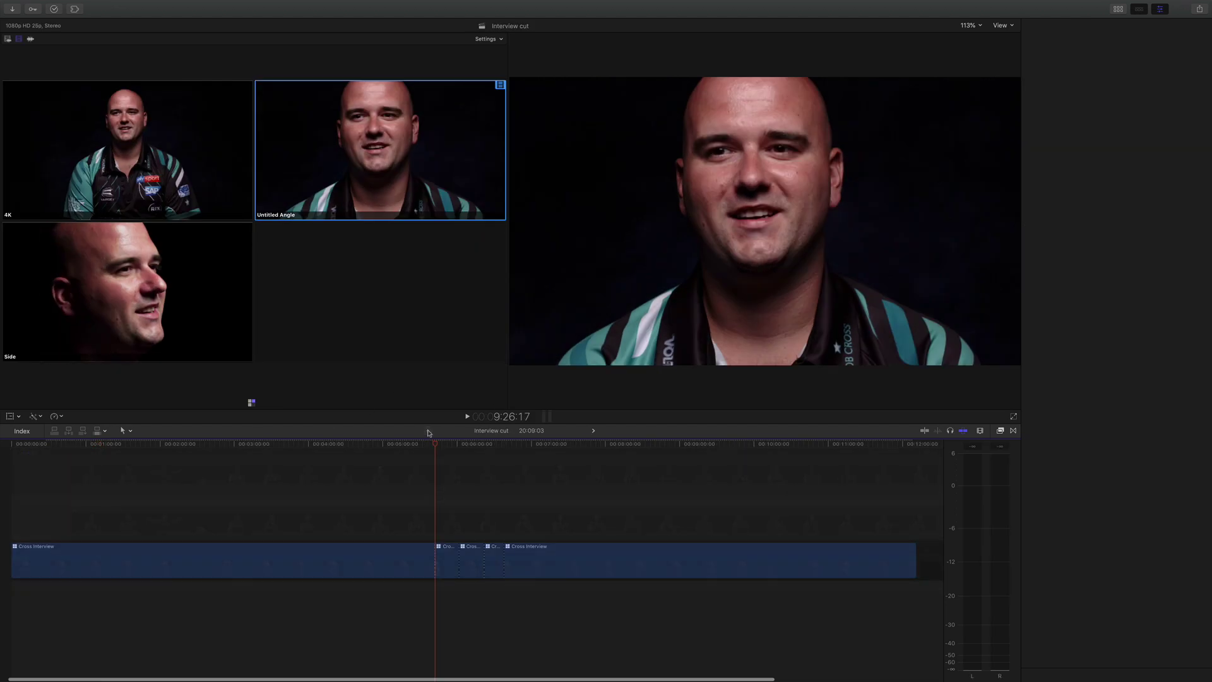
click(434, 446)
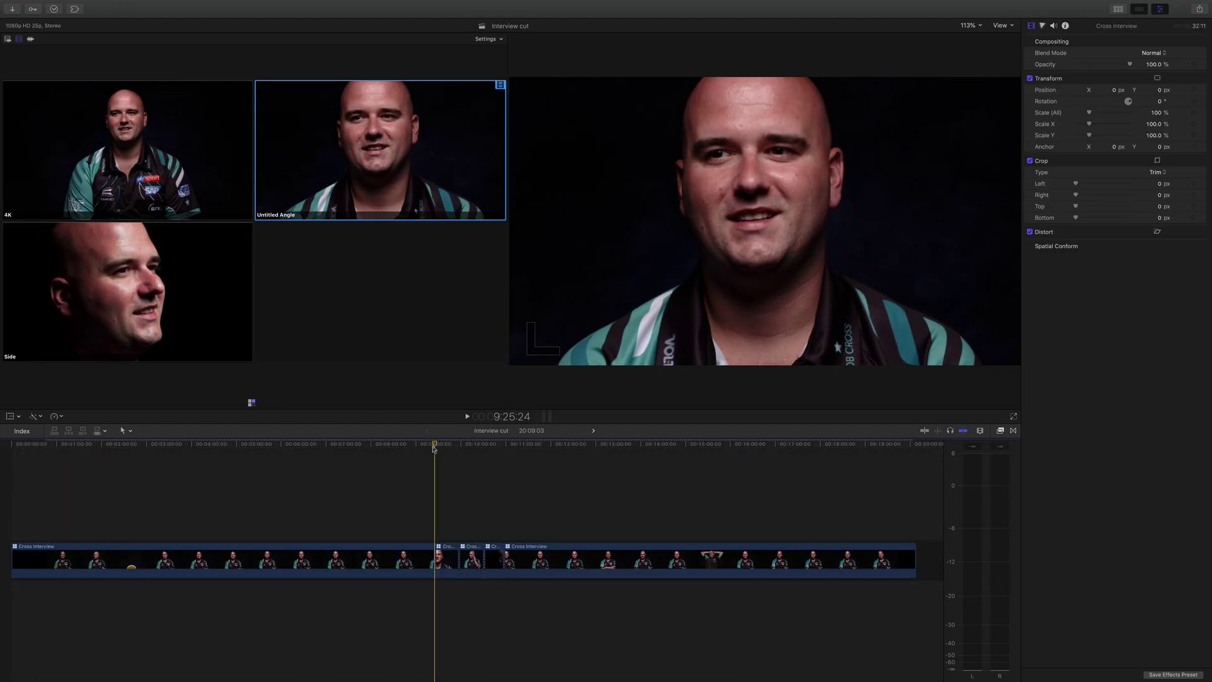
key(space)
Step back and forth around the edit points to compare the wide and close-up framing.
key(Up)
key(Up)
key(Down)
key(Left)
key(Right)
key(Left)
key(Right)
key(Left)
key(Right)
key(Left)
key(Right)
Move the short wide 4K clip ahead of the neighbouring close-up clip and cue the playhead within it.
drag(472, 552, 448, 555)
click(449, 446)
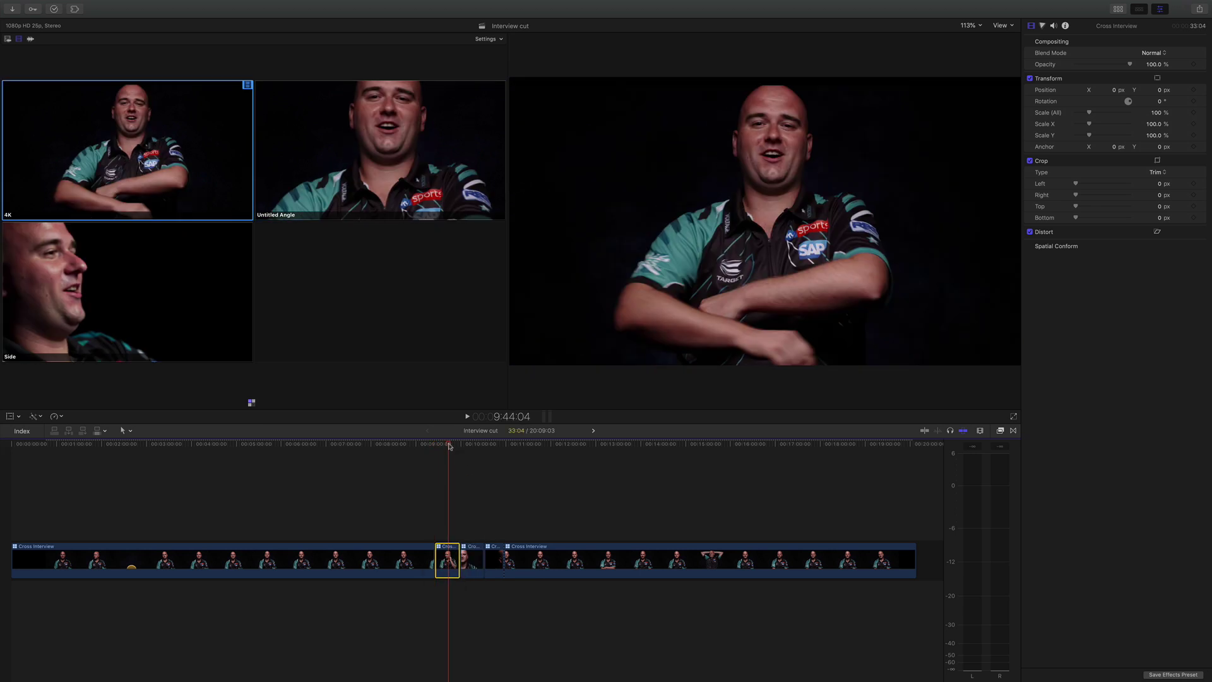
Switch the moved clip to the close-up Untitled Angle and compare its framing with the following clip.
drag(449, 445, 448, 444)
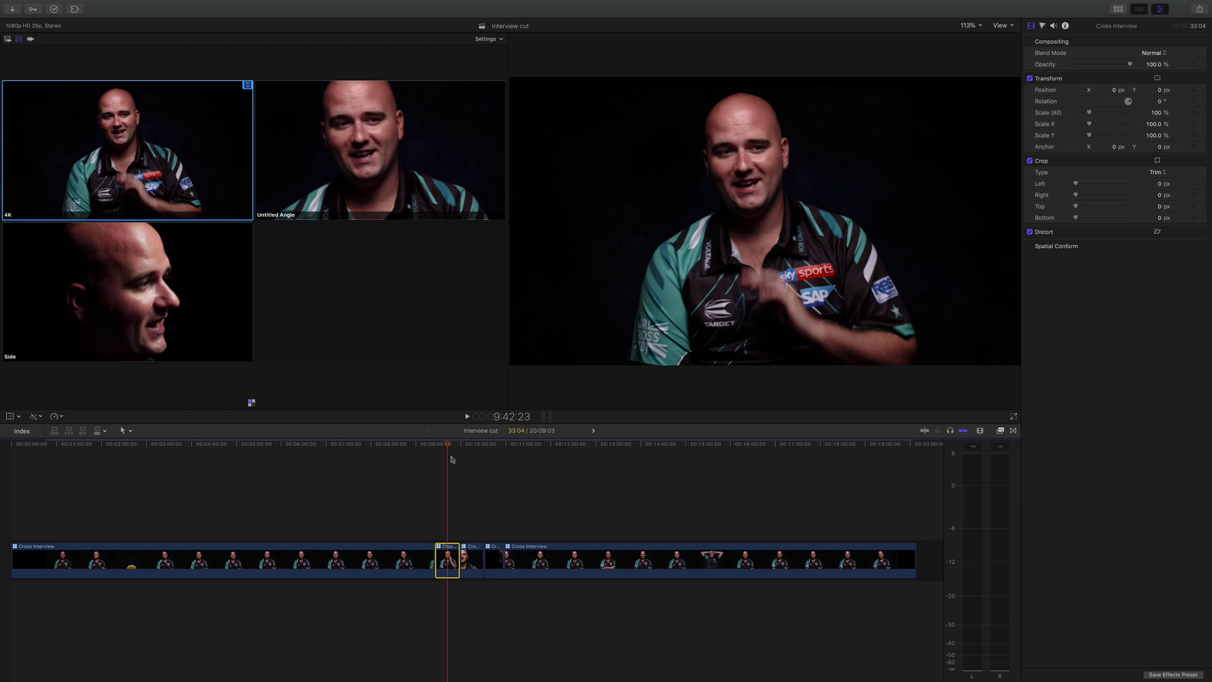
click(389, 163)
click(470, 446)
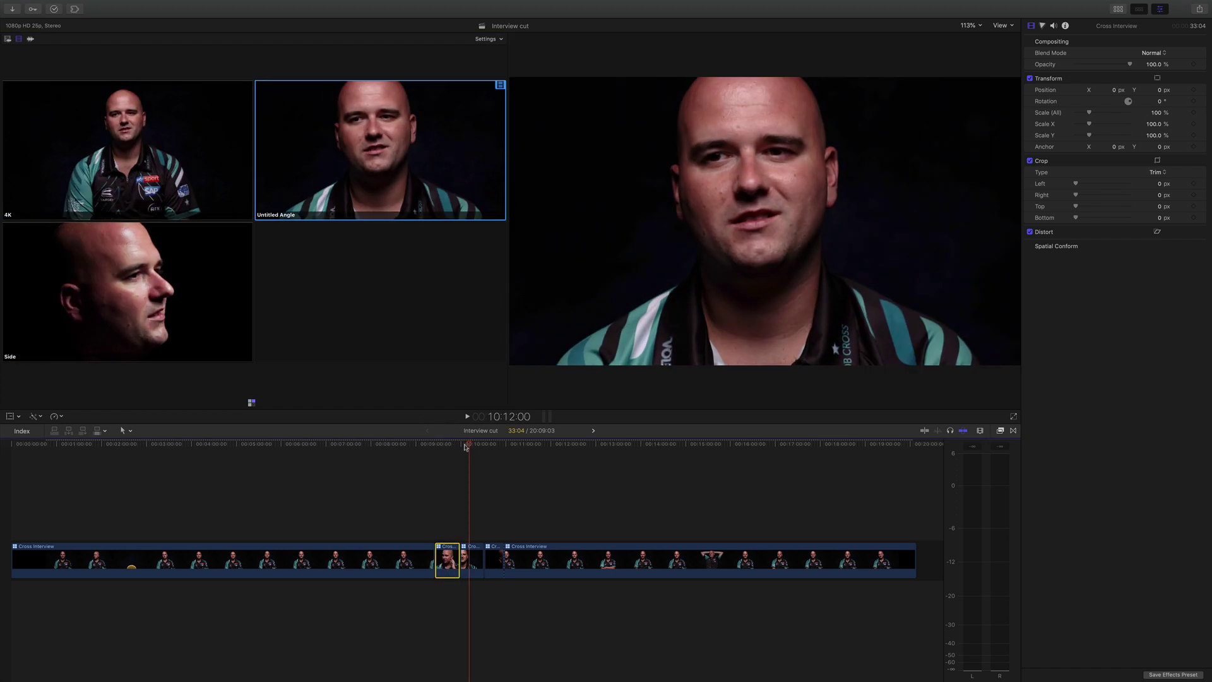
click(446, 445)
drag(446, 448, 471, 451)
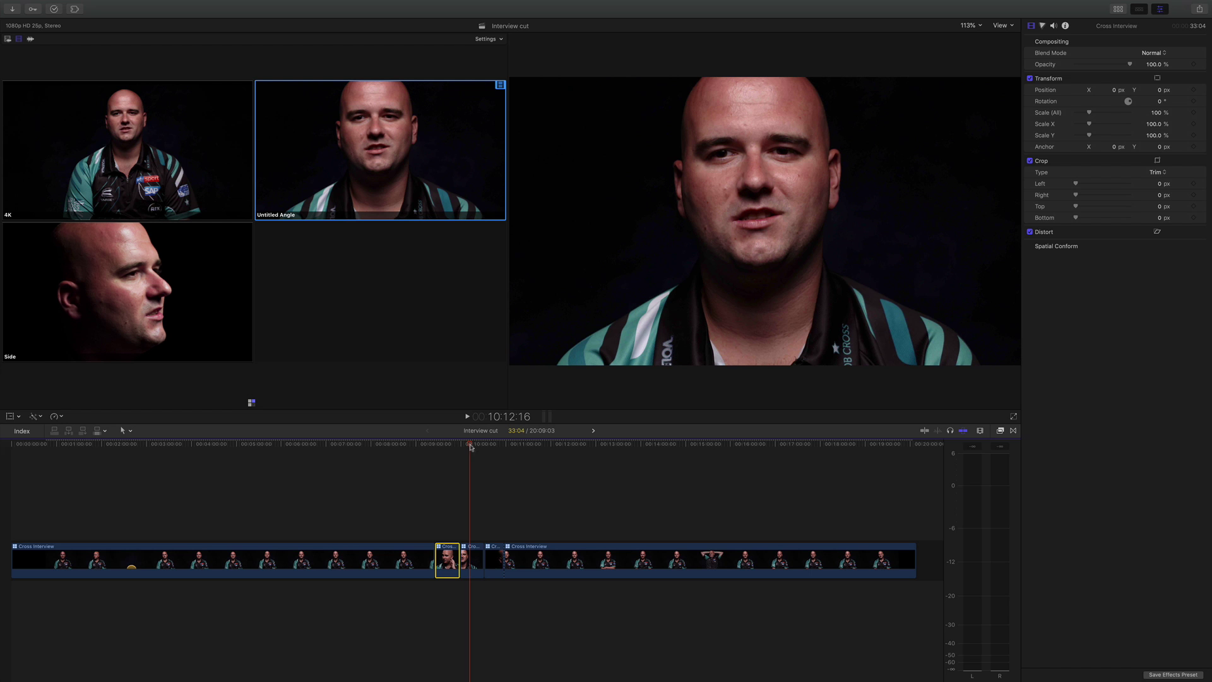
drag(470, 447, 471, 447)
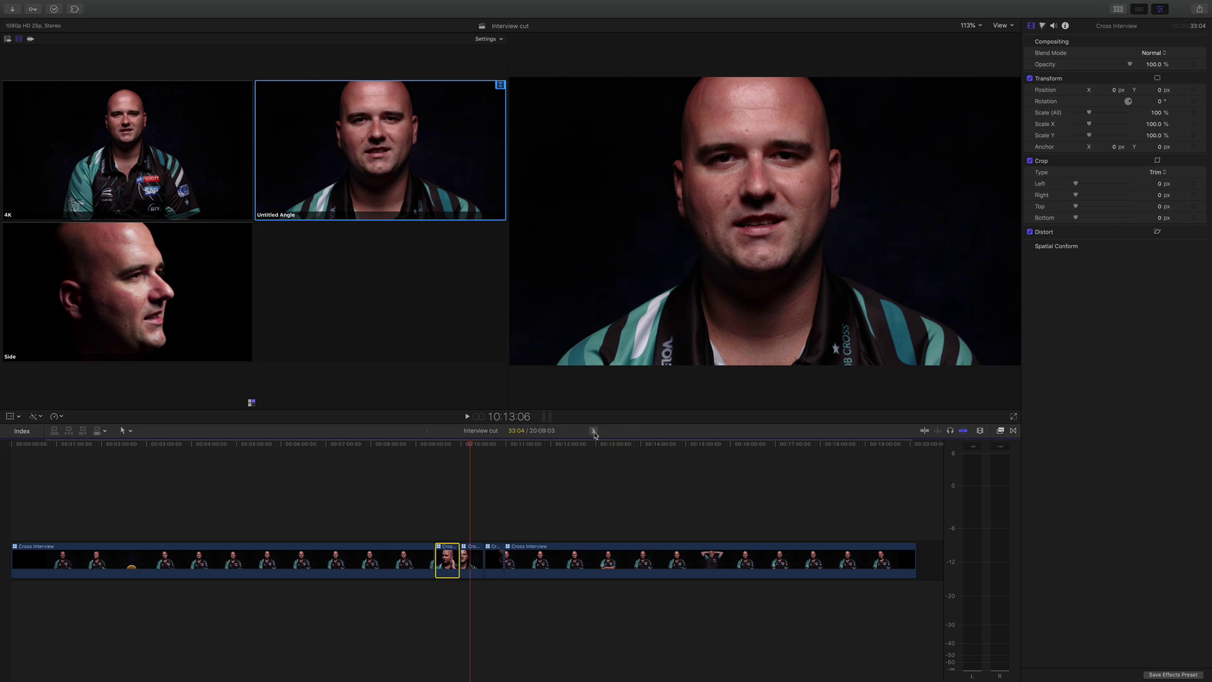
Reopen the interview multicam clip in the Angle Editor.
click(593, 434)
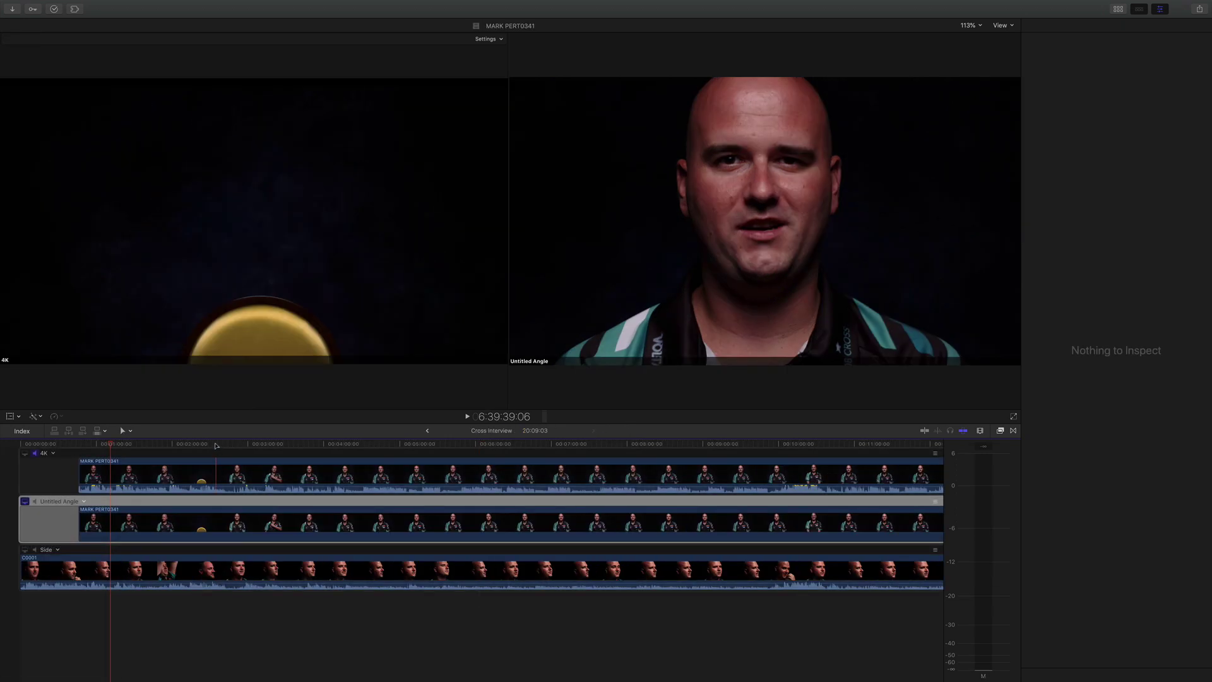
Cue the multicam clip at about 5:55 and toggle the Side clip's colour effects off and on to compare its grade.
drag(217, 446, 470, 466)
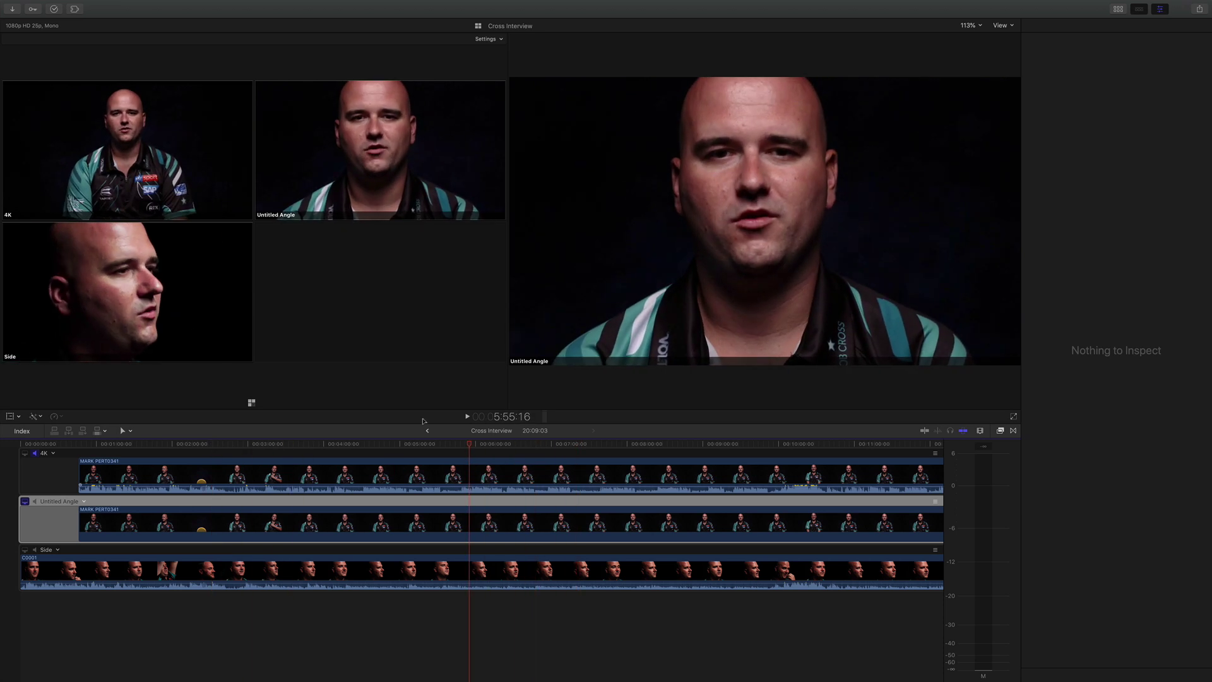
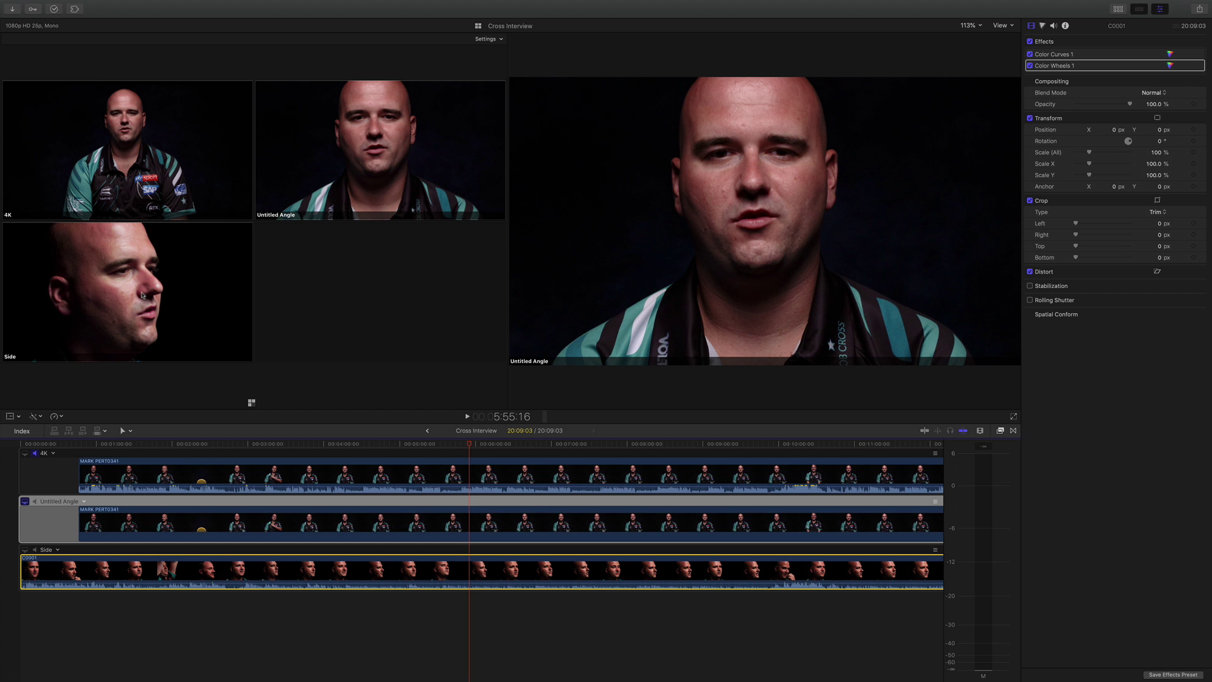
click(1030, 42)
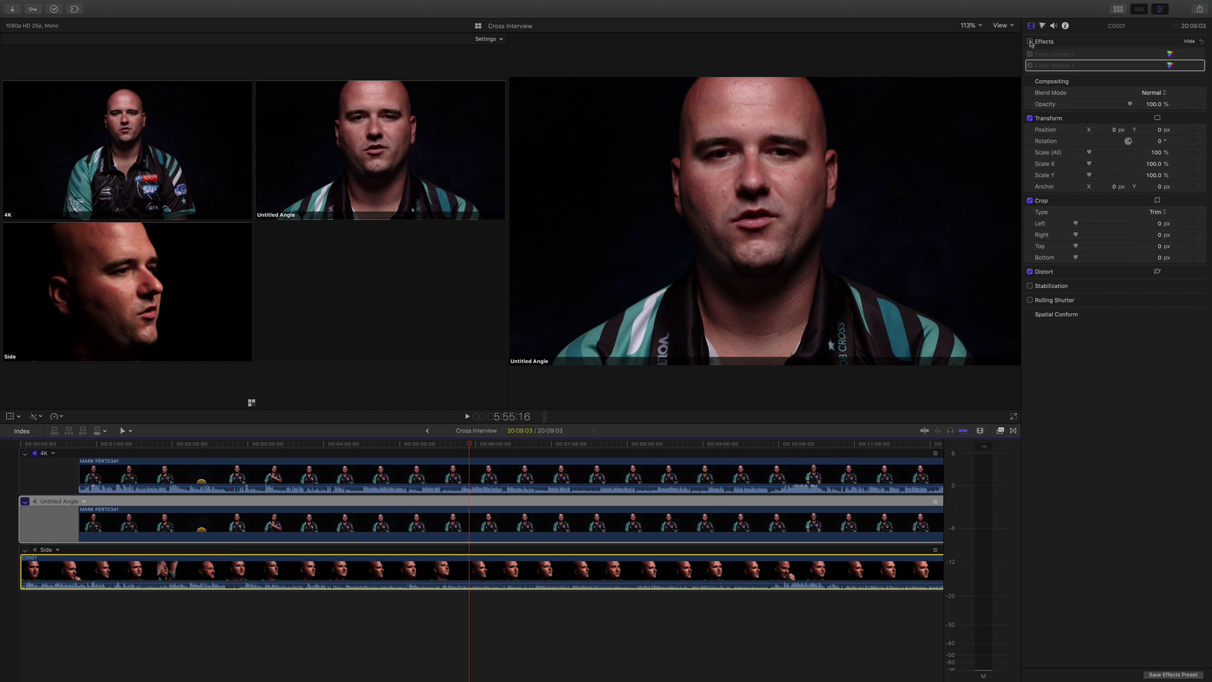
click(1030, 42)
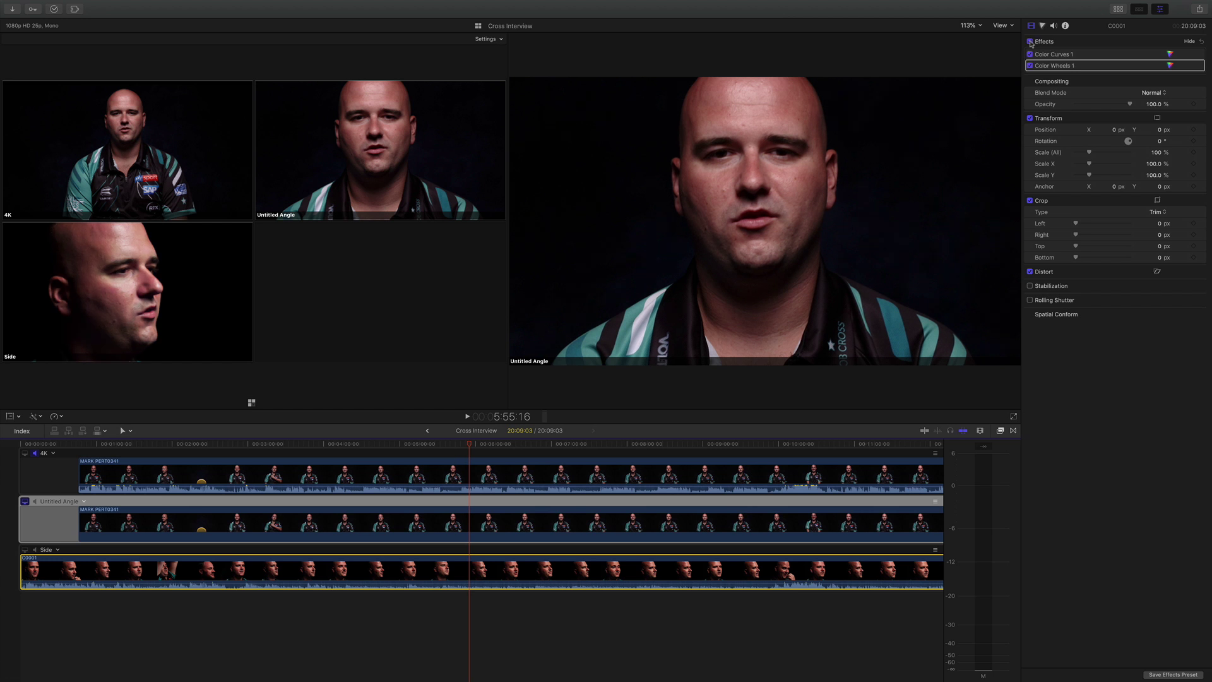
click(1031, 41)
click(1030, 41)
Inspect the 4K clip's audio settings at 5:49:16 and return to the Interview cut timeline at 9:38:10.
click(467, 446)
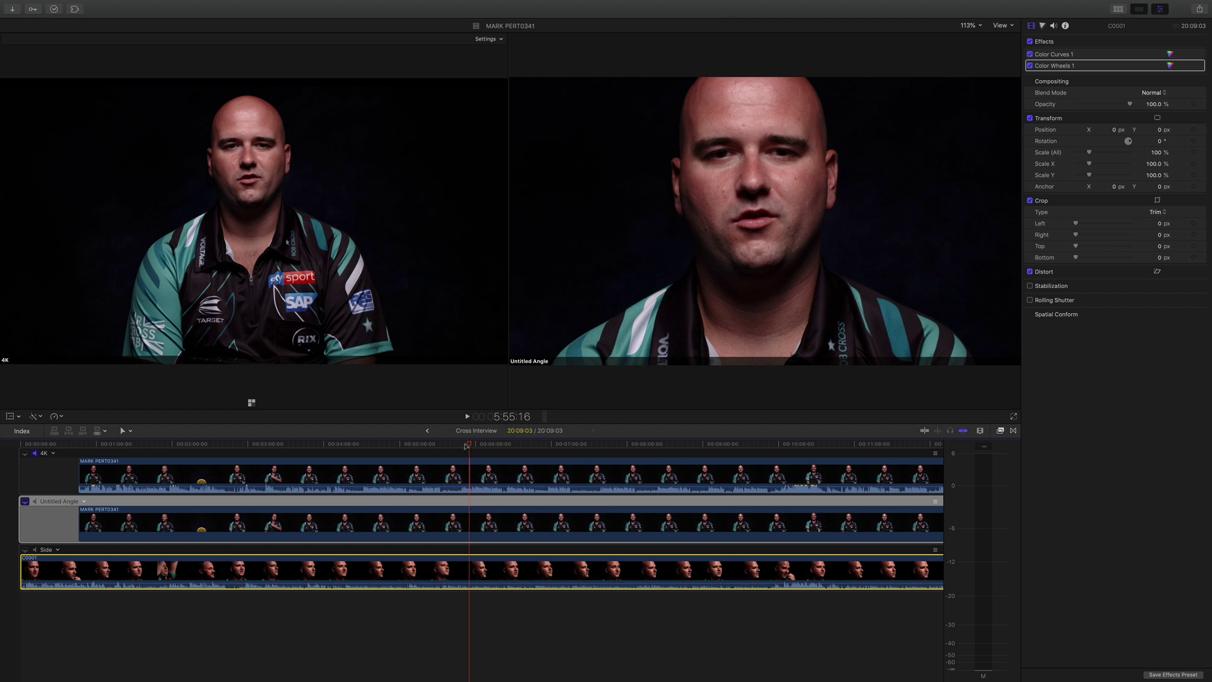
drag(467, 446, 462, 446)
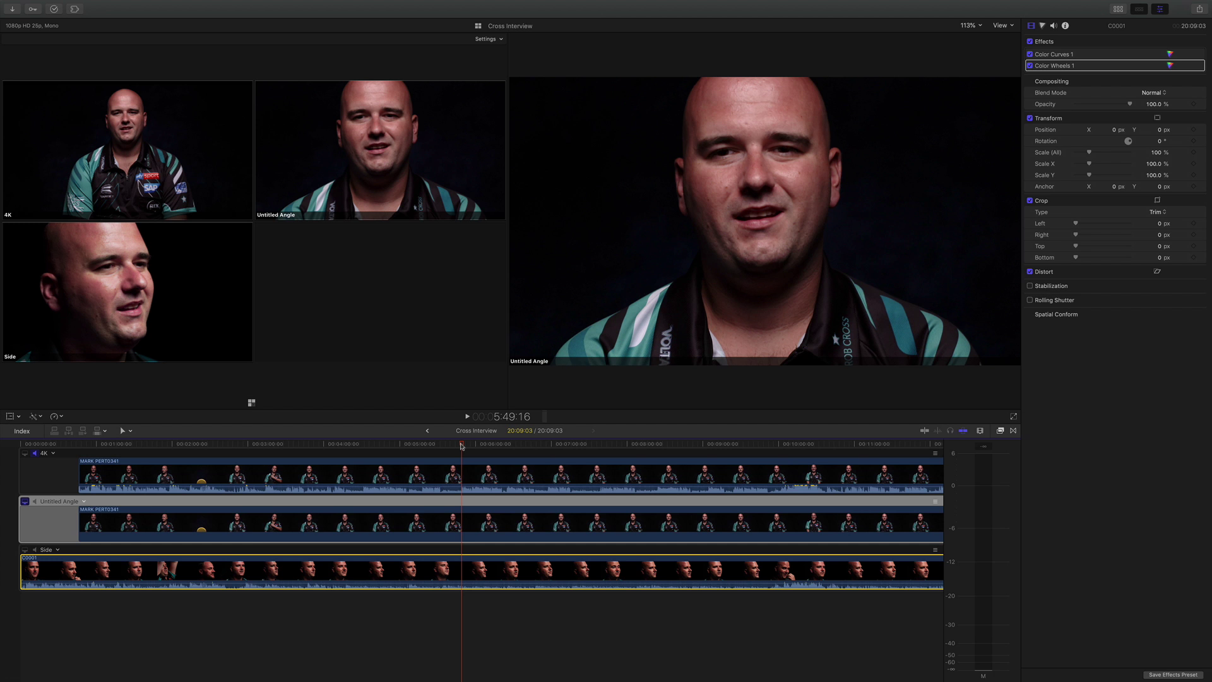
click(462, 472)
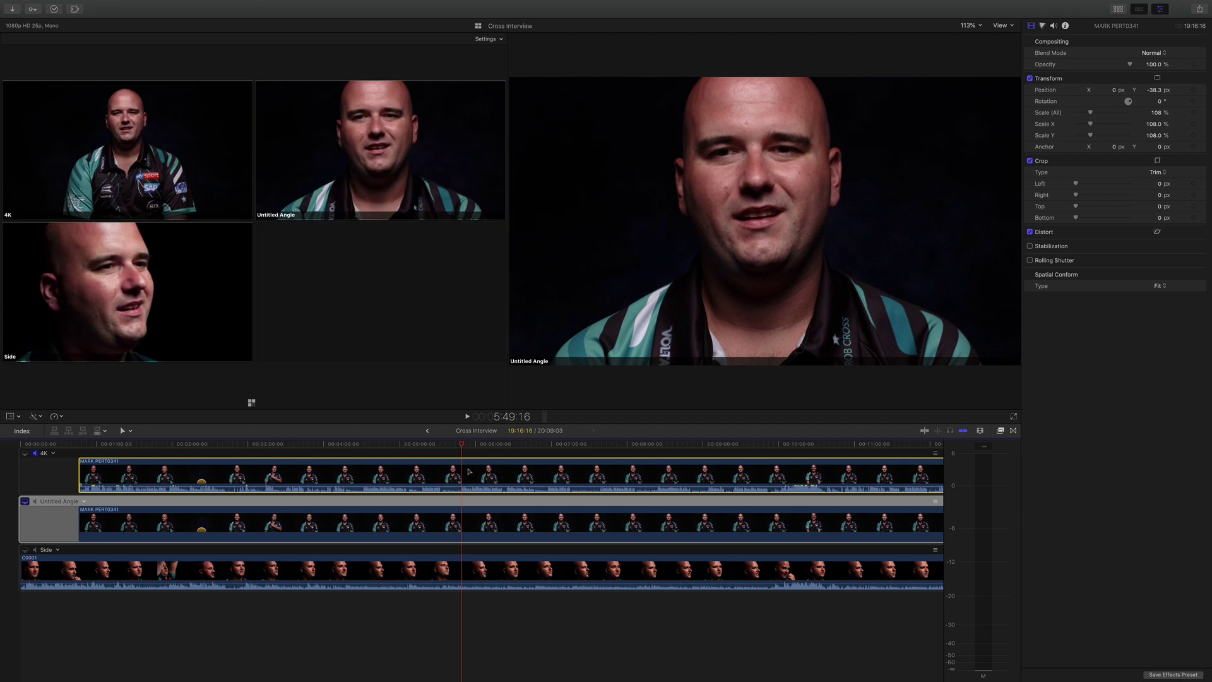
click(1054, 26)
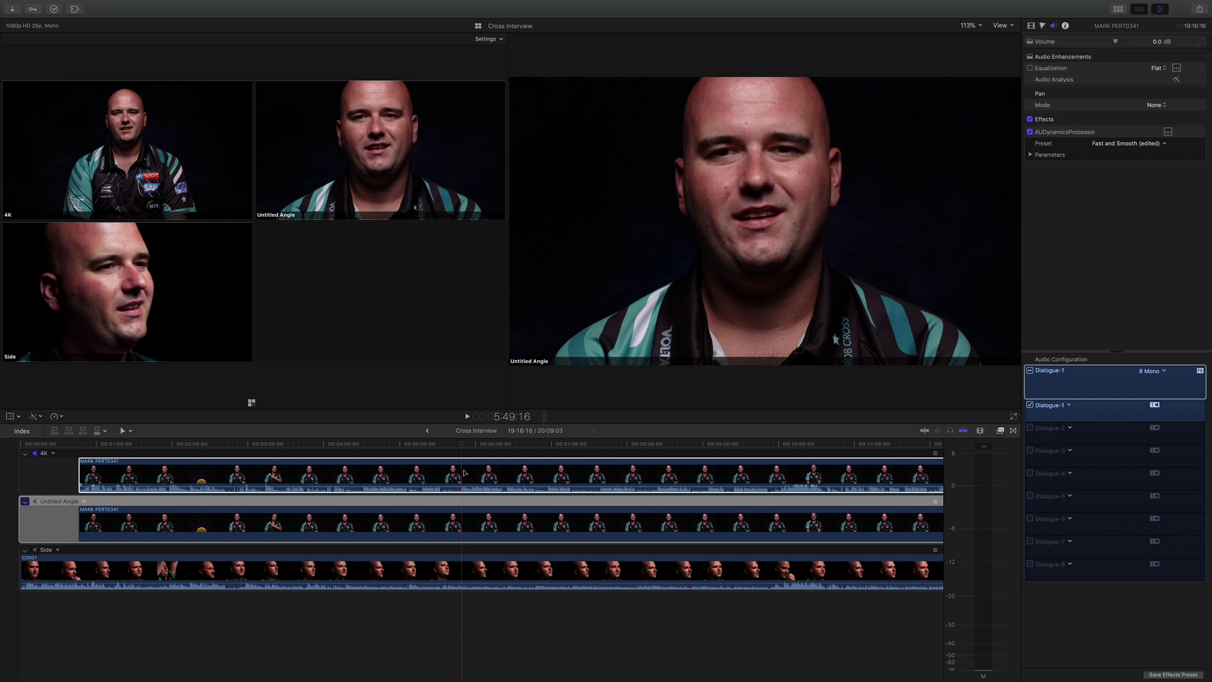
click(427, 431)
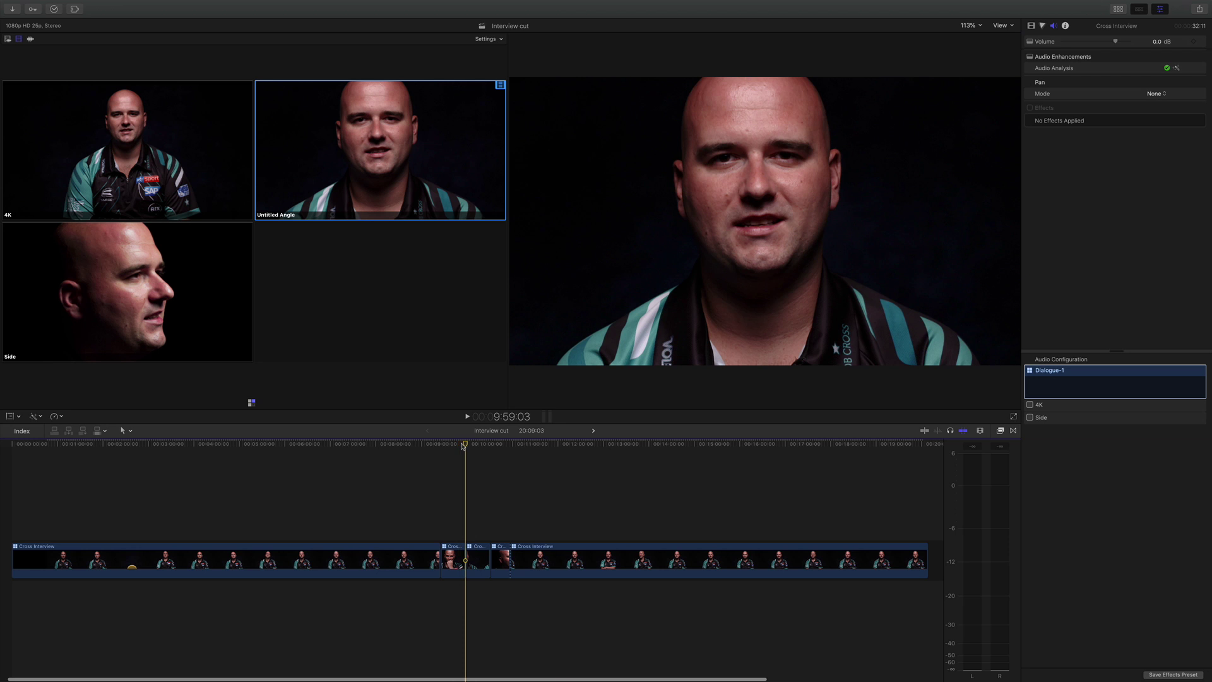
click(450, 447)
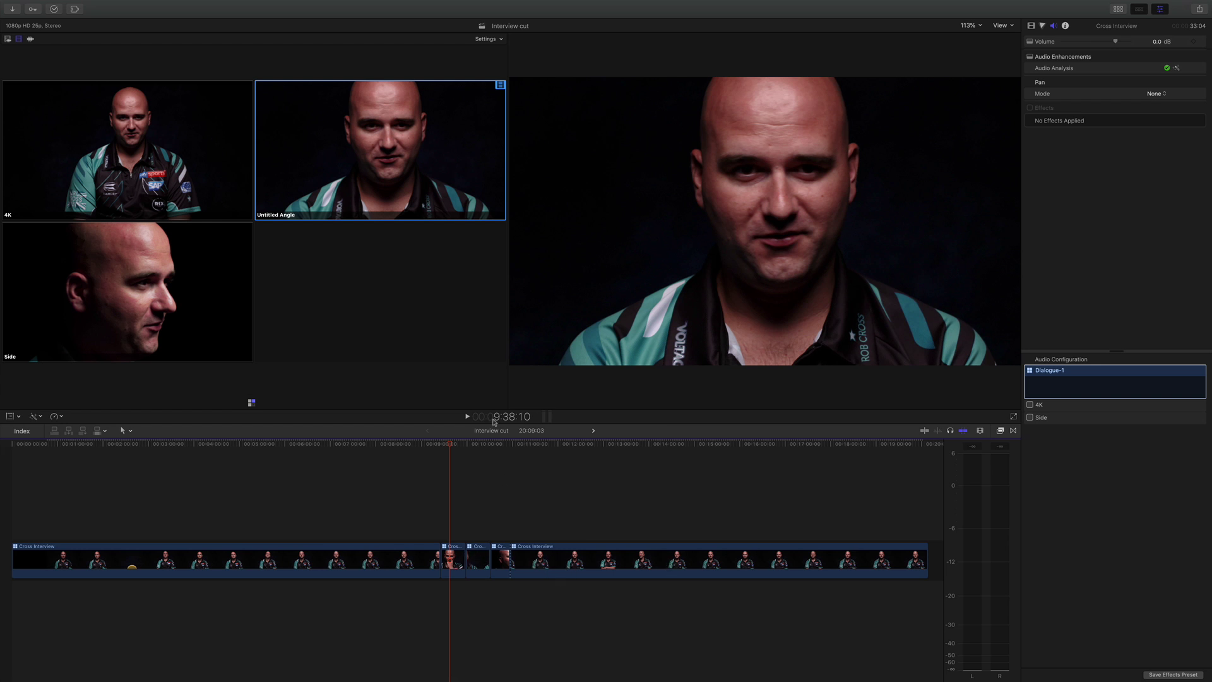
Reopen the interview multicam clip to review the 4K clip's audio effects, and go back to the Interview cut timeline.
click(593, 431)
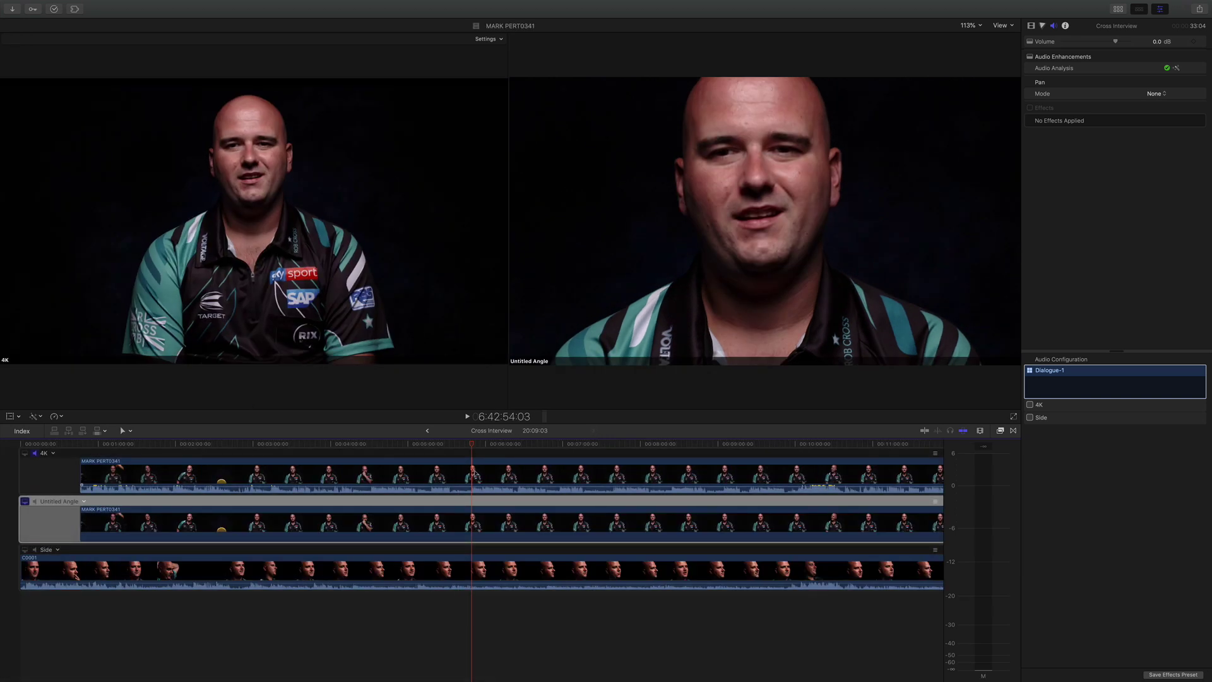
click(475, 474)
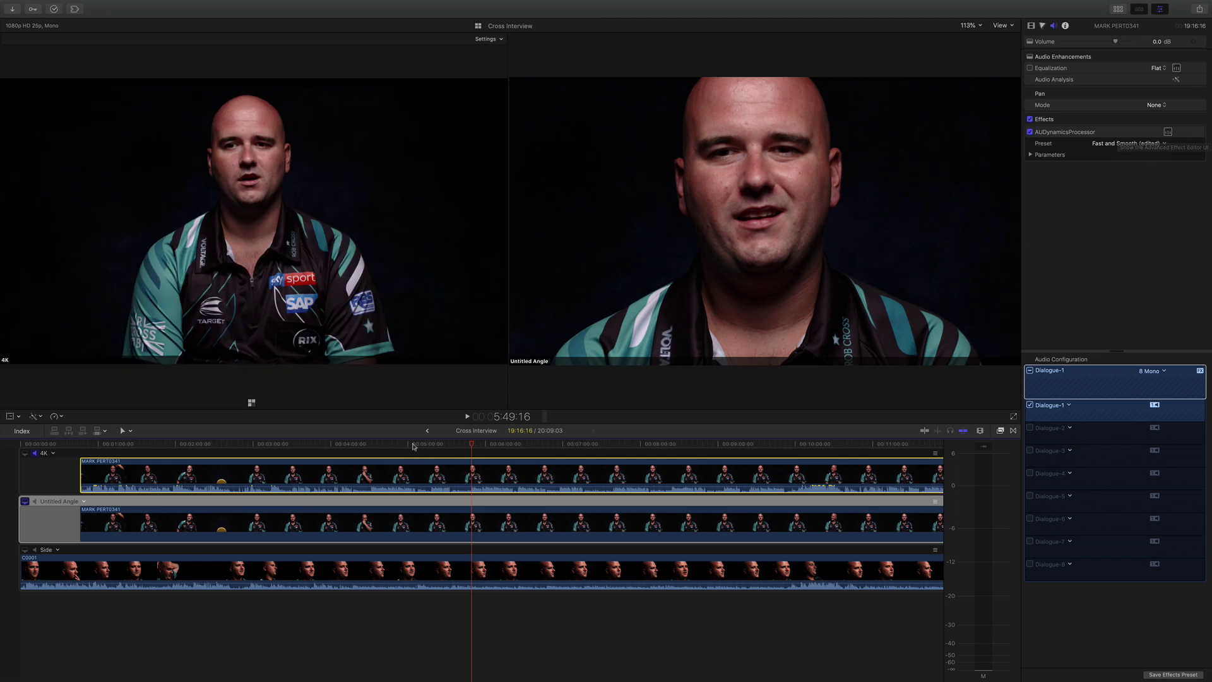
click(427, 431)
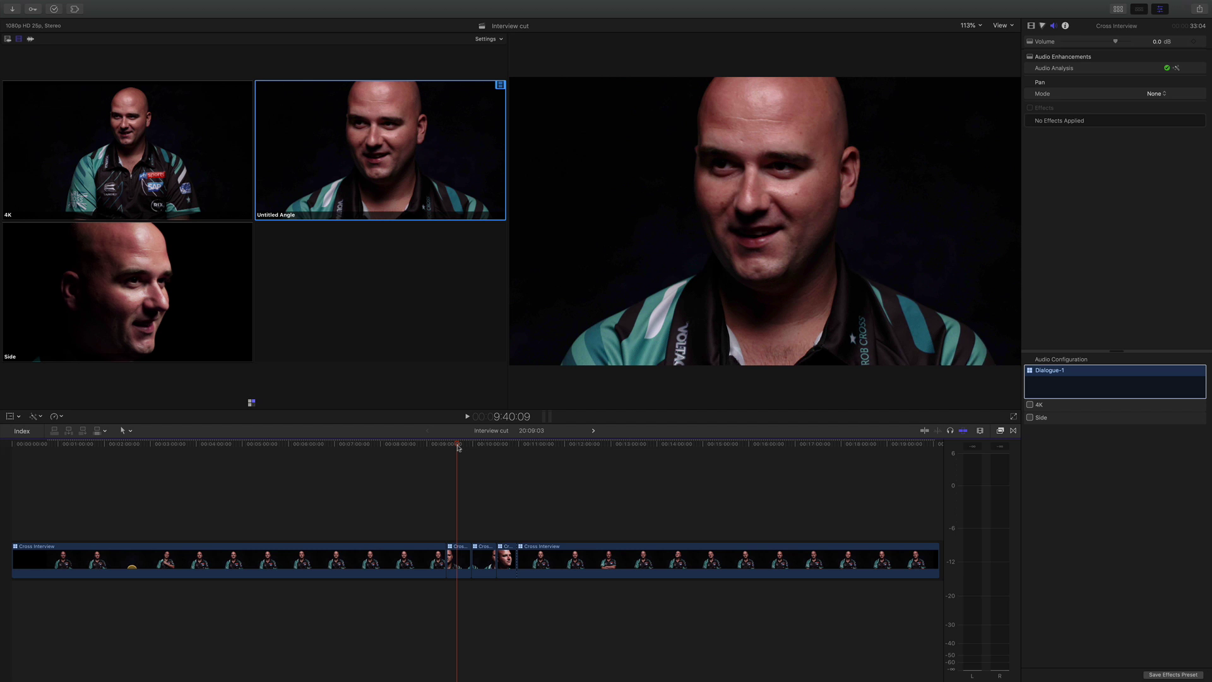
drag(458, 447, 458, 448)
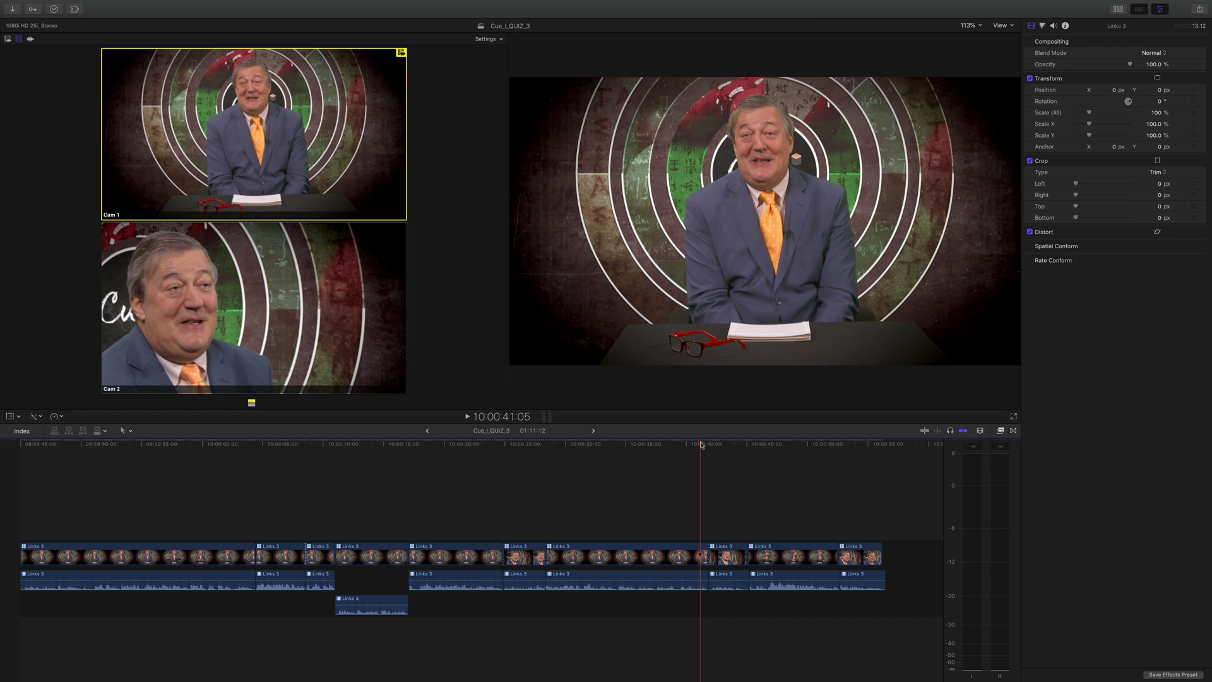
Play the Cue_I_QUIZ_3 project across the cut from Cam 1 to Cam 2 and return the playhead to the Cam 1 section.
key(space)
key(2)
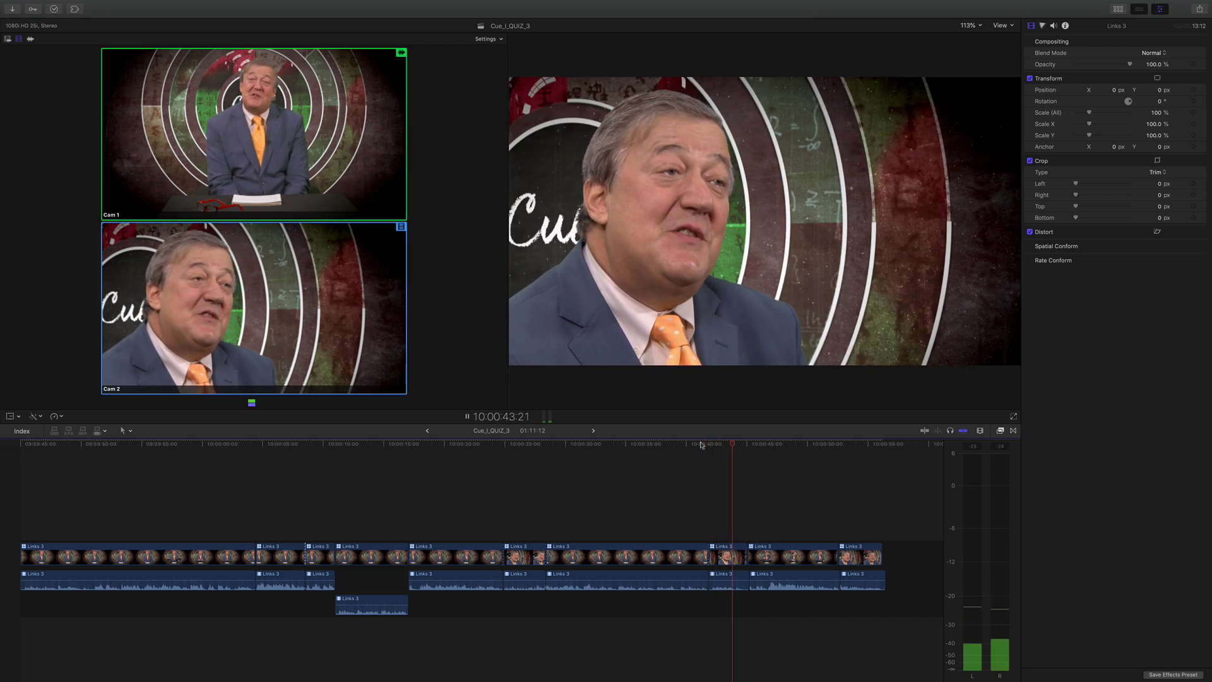
key(space)
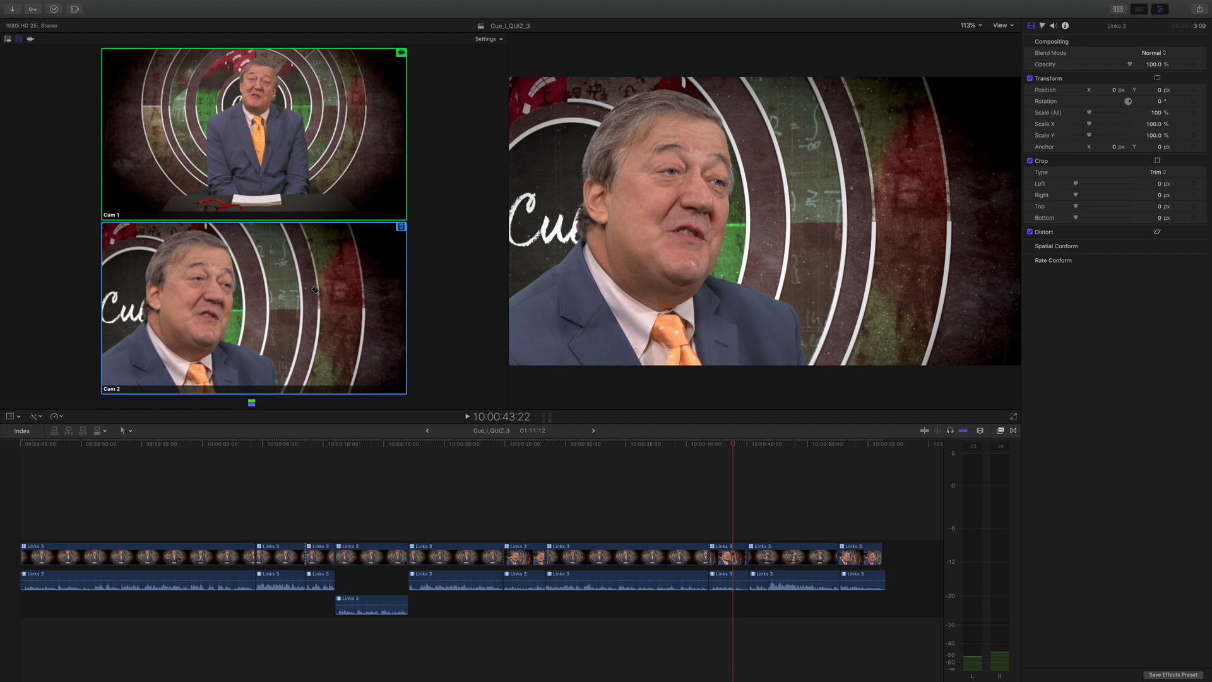
click(700, 446)
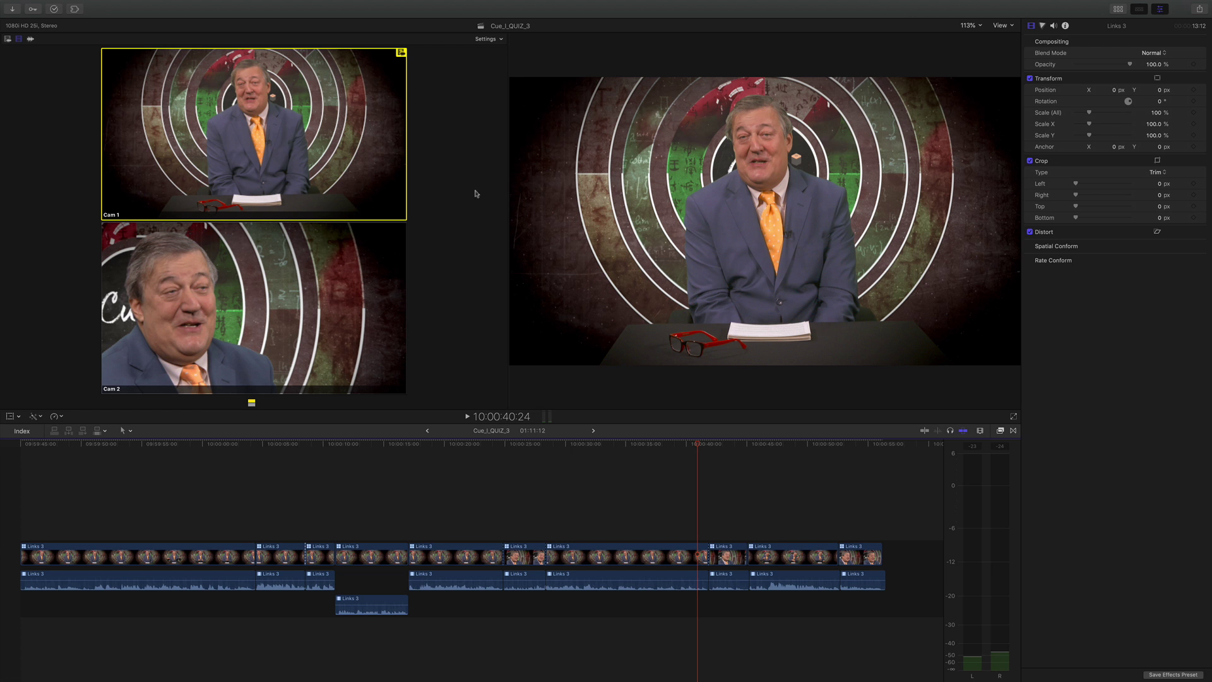
Open the Links 3 multicam clip in the Angle Editor and open the Clip 2 Cam1 compound clip inside it.
double_click(691, 557)
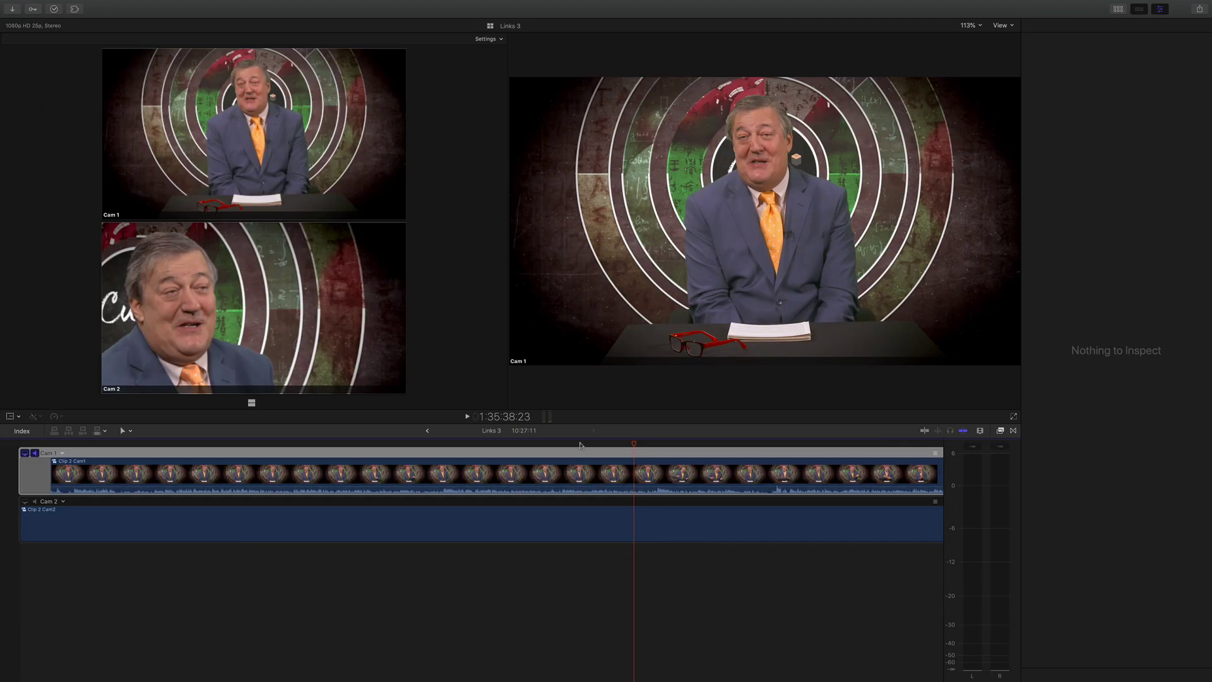
drag(567, 446, 473, 444)
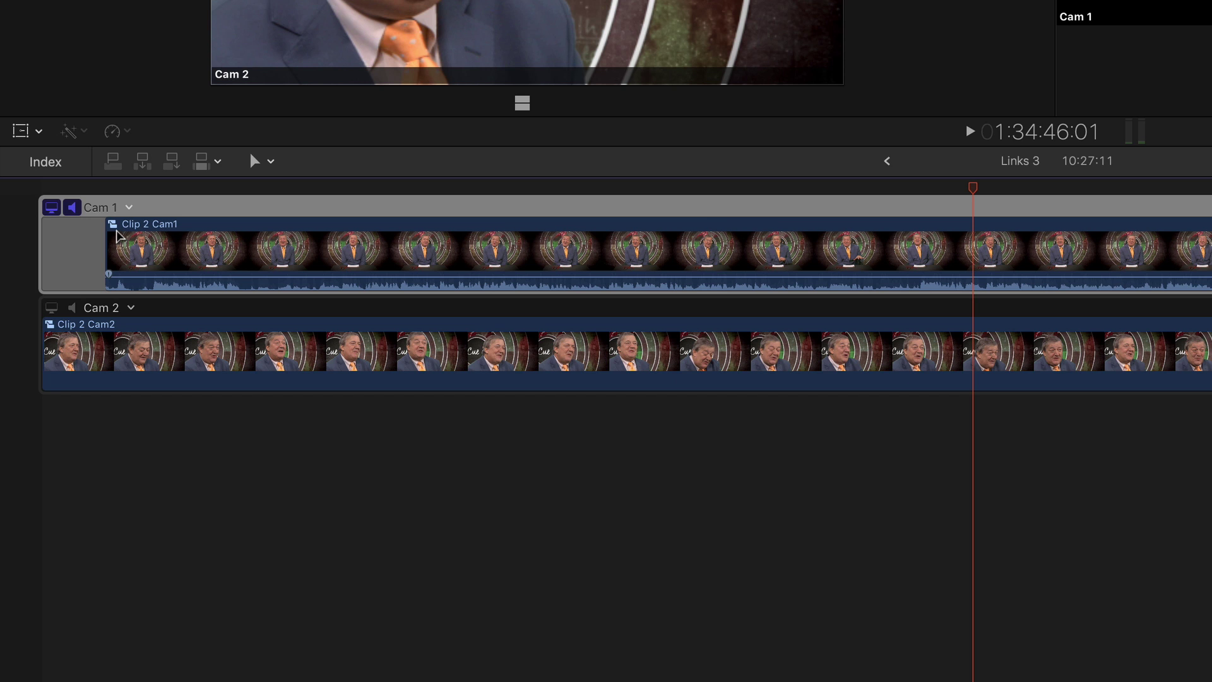
click(155, 243)
right_click(156, 240)
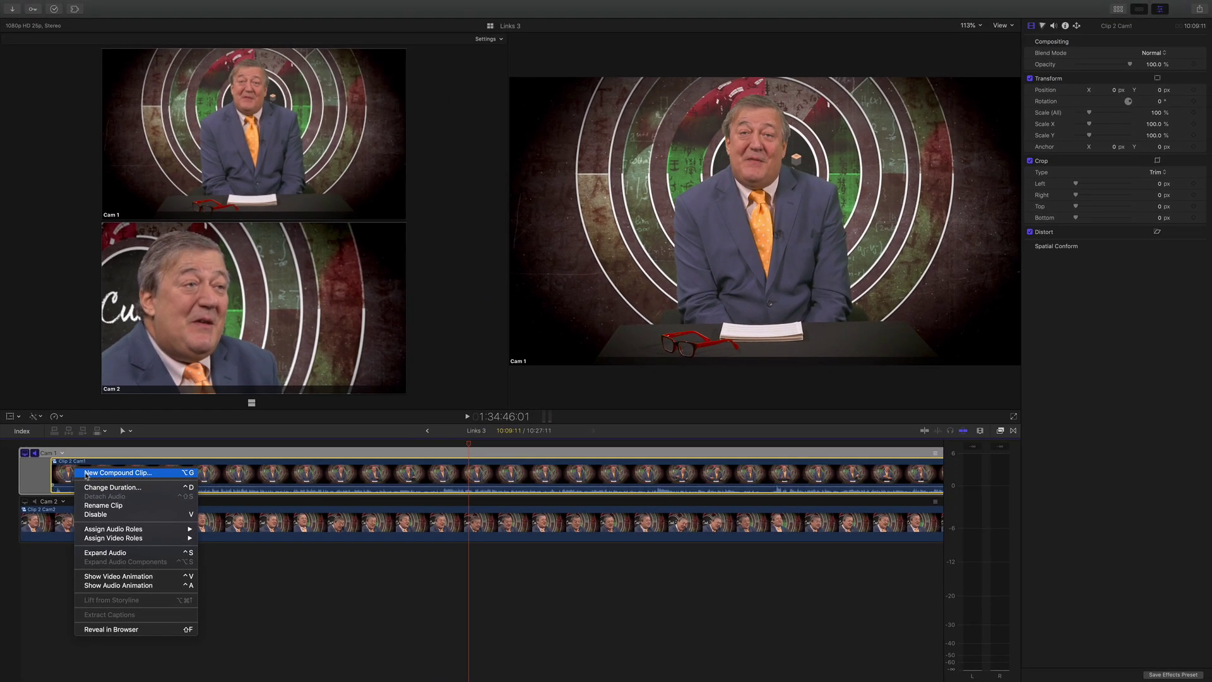
click(30, 476)
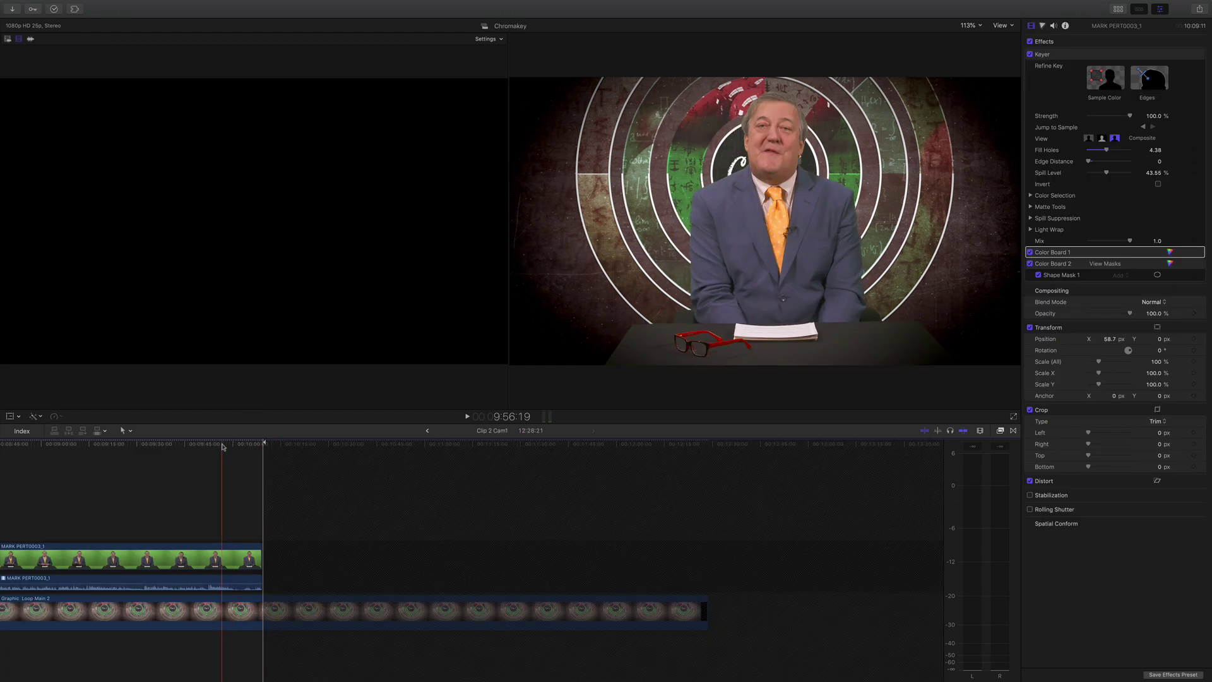
Select the green-screen clip at 6:26:05 and toggle its Keyer off and on to compare the shot with and without the key.
scroll(225, 447, left, 5)
drag(311, 446, 373, 454)
click(371, 555)
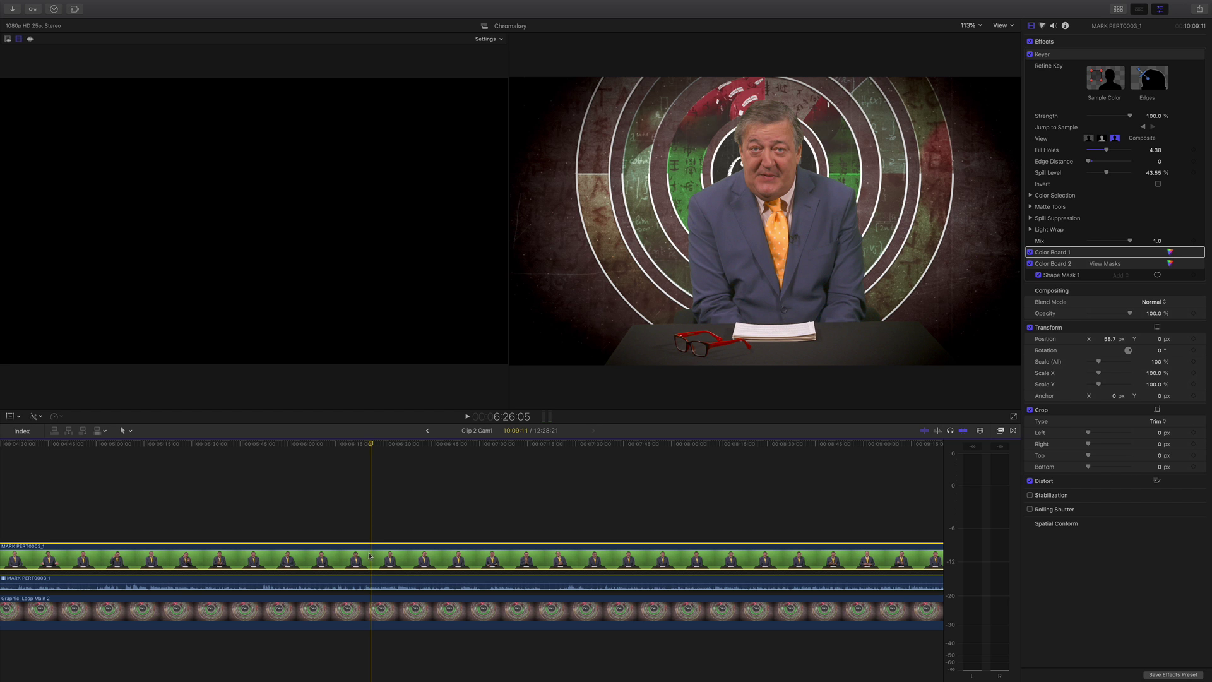
click(1030, 54)
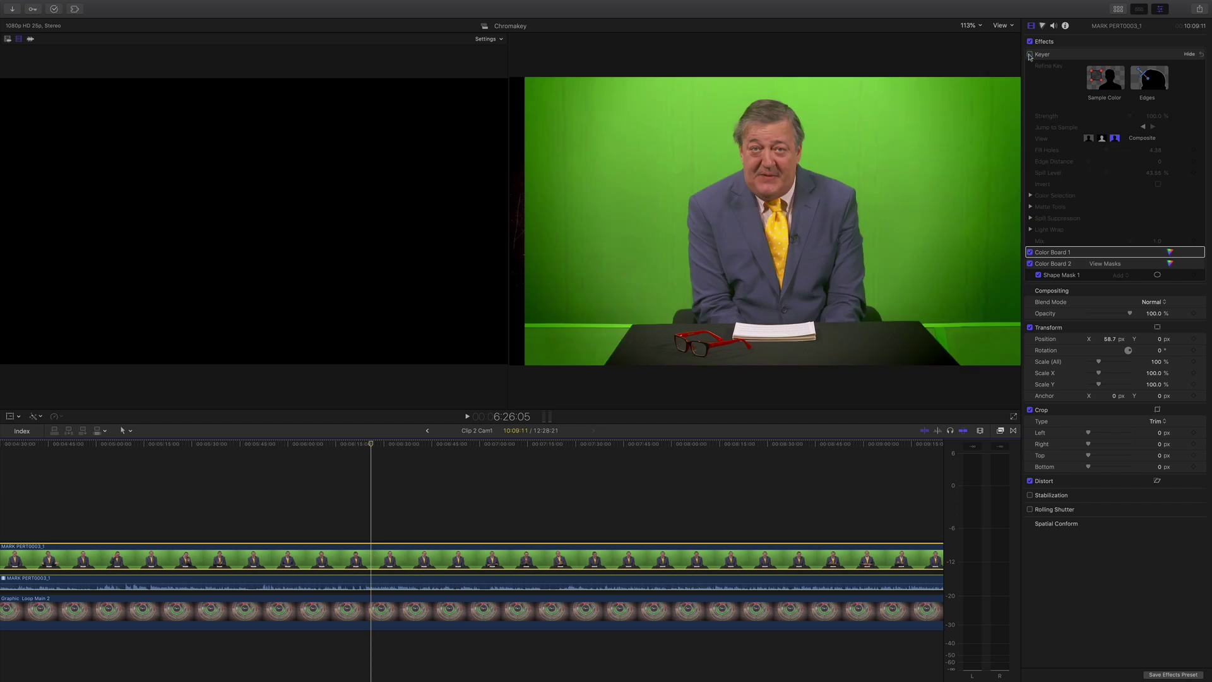
click(1030, 55)
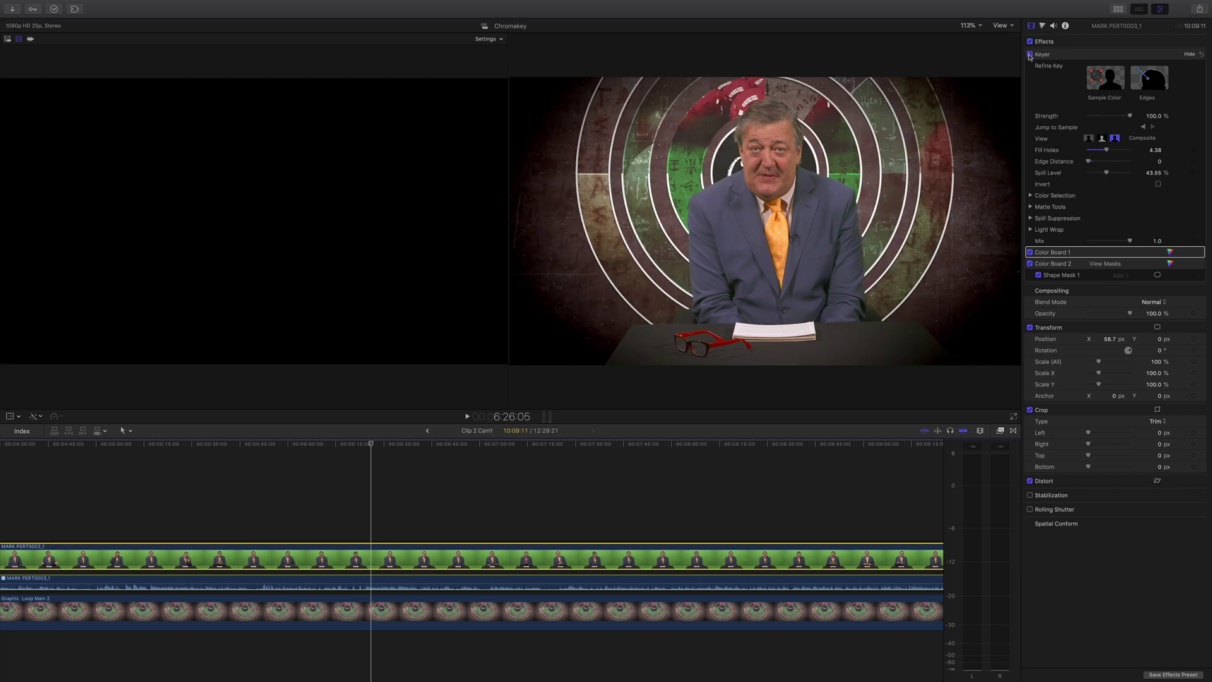
click(1029, 54)
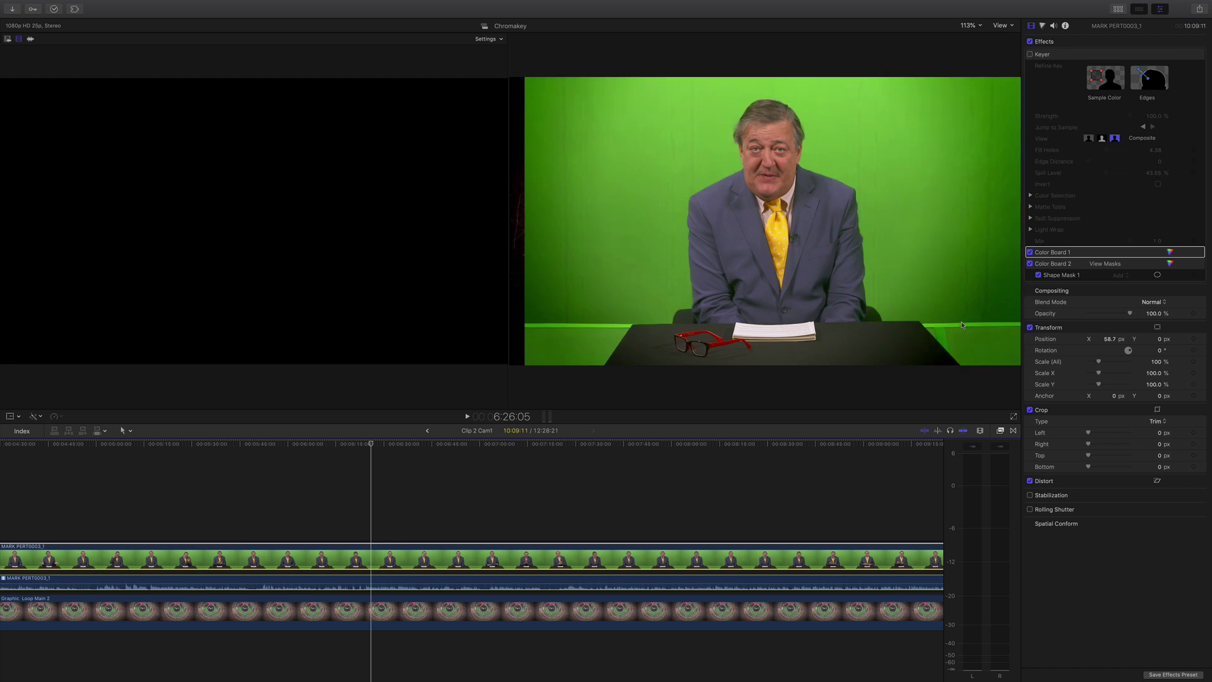
click(1030, 55)
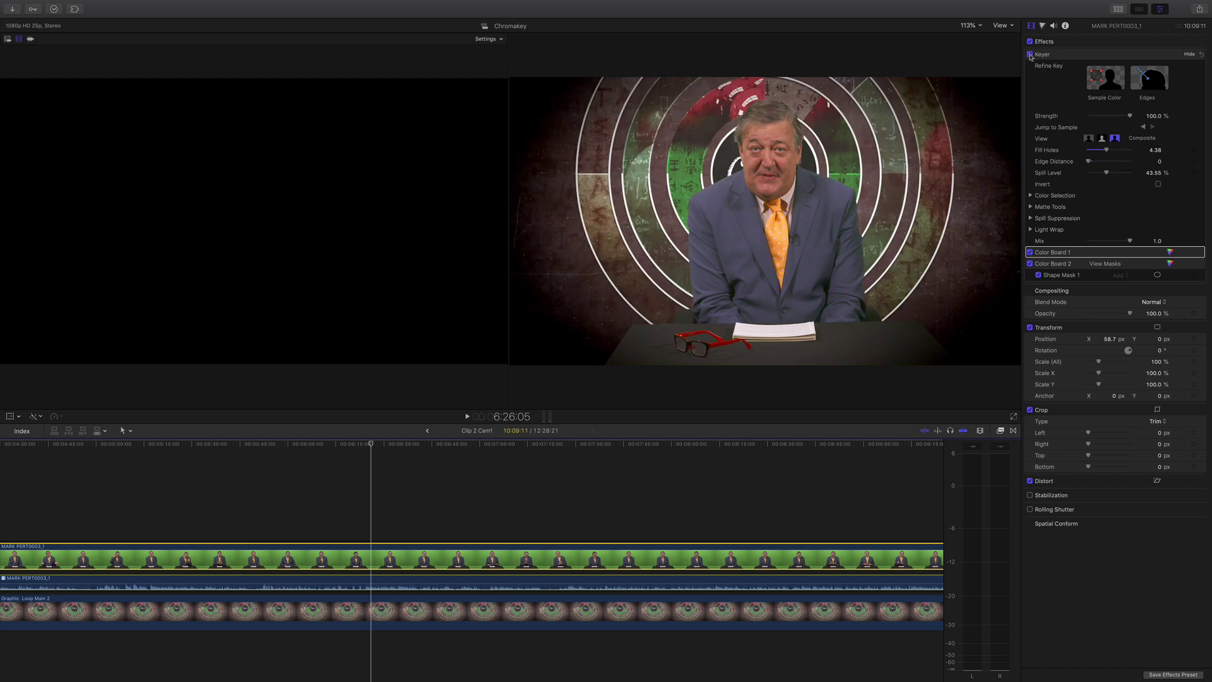
Compare the green-screen clip with and without Color Board 2 at 6:26:01 and leave that correction switched off.
click(370, 445)
drag(369, 446, 372, 446)
click(1030, 263)
click(1031, 264)
click(1031, 264)
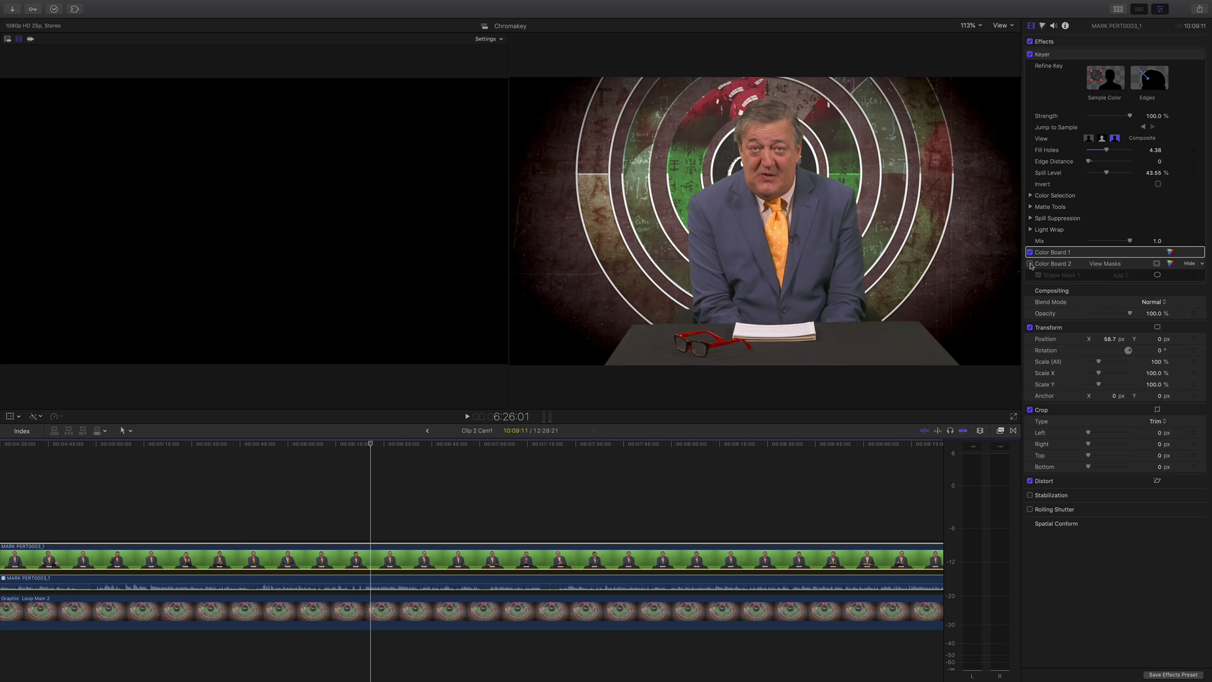
Temporarily disable the green-screen clip to examine the Graphic Loop Main 2 background with and without its Color Board 2 correction.
click(373, 599)
click(370, 564)
key(v)
click(373, 598)
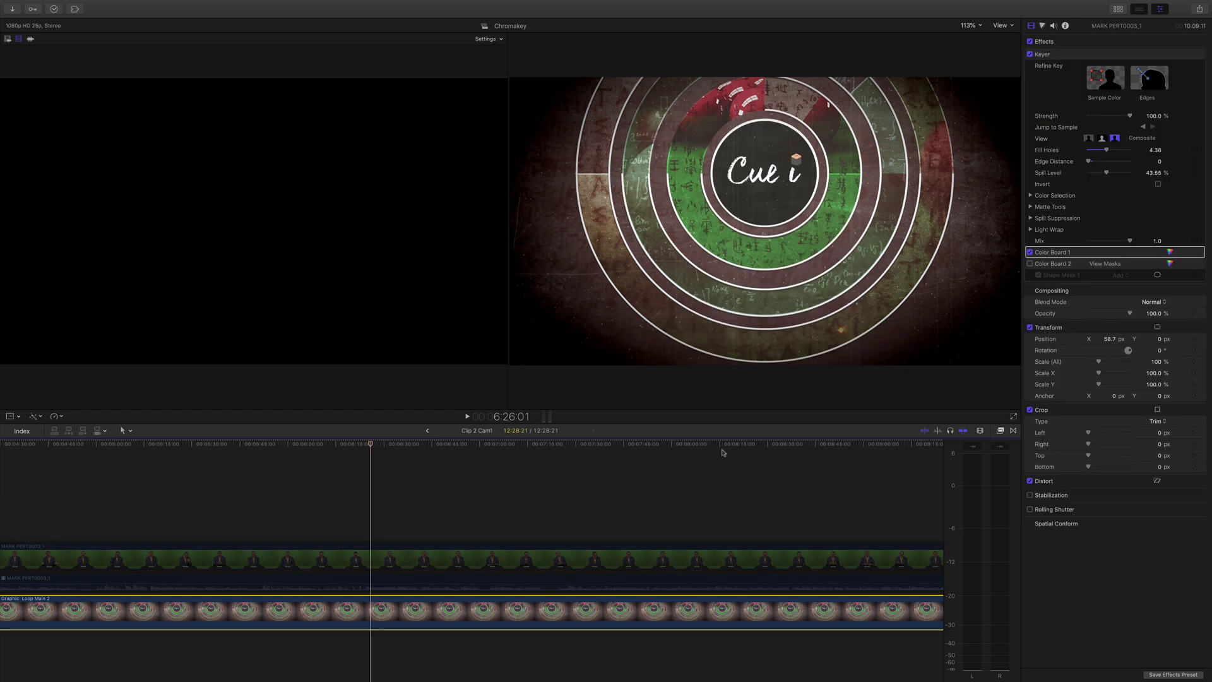
click(1030, 54)
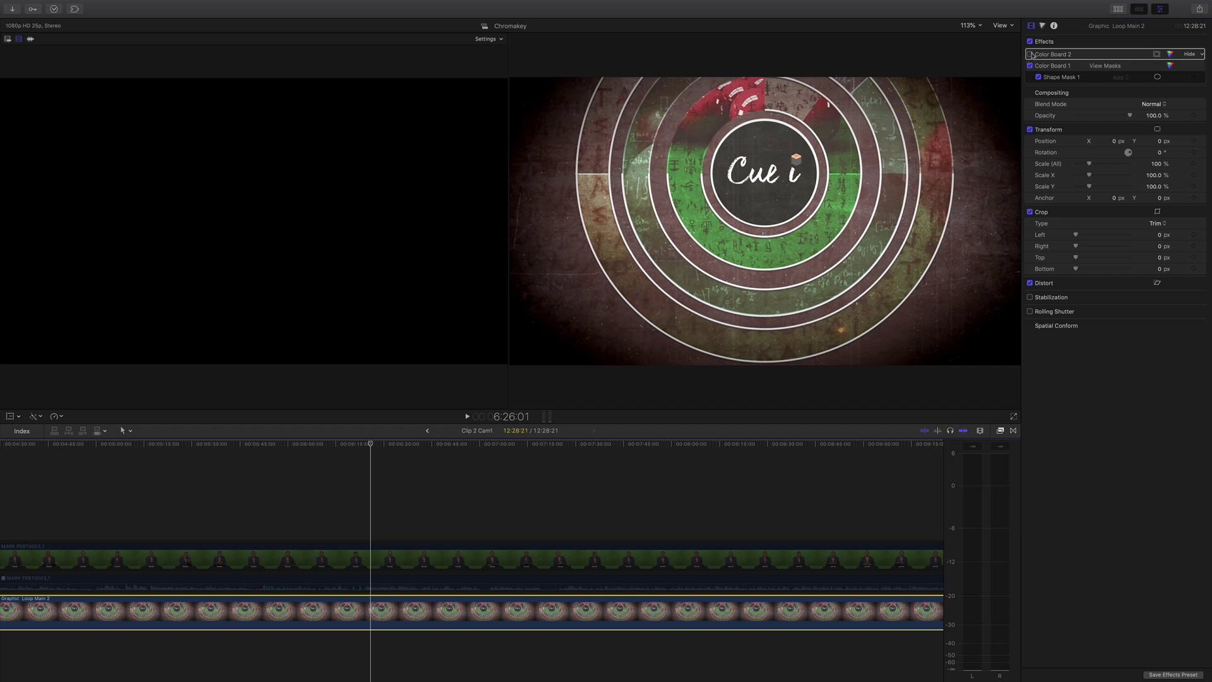
click(1031, 54)
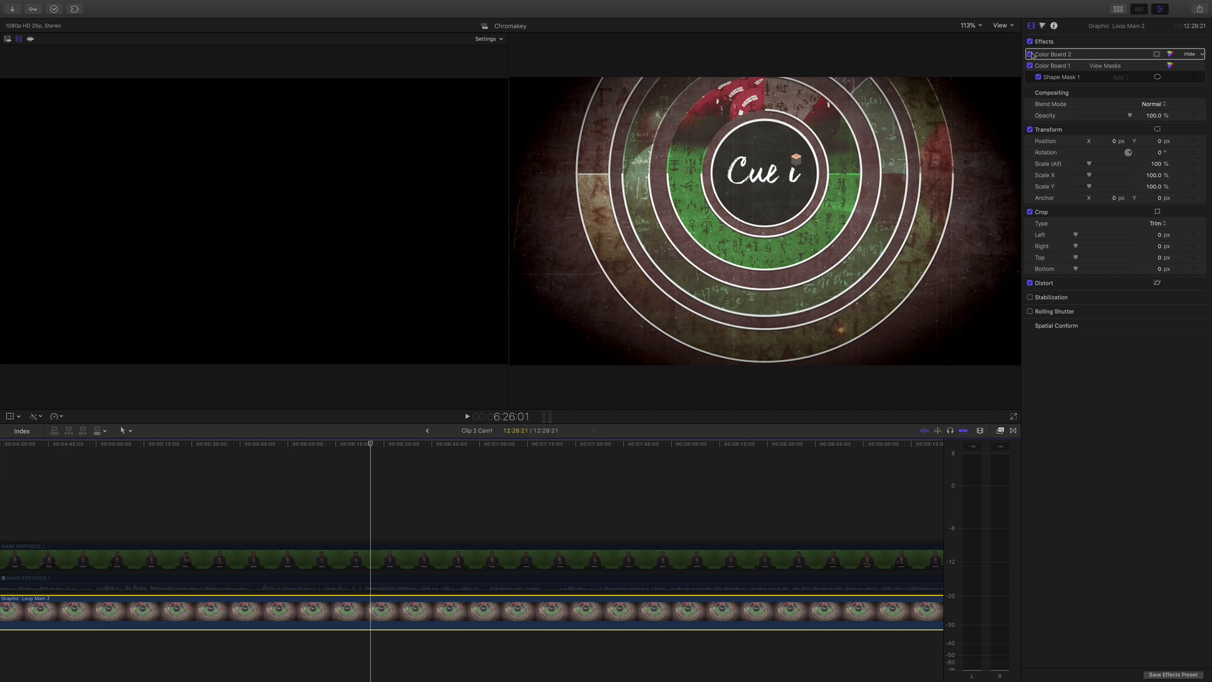
click(369, 559)
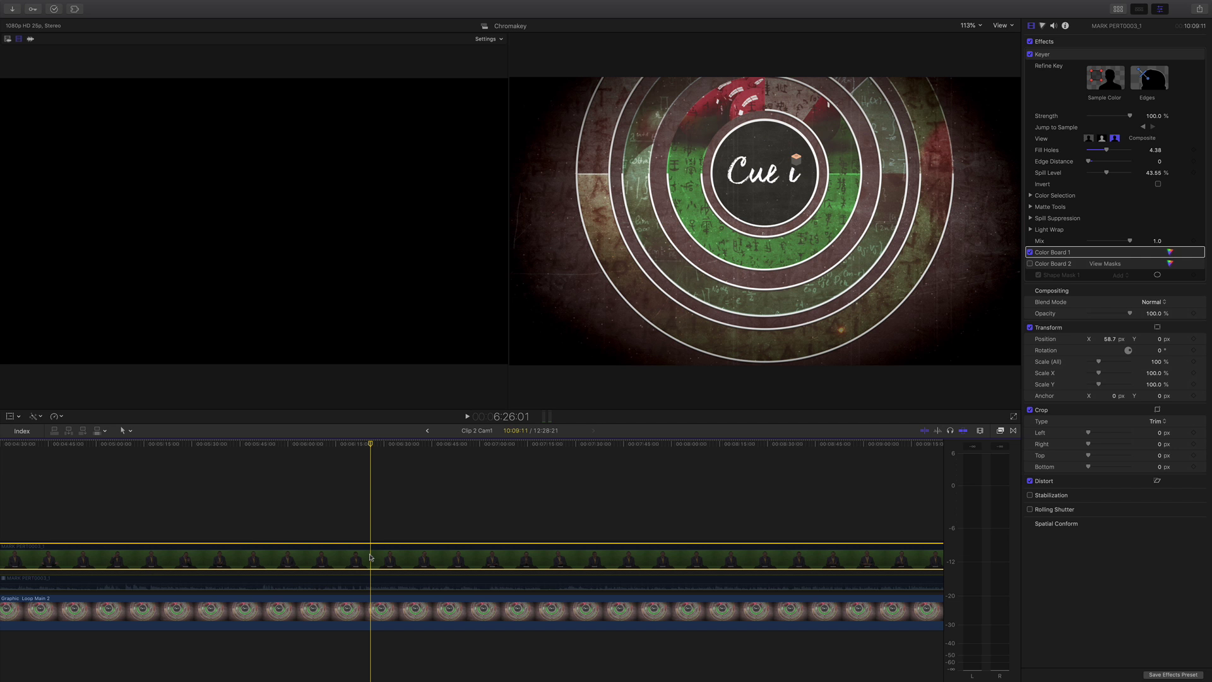
key(v)
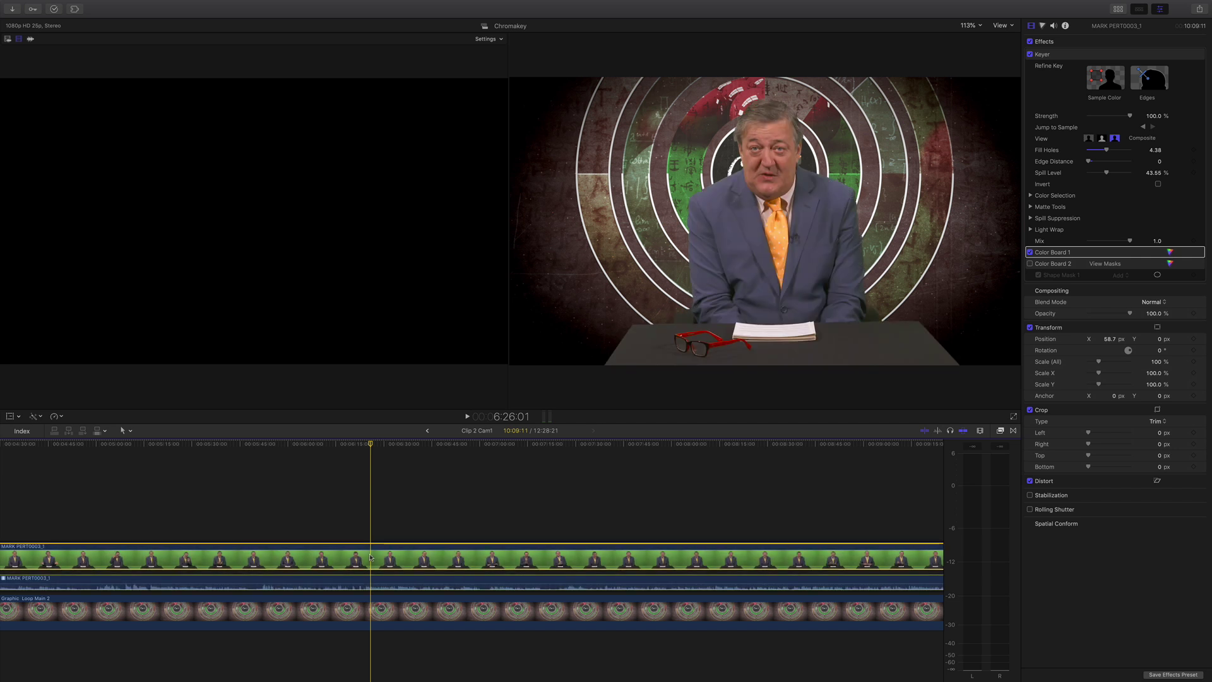
Open the Clip 2 Cam2 compound clip and toggle the Keyer on its green-screen clip off and on to compare.
click(427, 431)
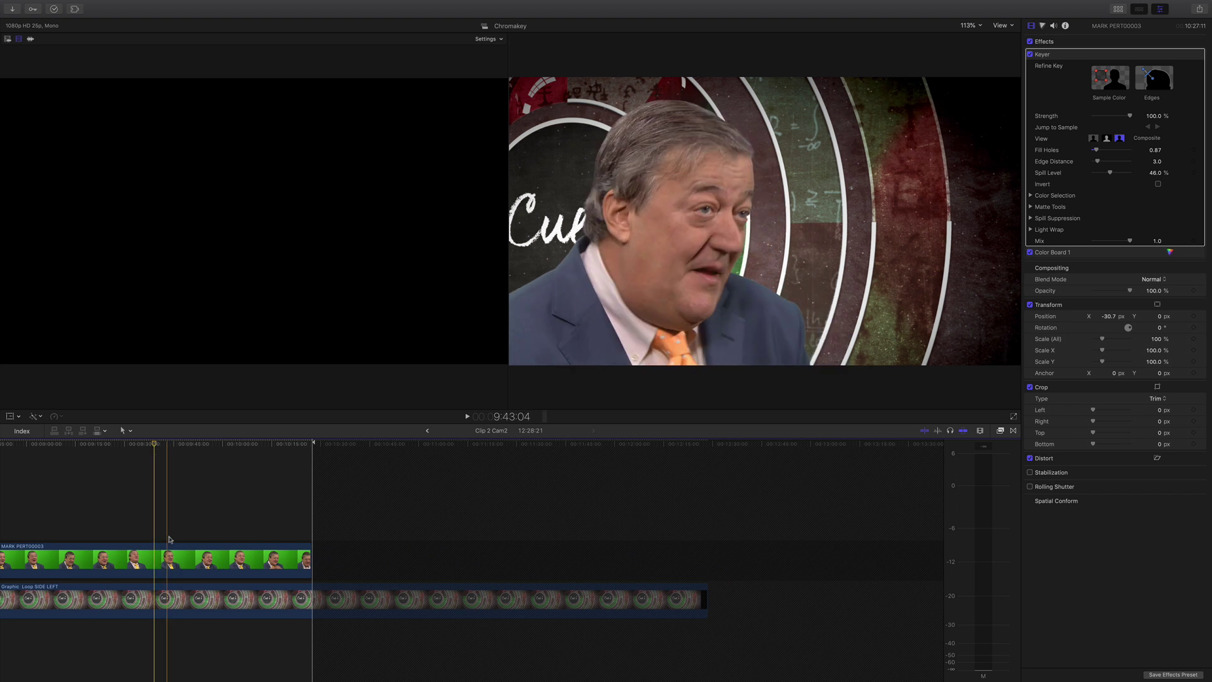
click(154, 559)
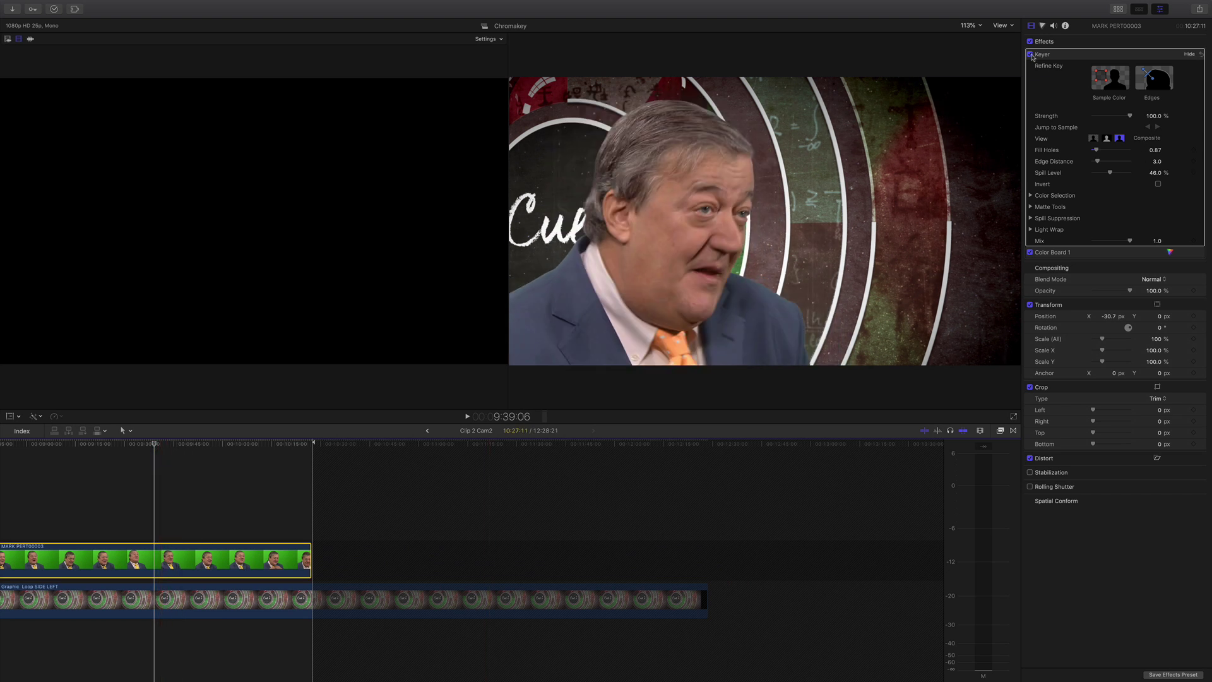
click(1031, 55)
click(1031, 54)
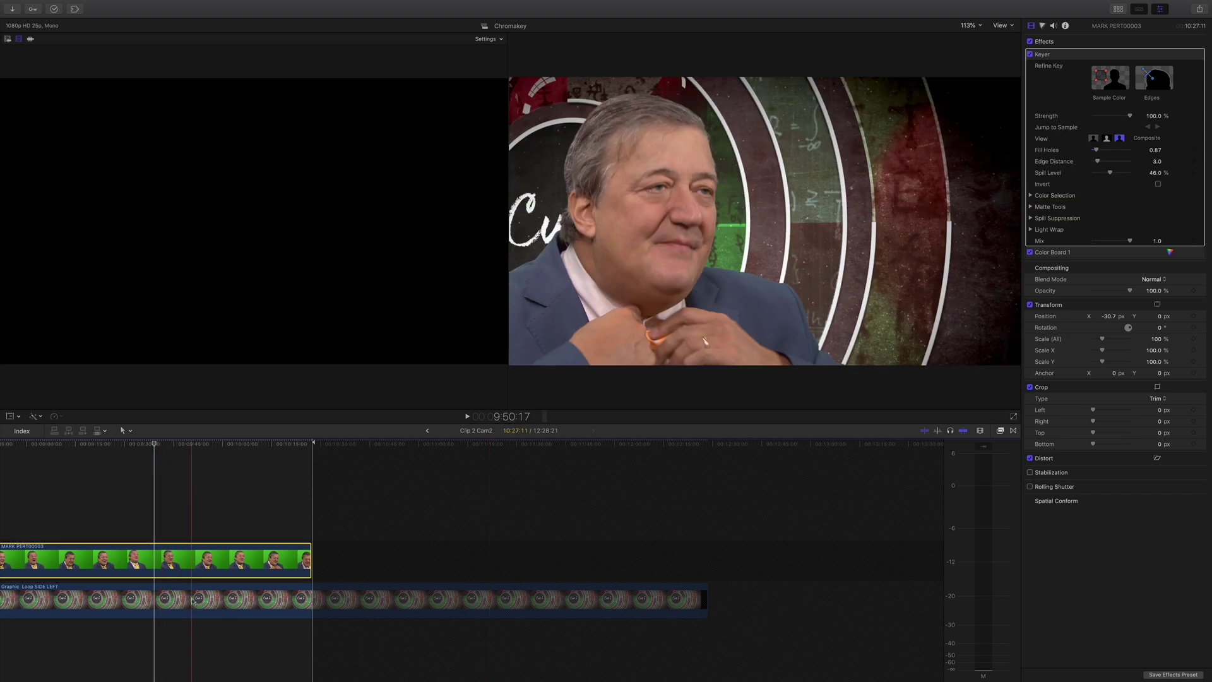
Compare the Graphic Loop SIDE LEFT background with and without its Color Board 2 correction at 8:12:08.
click(173, 603)
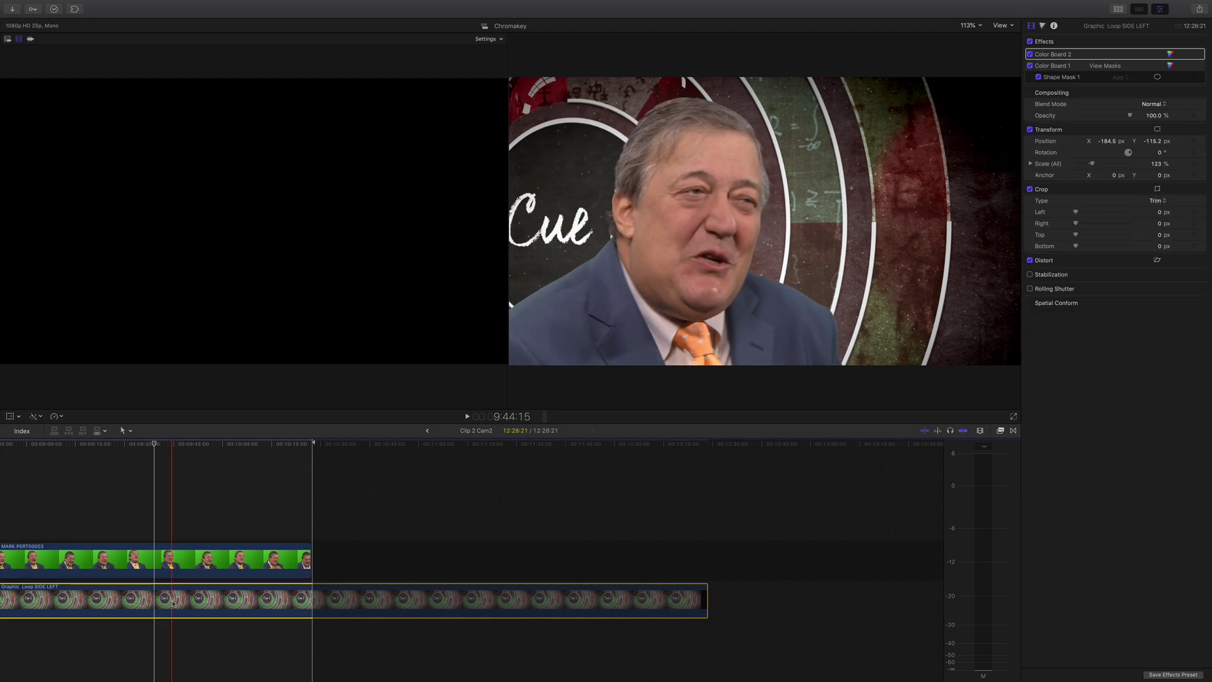
scroll(289, 568, left, 10)
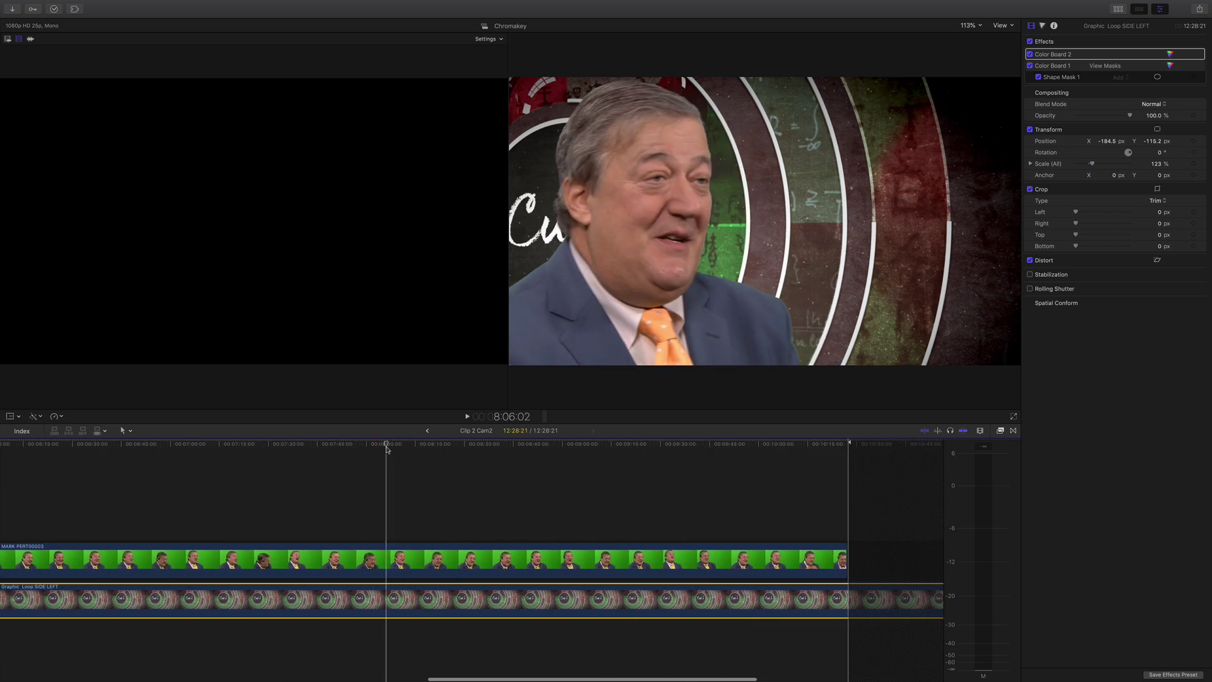
click(406, 593)
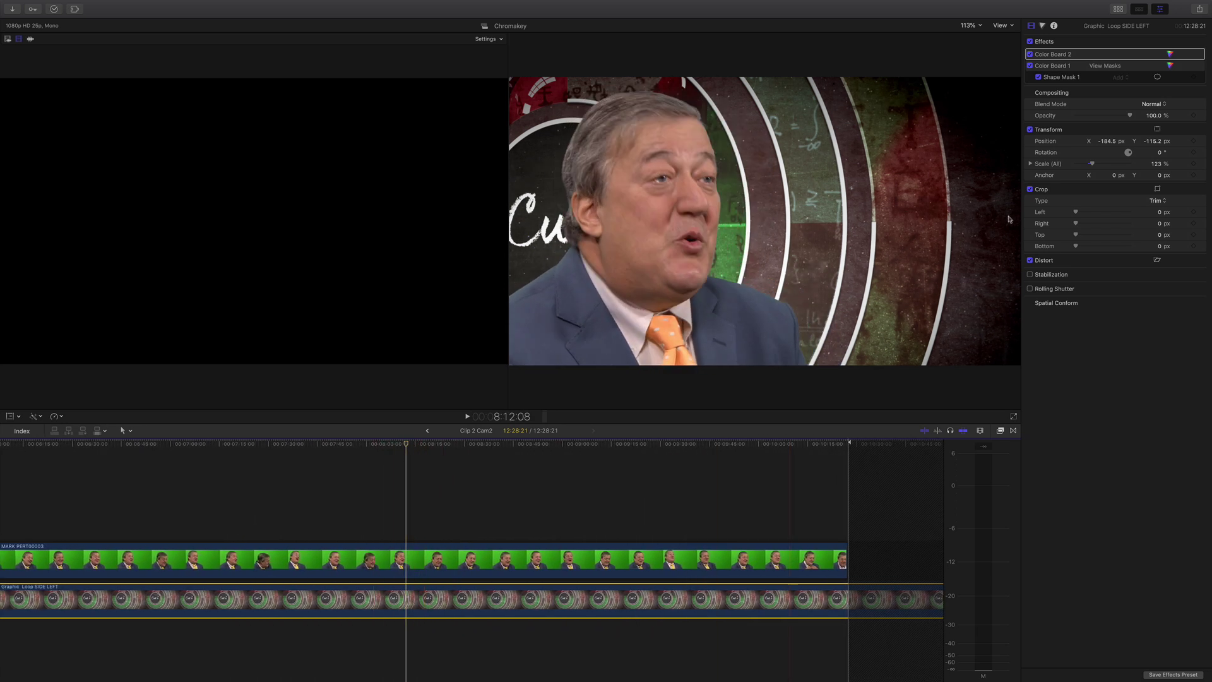
click(1031, 54)
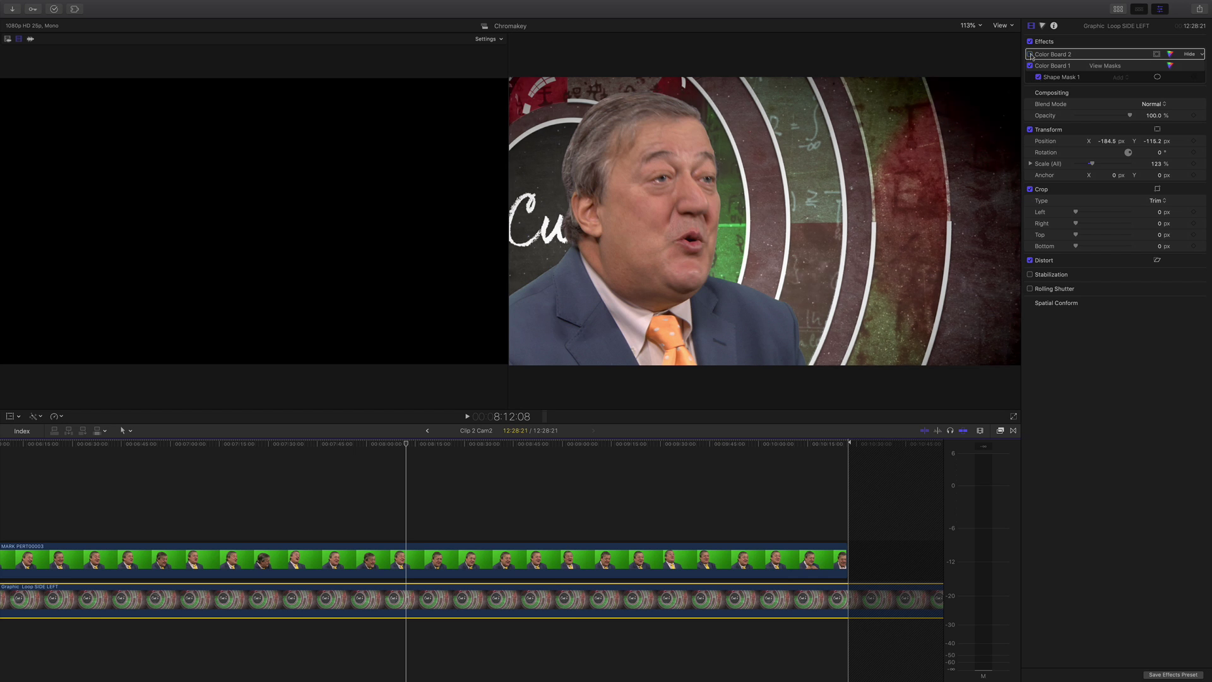
click(1030, 54)
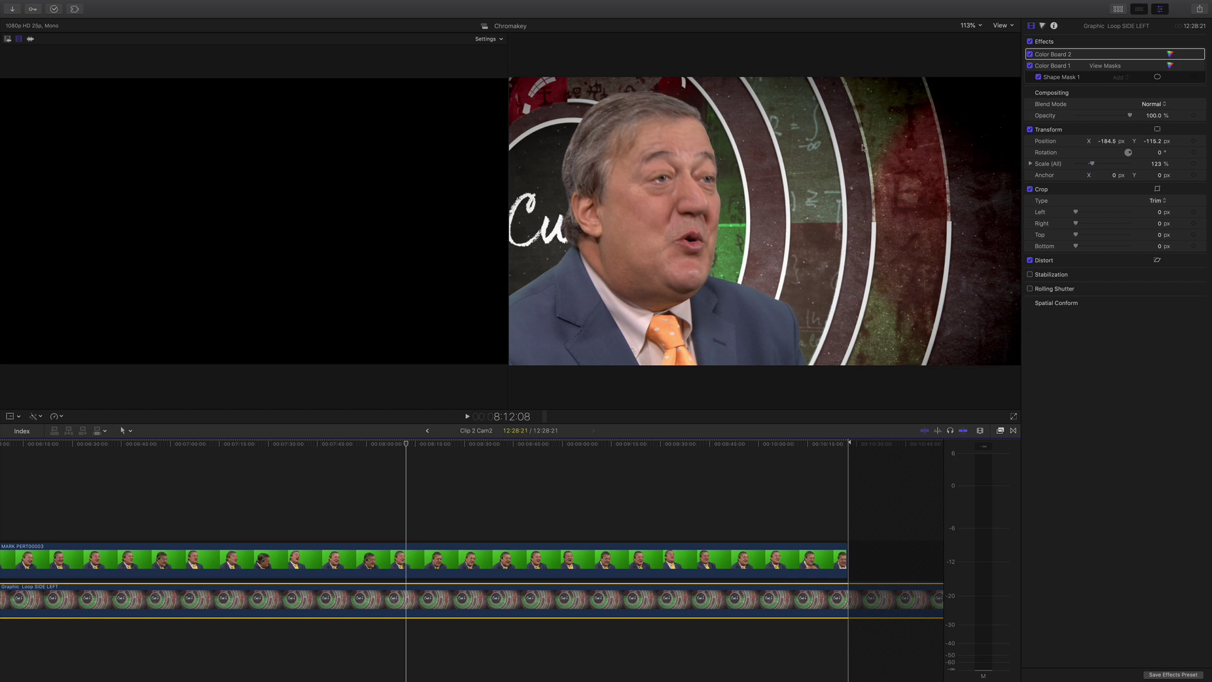
Return to the Cue_I_QUIZ_3 project and play the edit from 10:00:40:02 through the cut from Cam 1 to Cam 2.
click(427, 430)
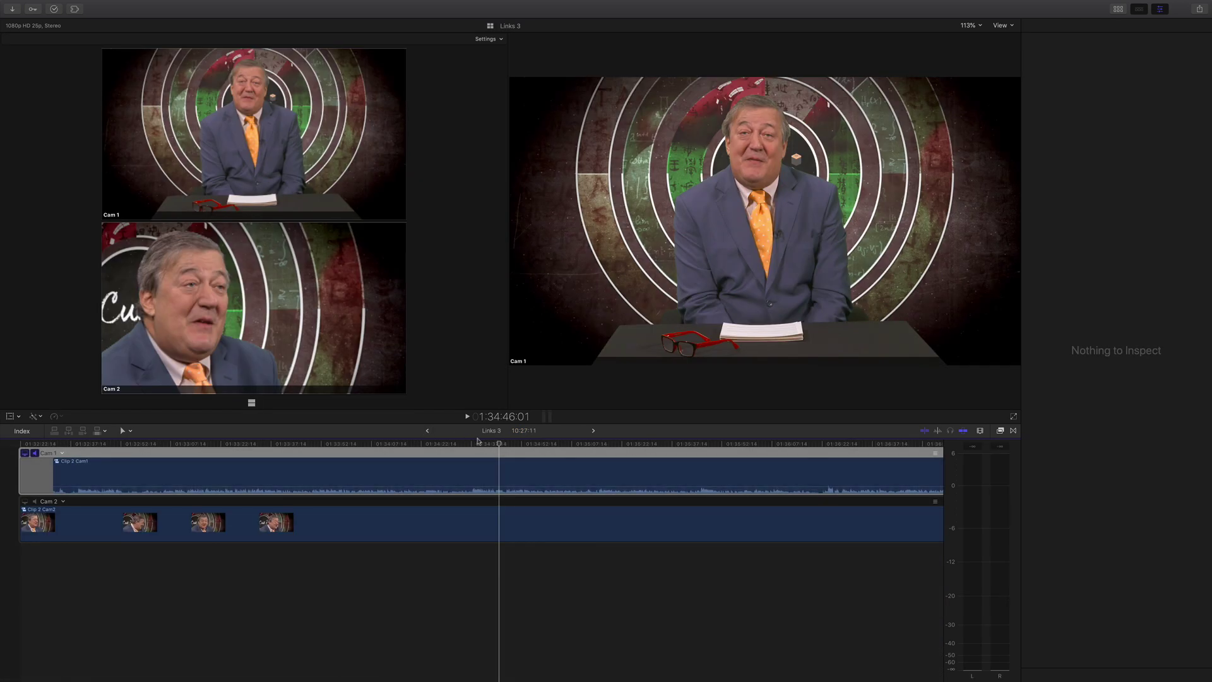
click(427, 431)
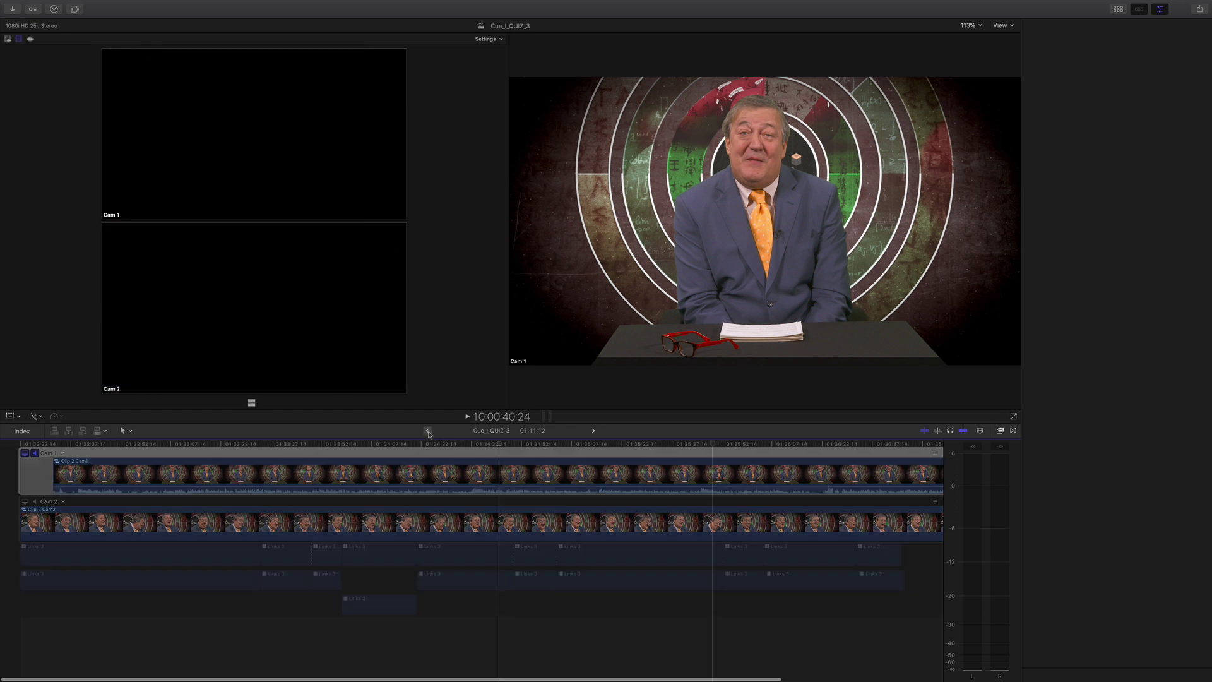
mouse_move(694, 451)
mouse_down()
mouse_move(737, 454)
mouse_move(687, 457)
mouse_move(698, 456)
mouse_up()
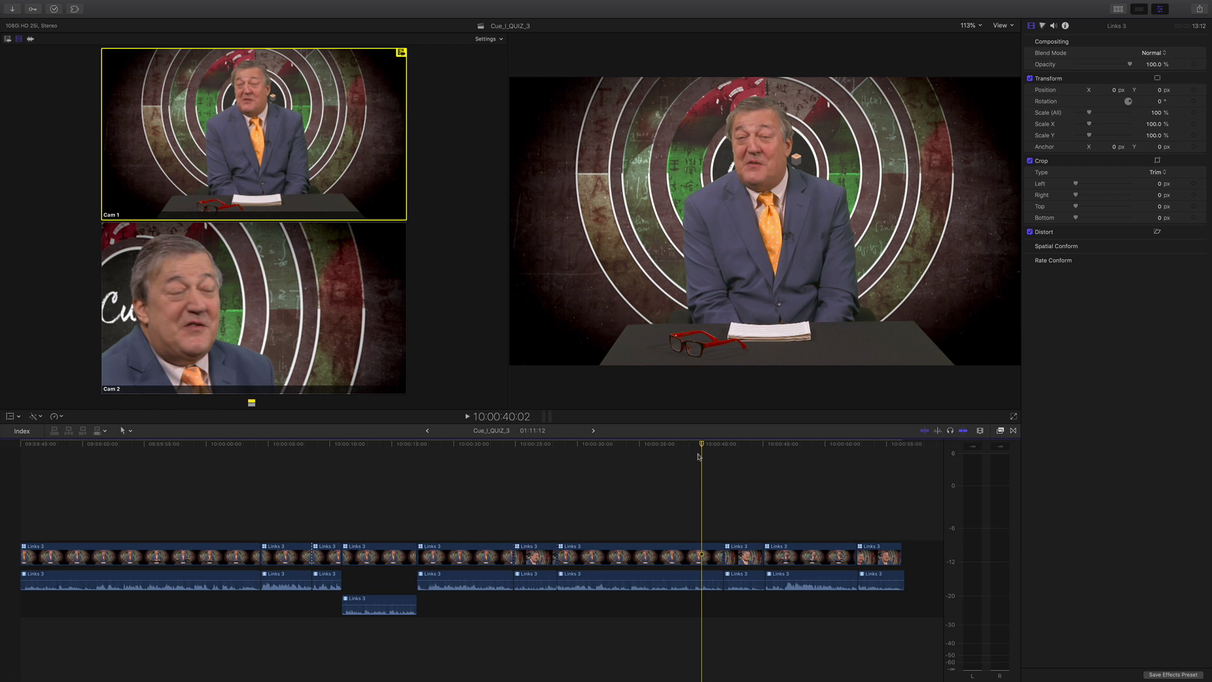
key(space)
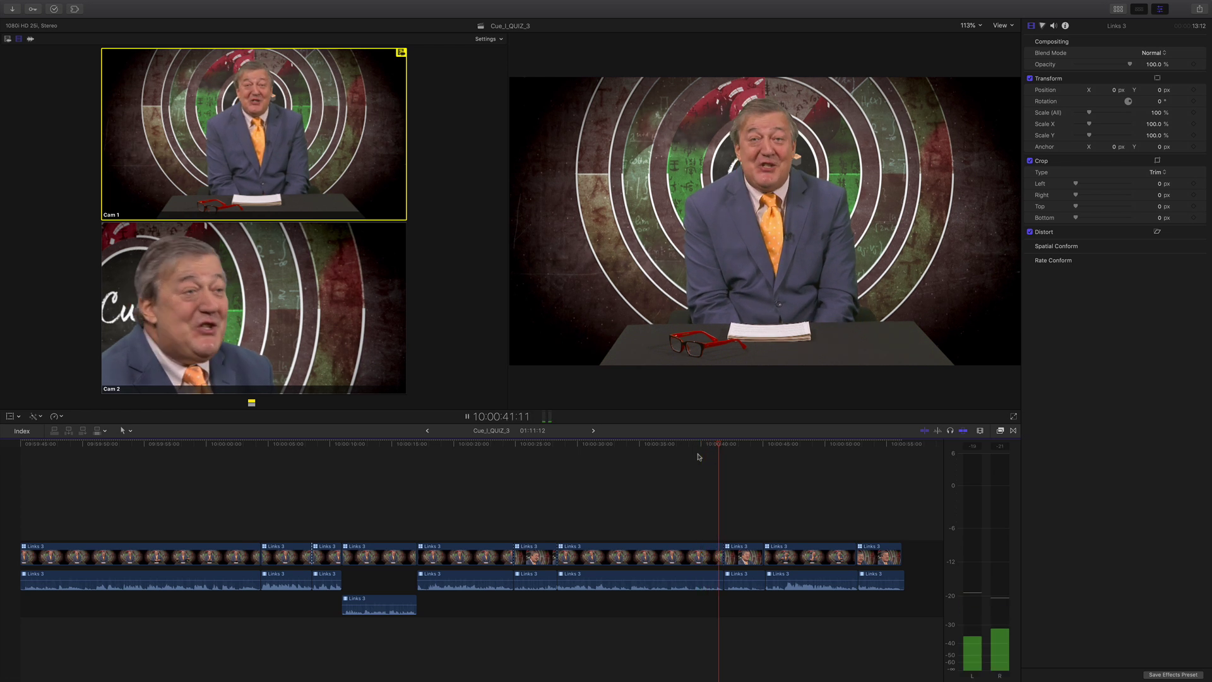
key(alt+2)
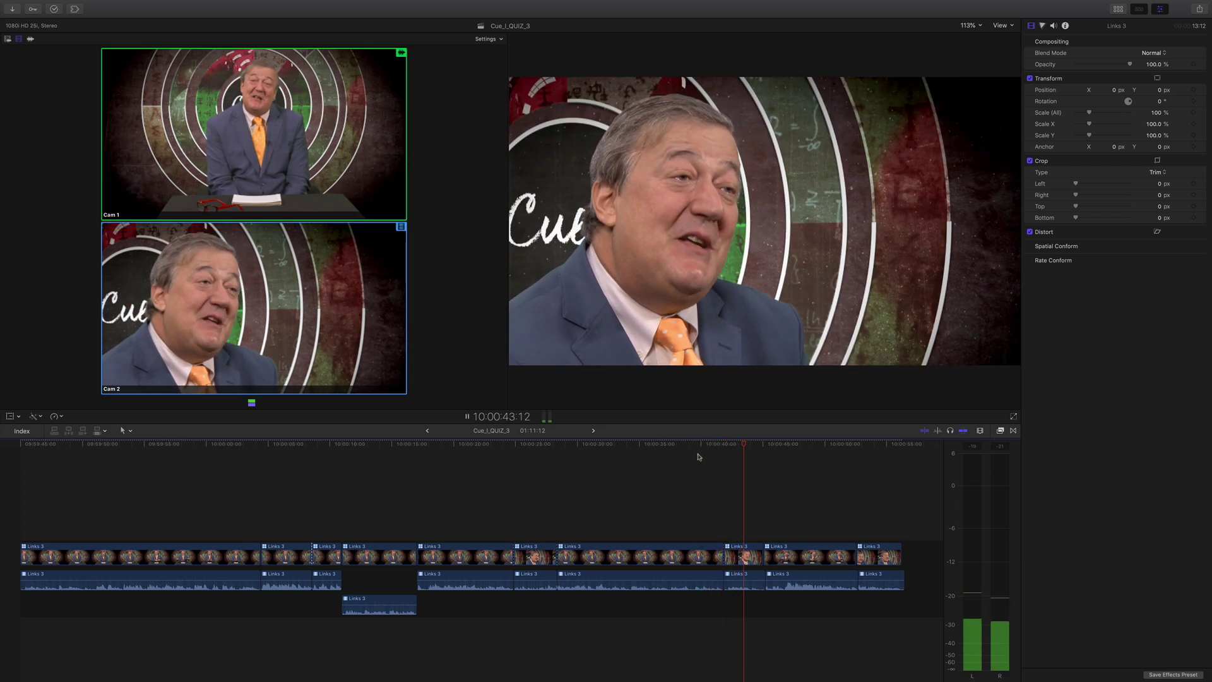
key(space)
drag(747, 446, 706, 450)
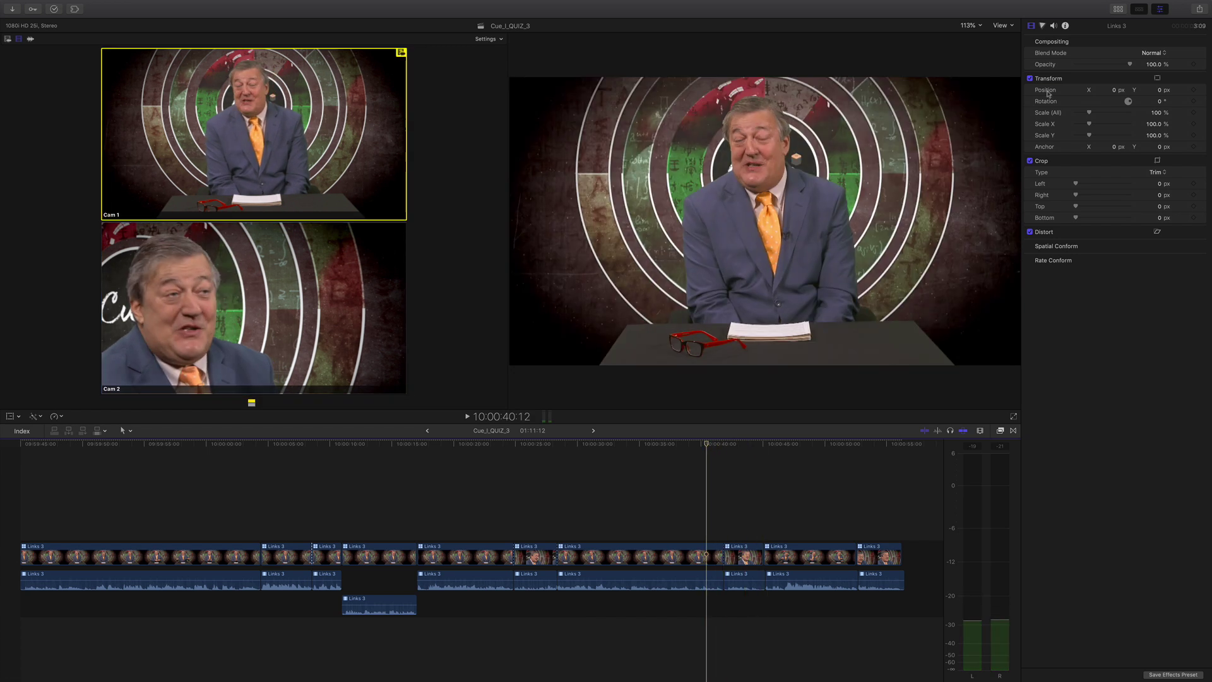
Set the viewer quality to Better Performance and reposition the playhead at 10:00:40:04.
click(1004, 28)
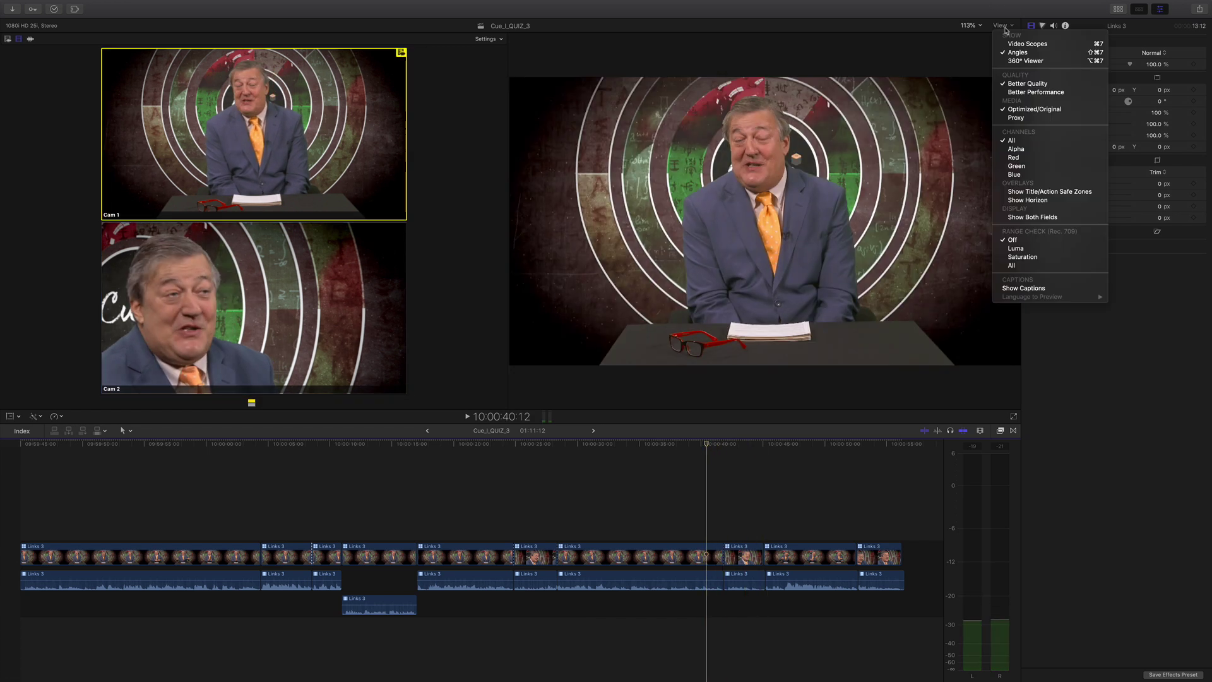
click(1026, 93)
click(707, 446)
drag(707, 445, 704, 446)
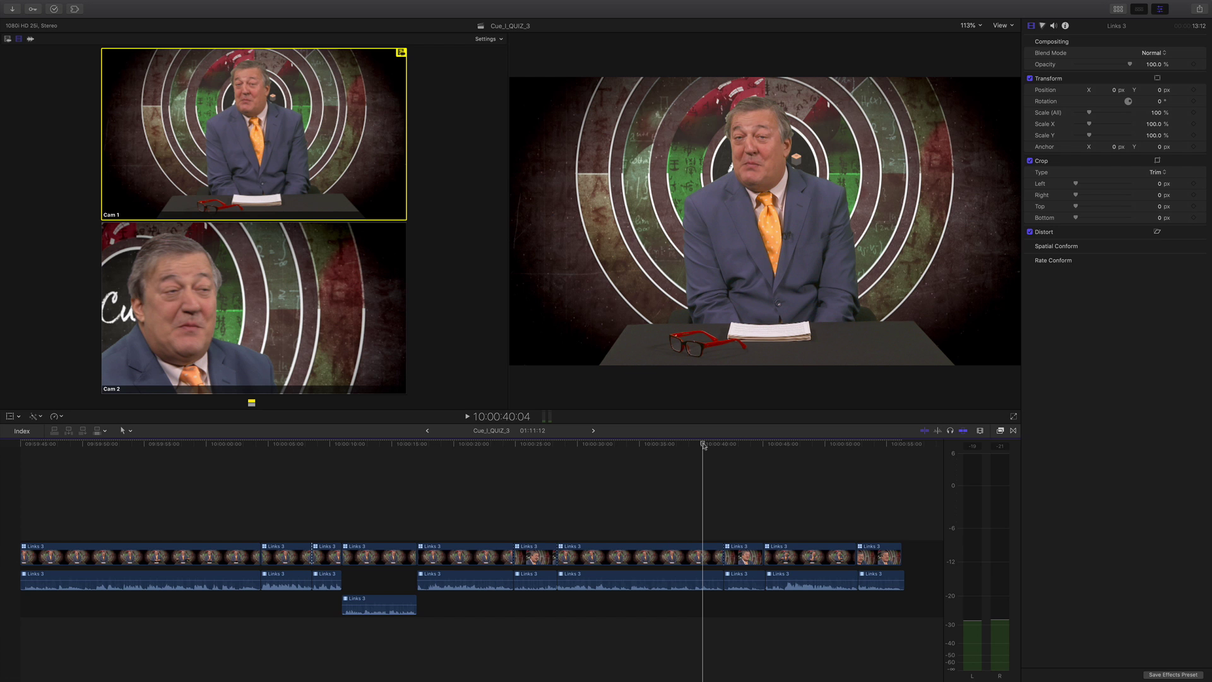
Cut the Links 3 multicam clip to Cam 2 at 10:00:33:10 and back to Cam 1 at 10:00:37:06.
drag(704, 446, 618, 449)
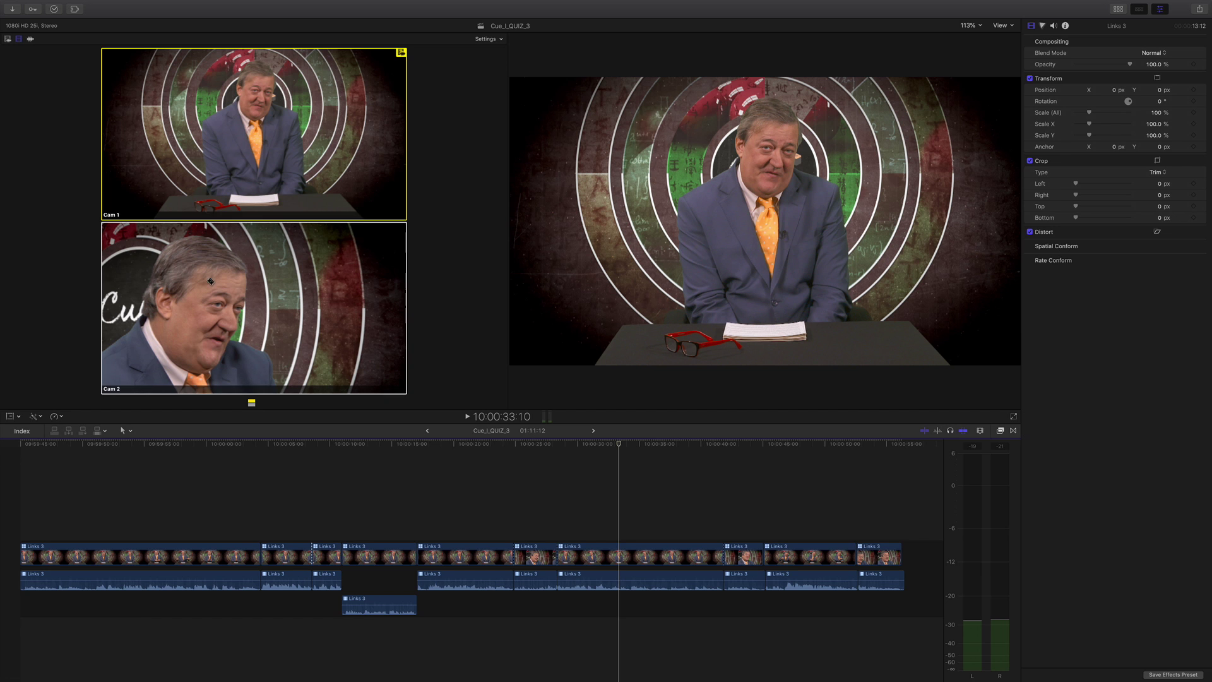
click(255, 289)
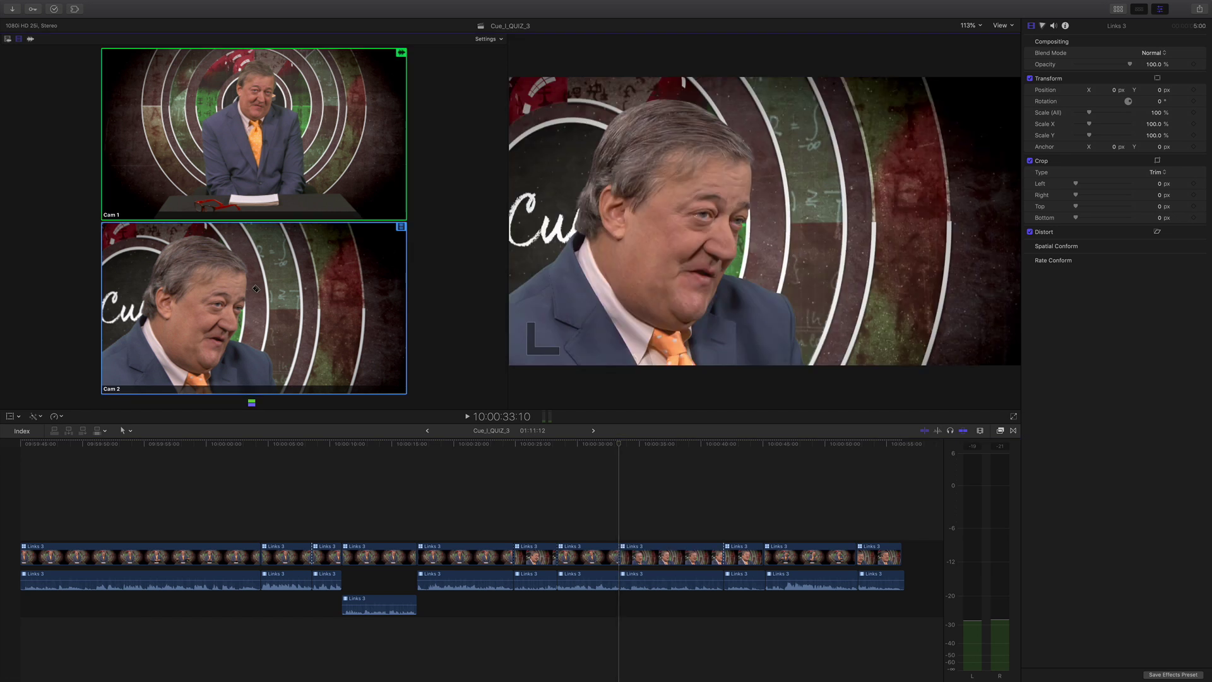
click(668, 445)
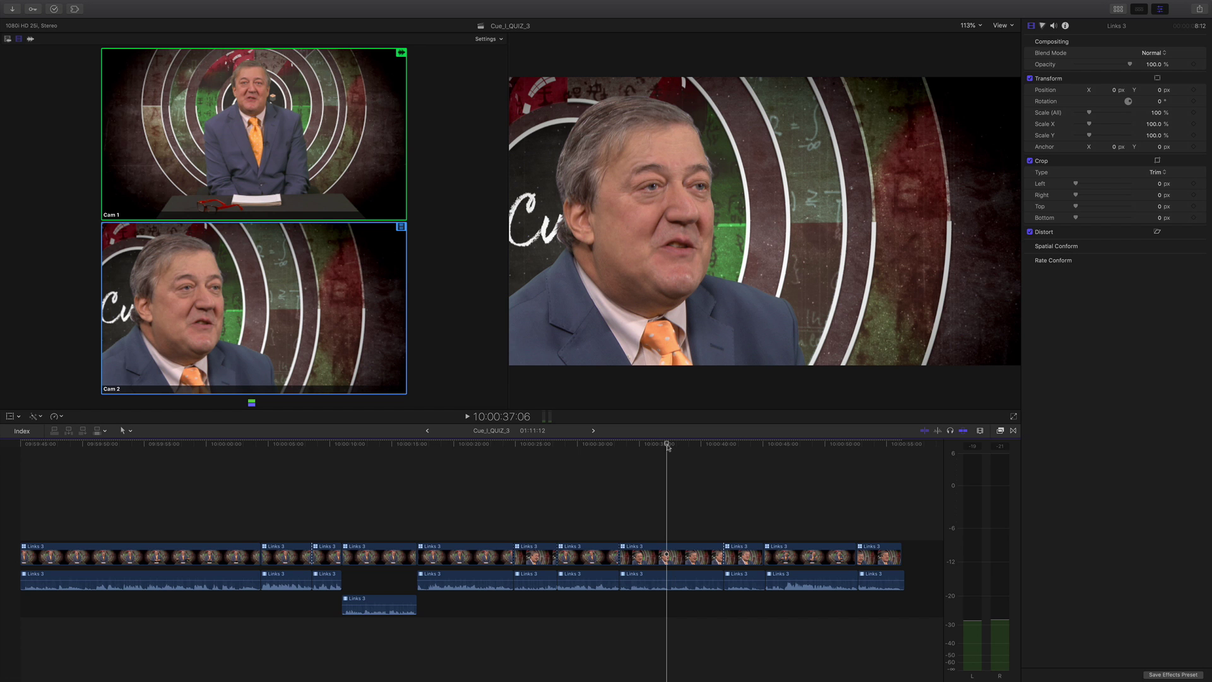
click(300, 152)
drag(676, 445, 645, 453)
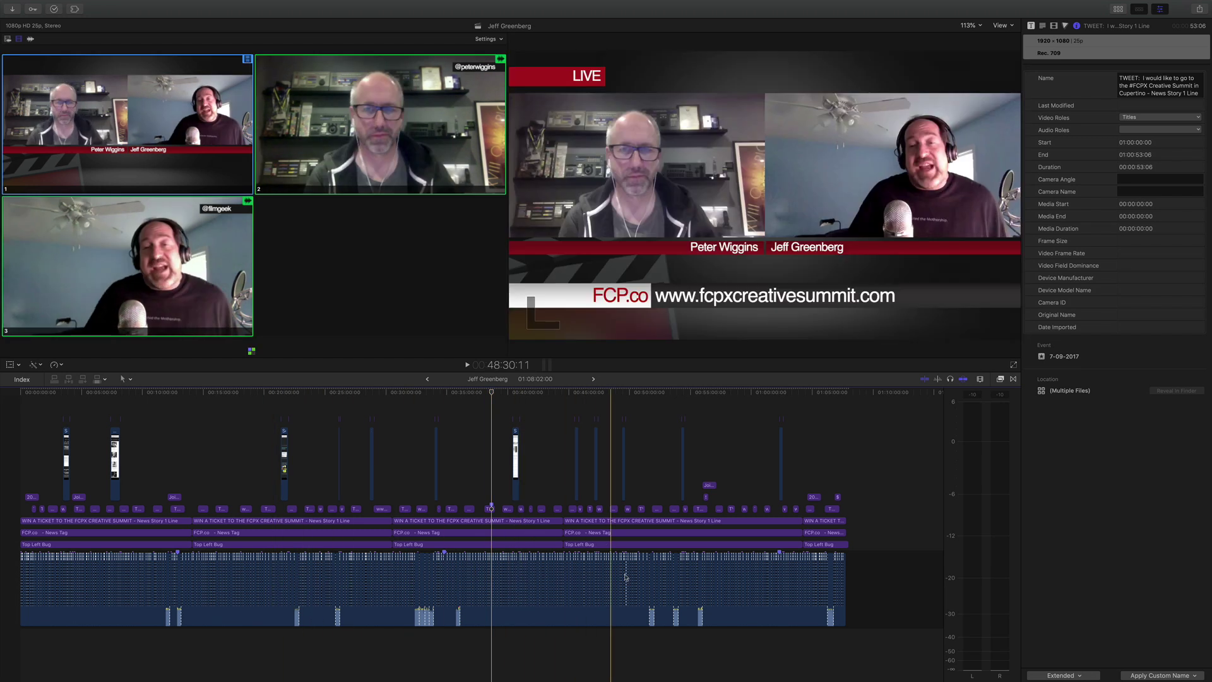
Open the interview project's multicam clip at 38:44:03 to examine its three angles around 6:35.
key(3)
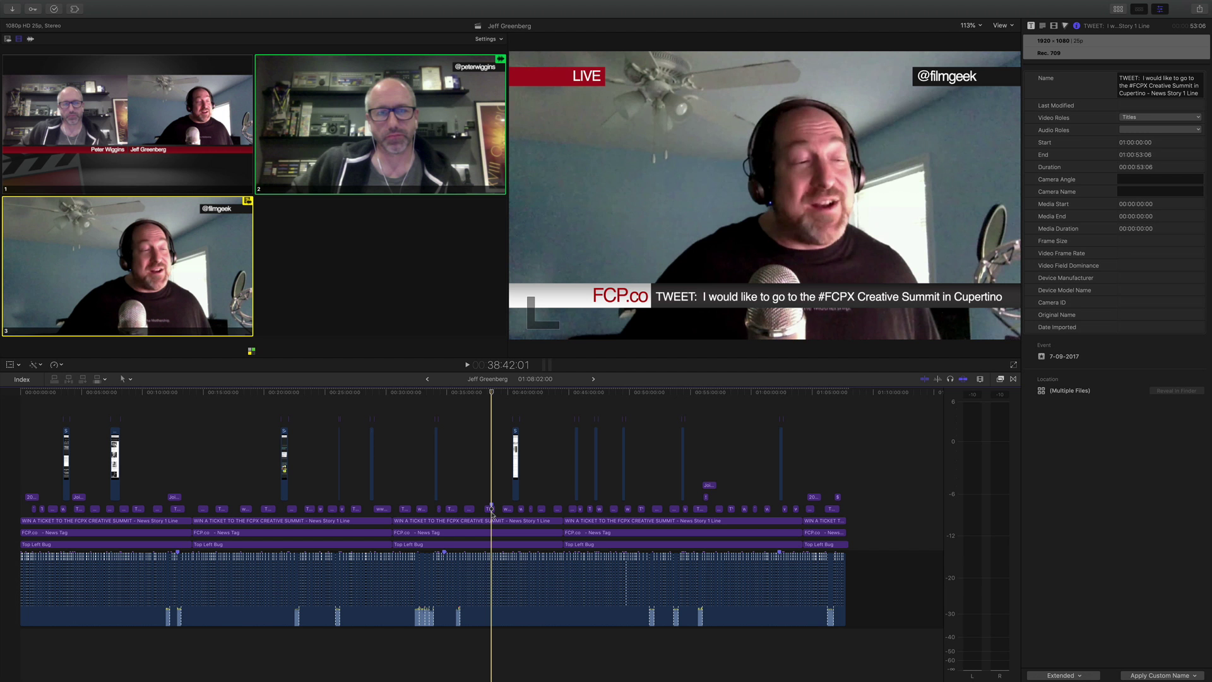
key(super+equal)
key(super+equal)
key(super+equal)
key(super+equal)
key(super+equal)
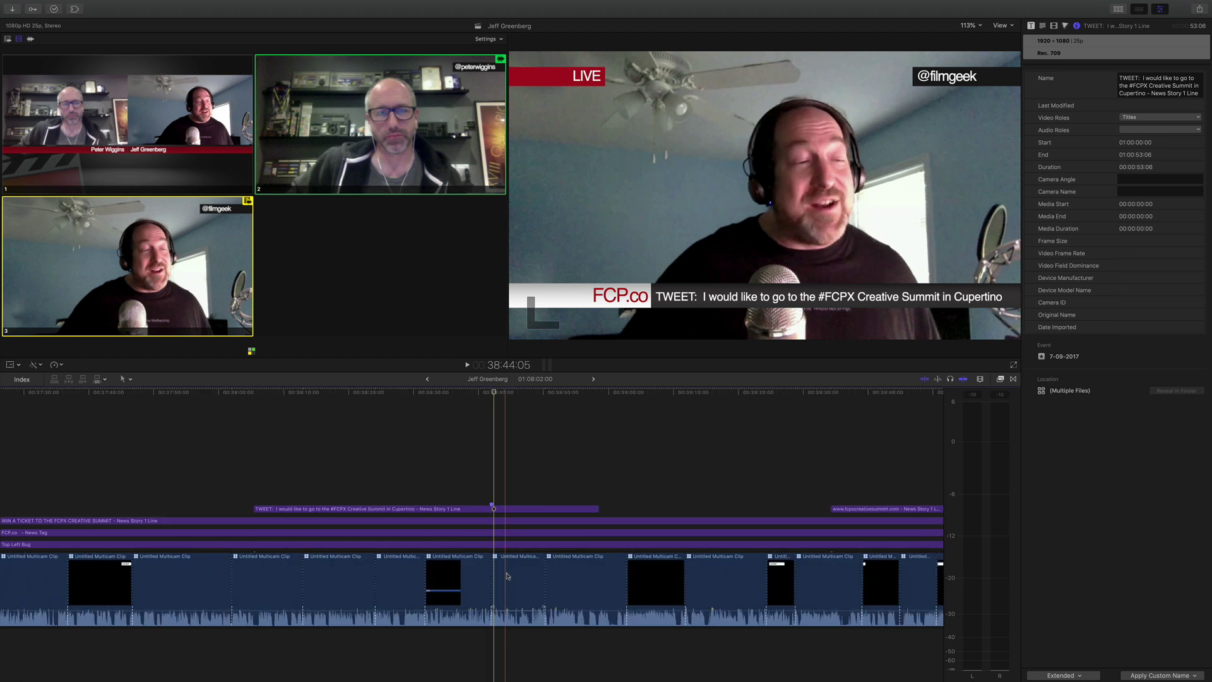
click(506, 576)
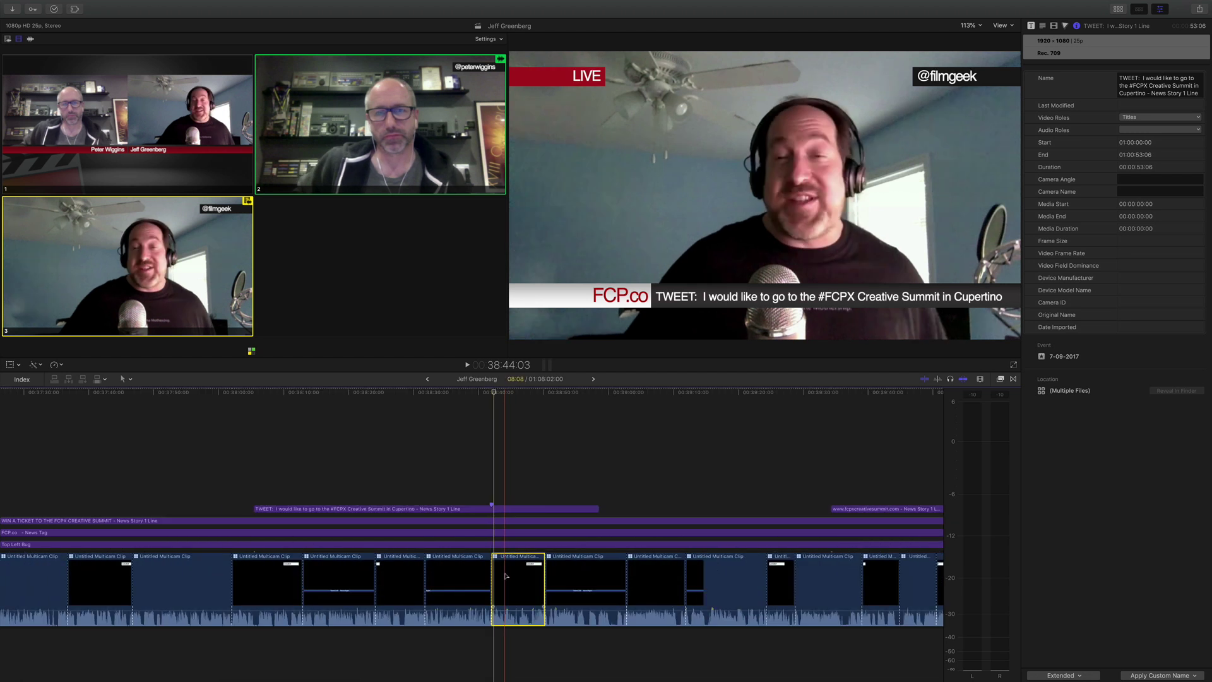
double_click(507, 576)
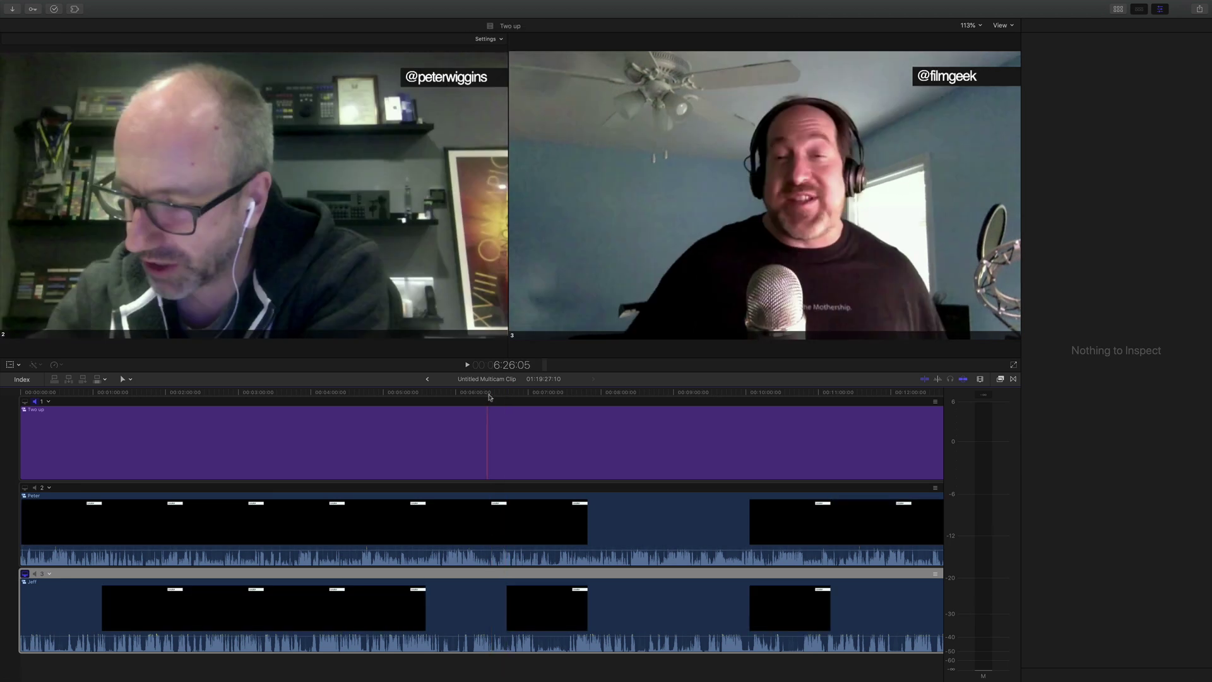
click(495, 397)
click(498, 398)
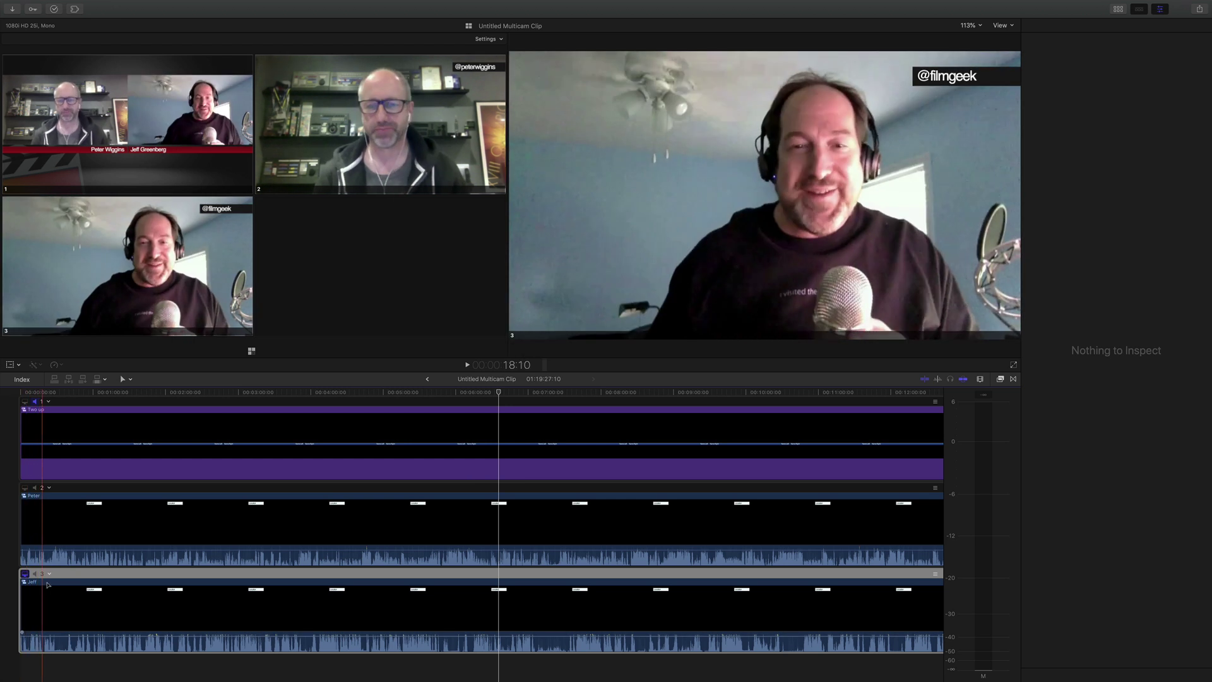
Open the compound clip used as angle 3 and examine its Top Right Locator title at 6:32:11.
click(134, 598)
right_click(134, 598)
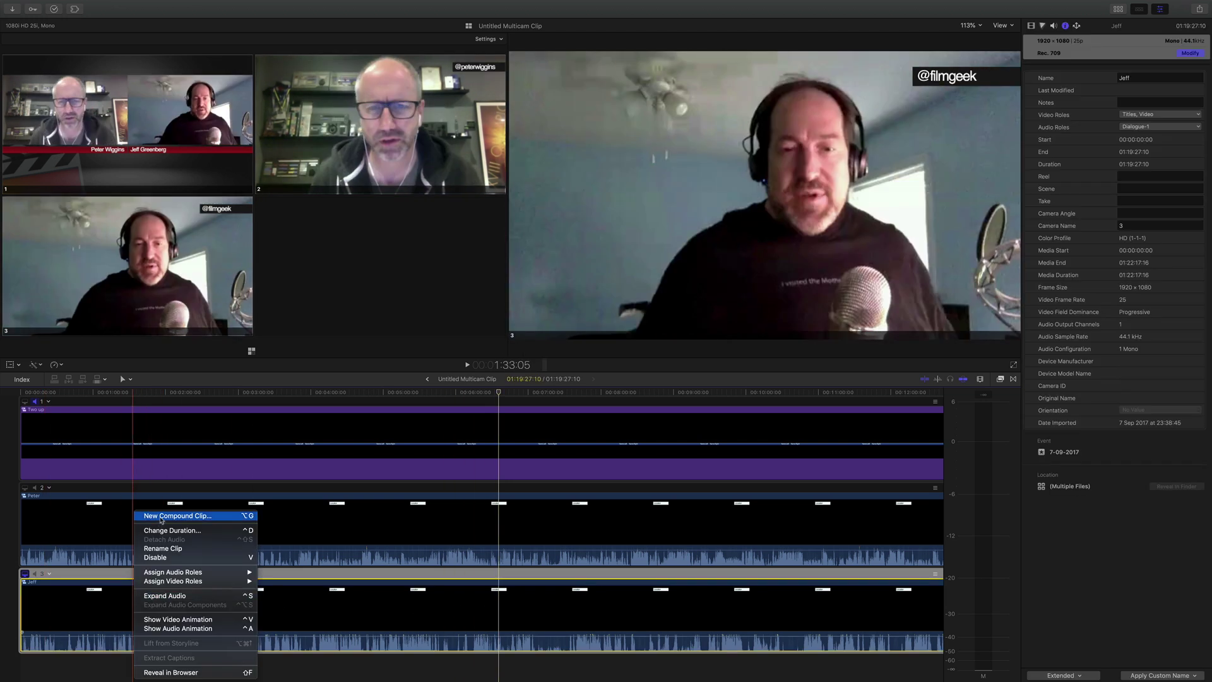
click(87, 610)
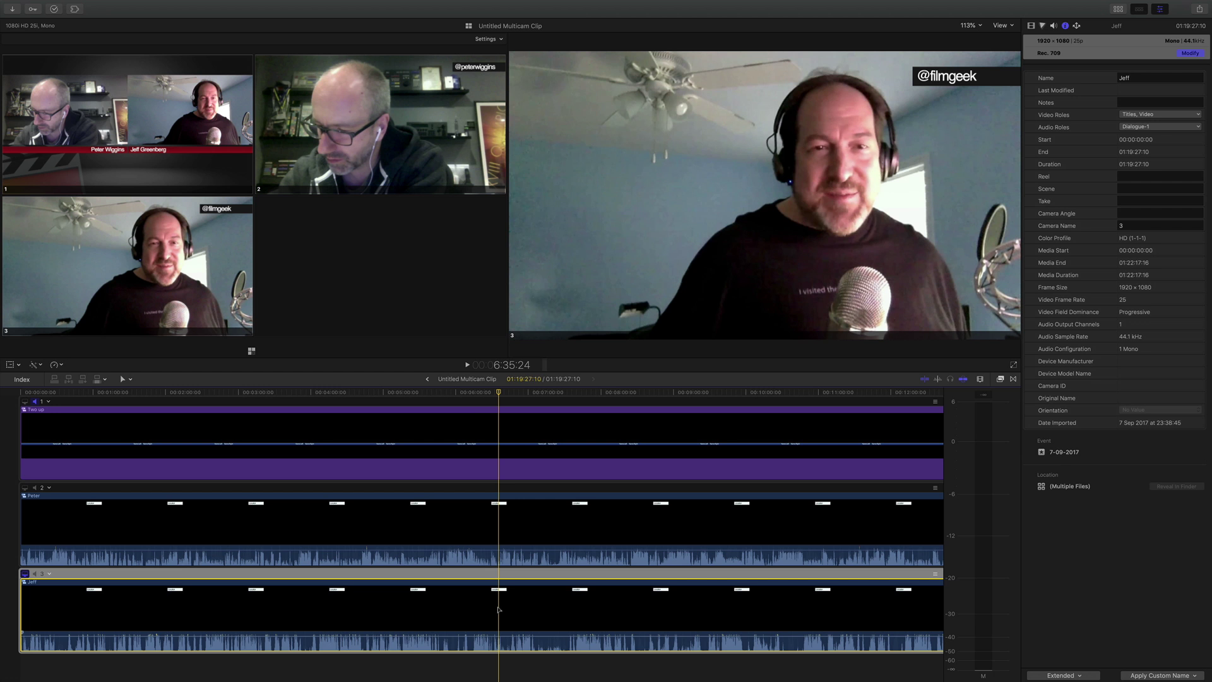
double_click(499, 610)
drag(457, 390, 493, 397)
key(space)
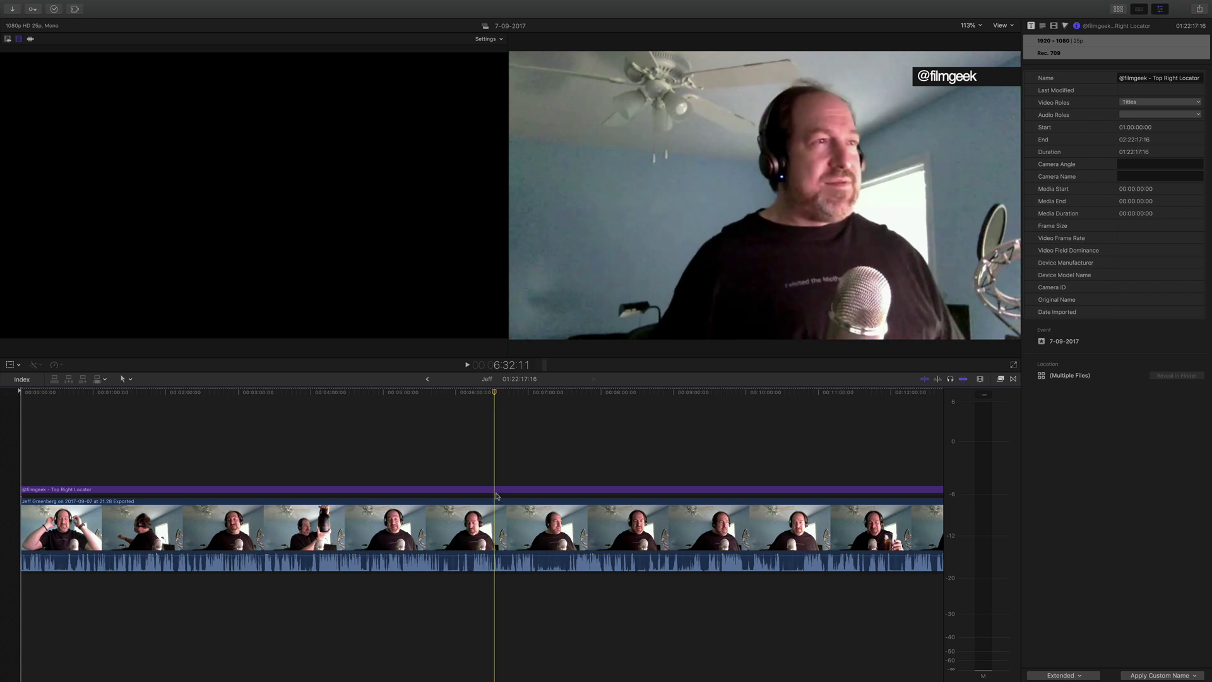
click(495, 492)
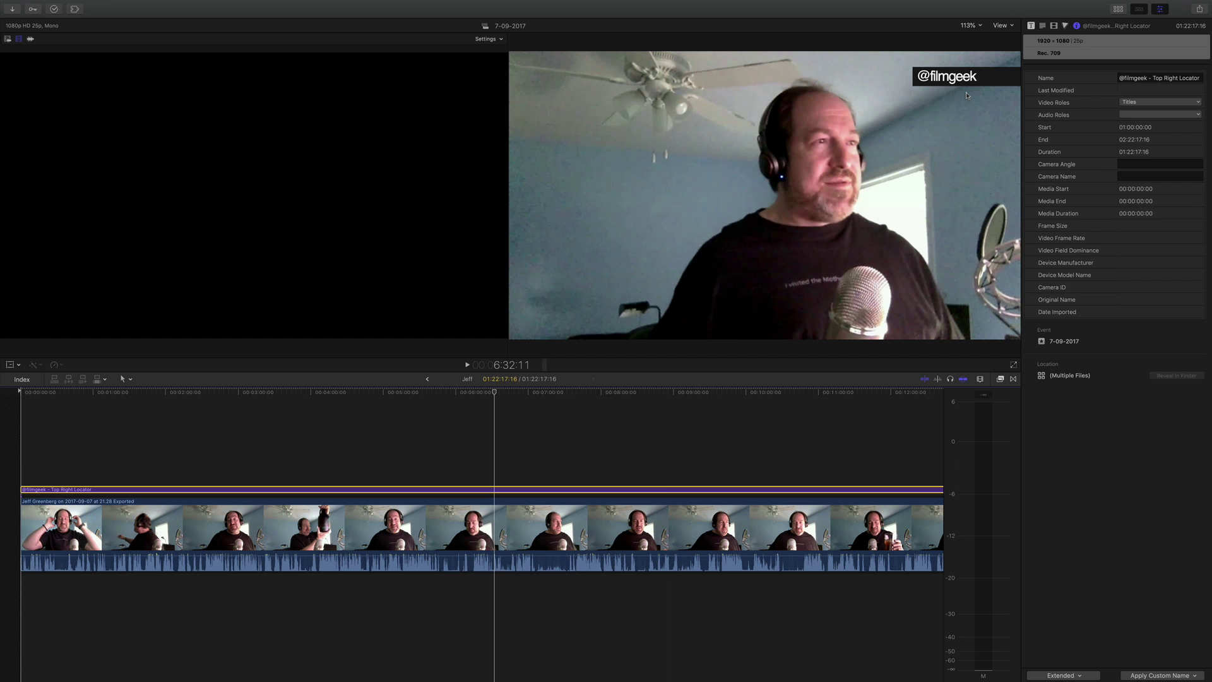
Return to the multicam clip and open angle 2's compound clip to examine its Top Right Locator title around 6:47.
click(429, 380)
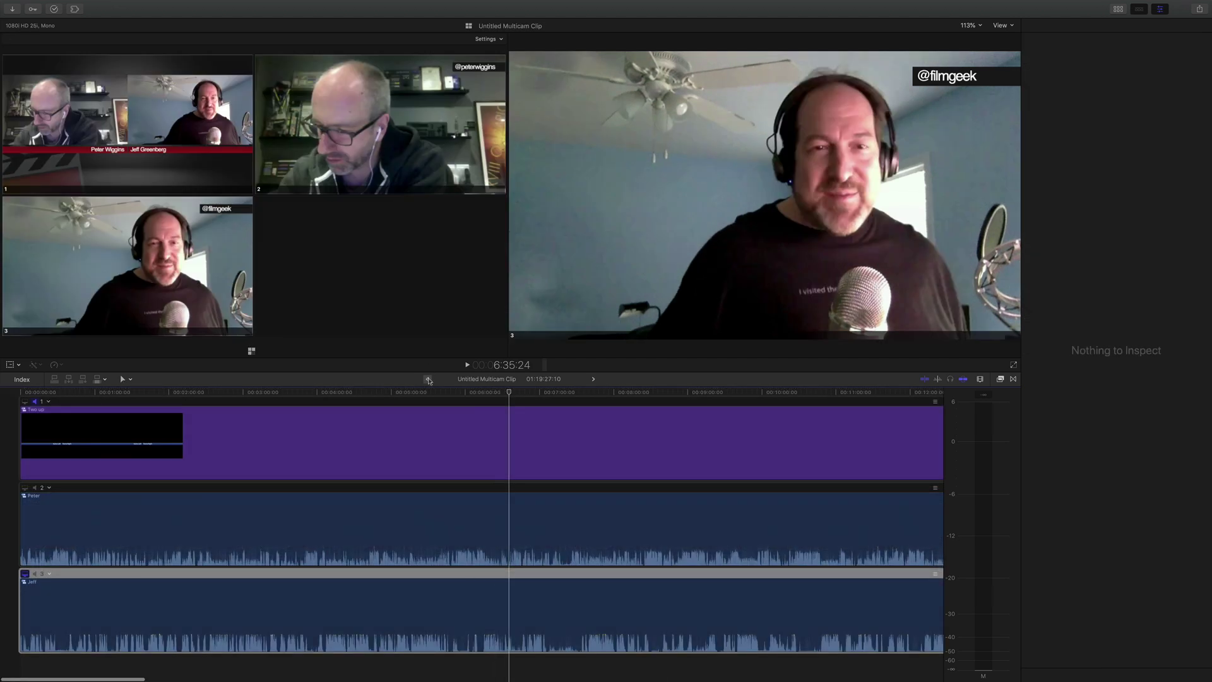
click(512, 513)
double_click(512, 513)
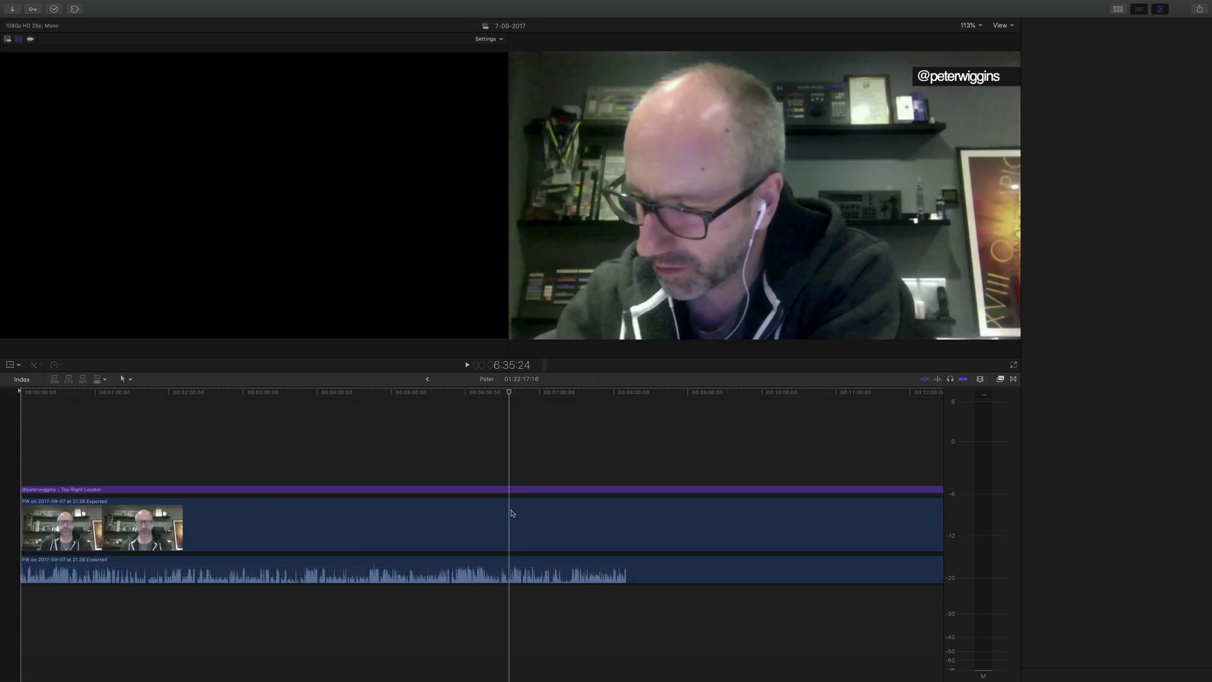
click(512, 394)
drag(512, 394, 523, 396)
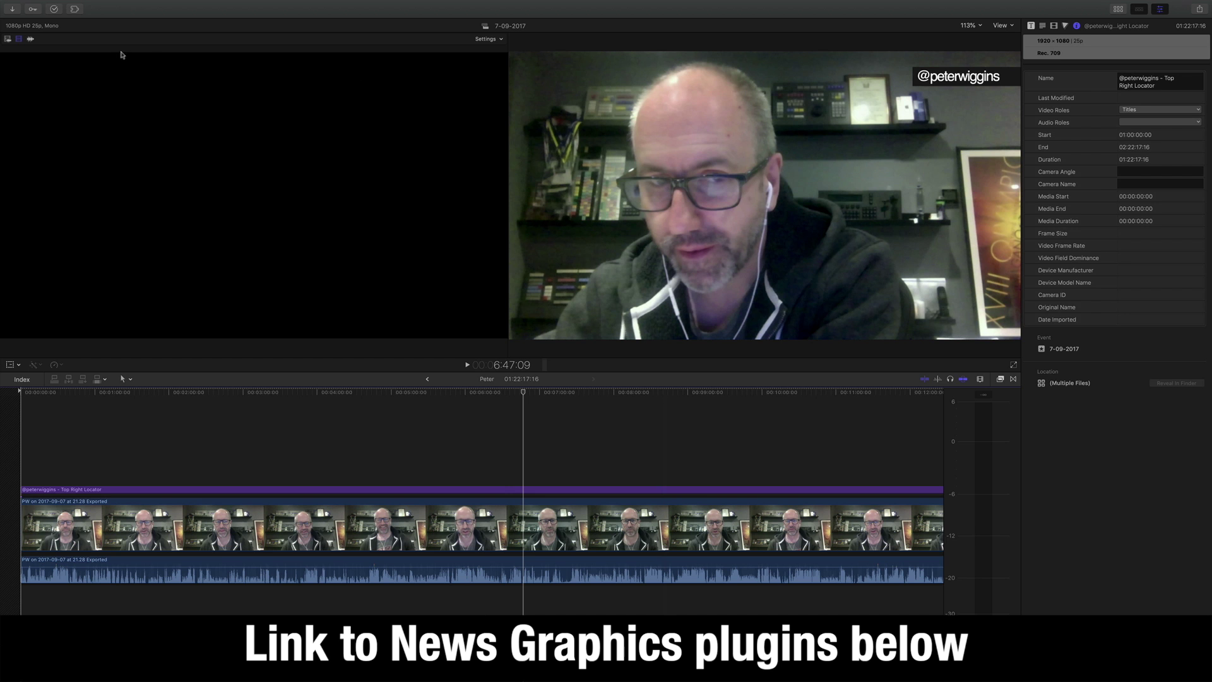
click(524, 394)
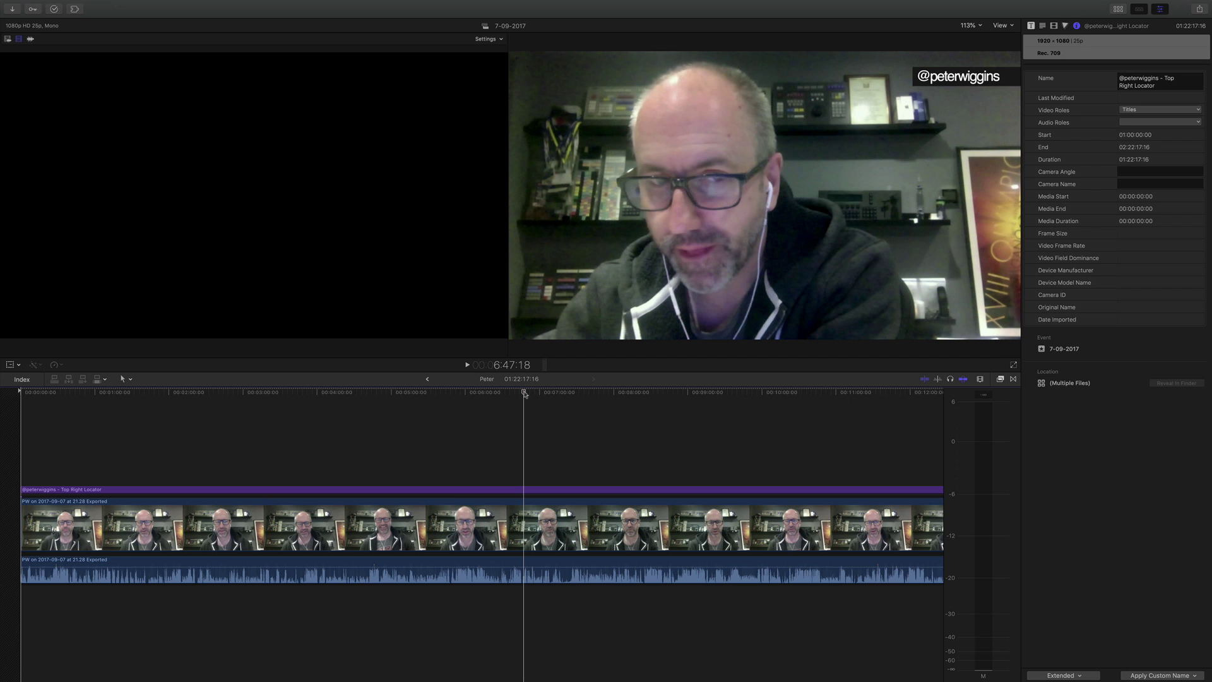
drag(524, 393, 521, 394)
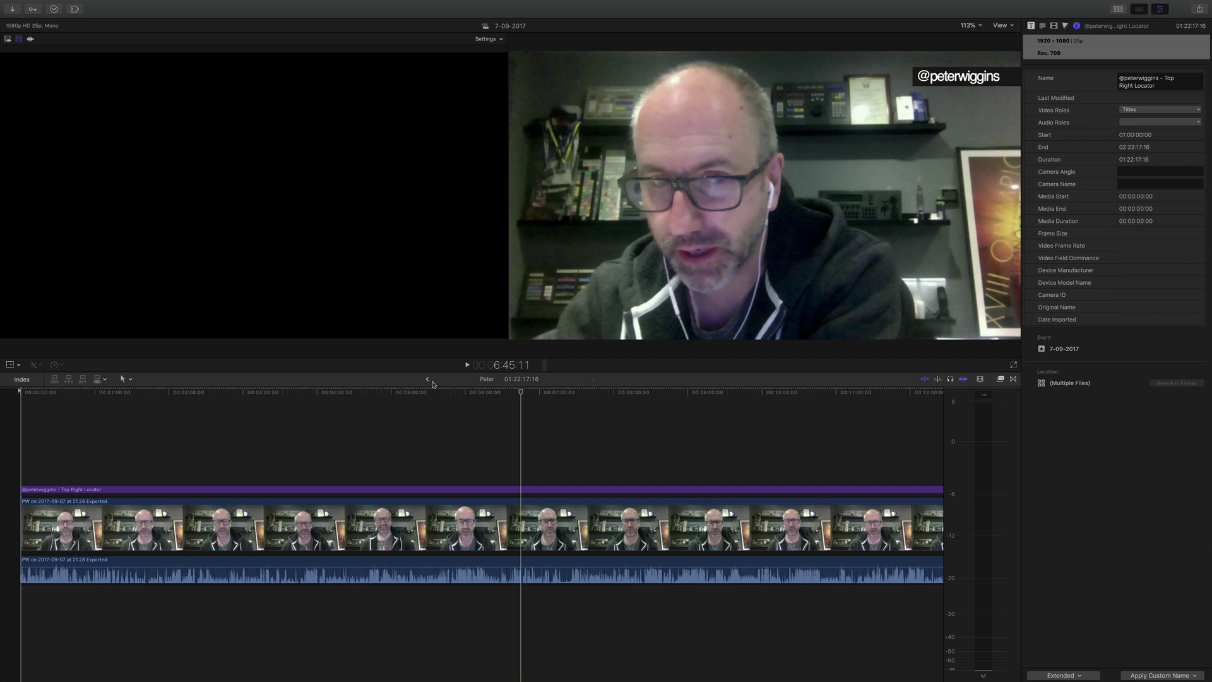
Go back to the multicam clip and open the Two up compound clip at 6:35:04 to examine all its layers.
click(428, 379)
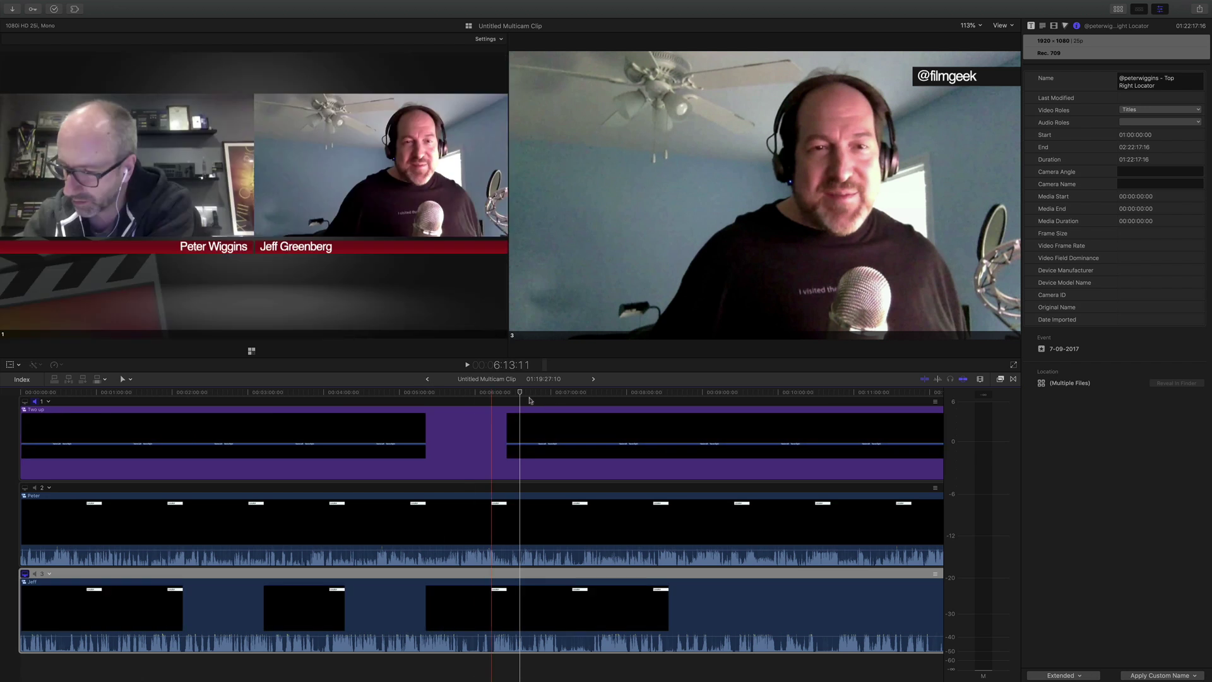
drag(520, 395, 520, 395)
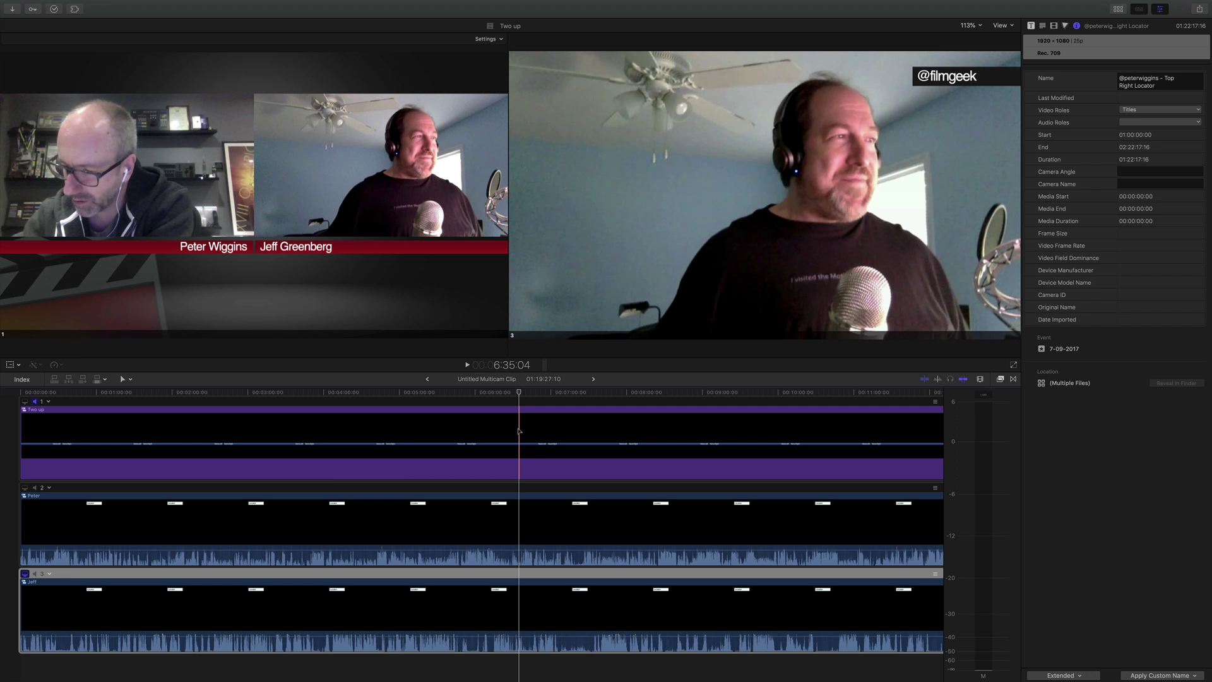
double_click(520, 430)
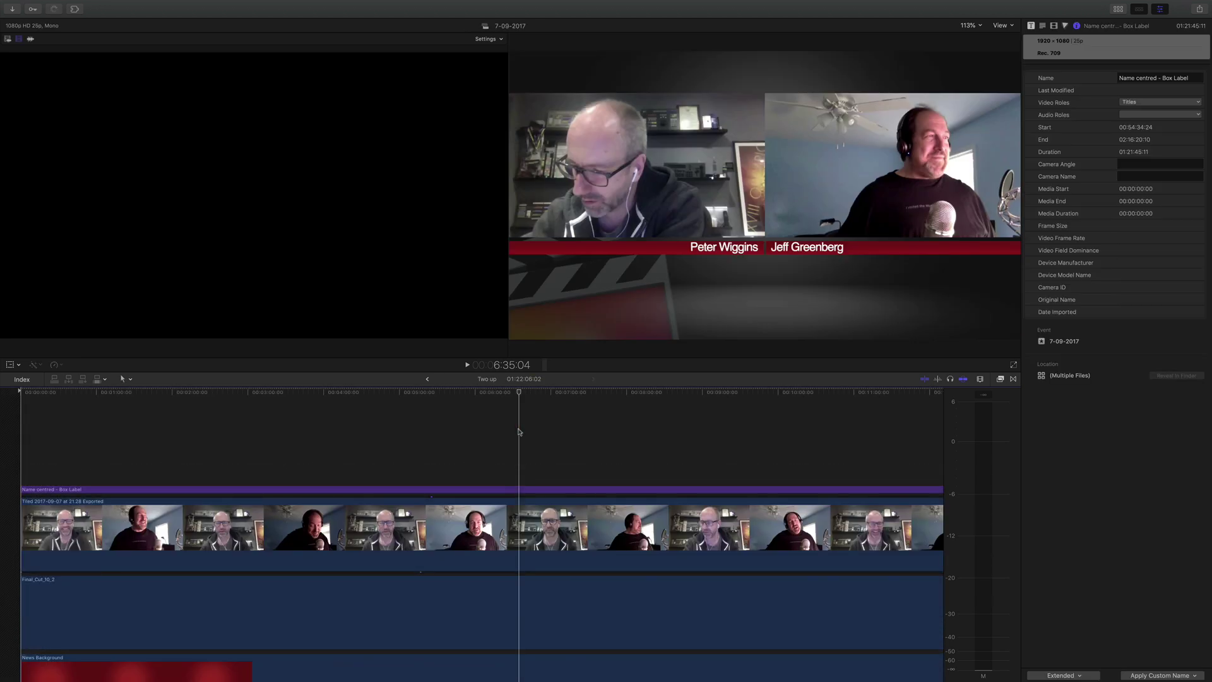
scroll(520, 421, down, 5)
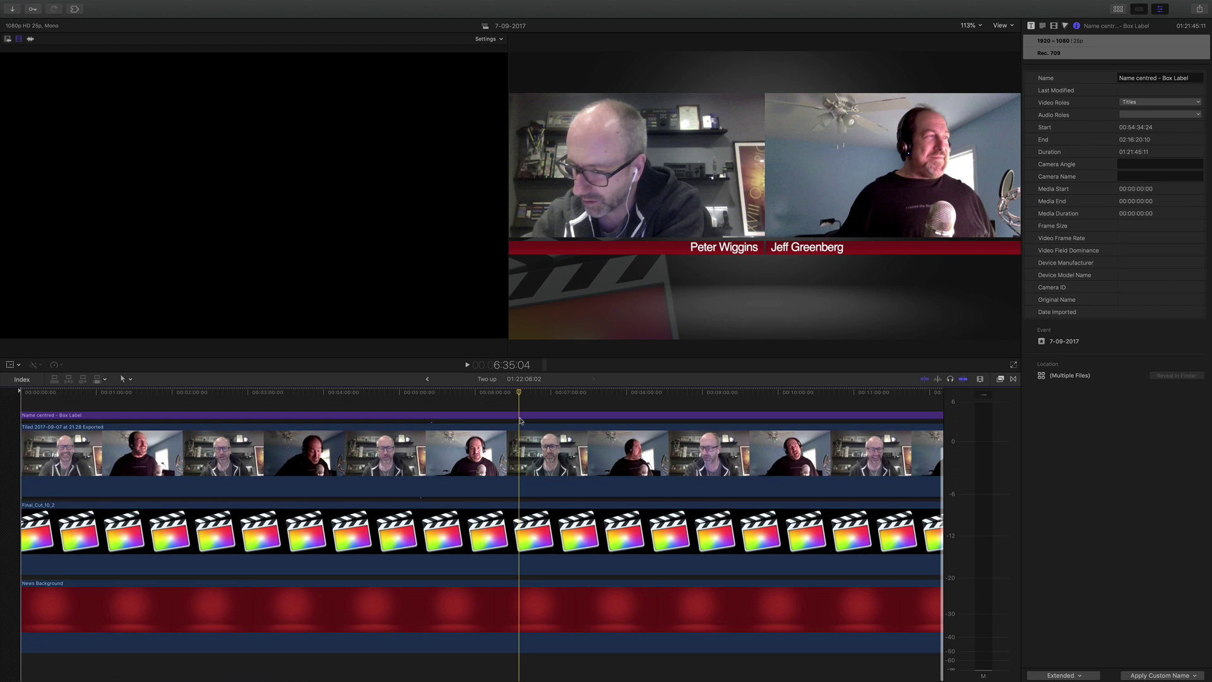
Disable the Box Label title, the tiled interview clip and the Final_Cut_10_2 layer in the Two up compound clip, leaving only News Background active.
drag(512, 407, 557, 551)
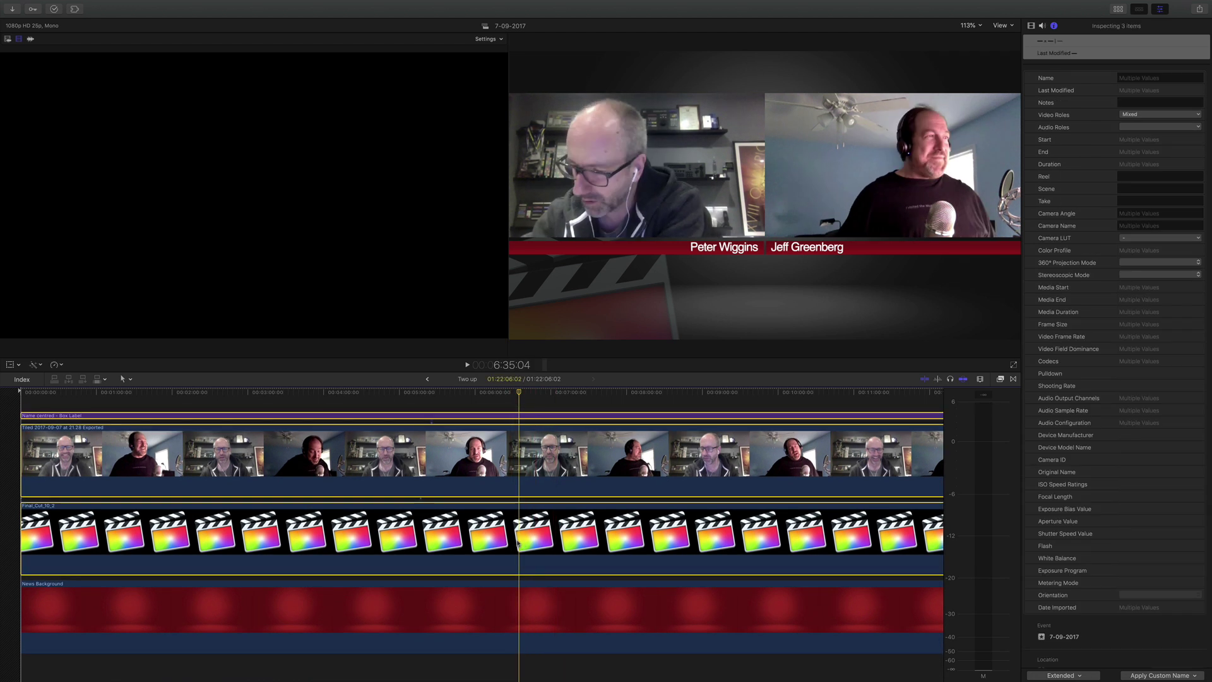
key(v)
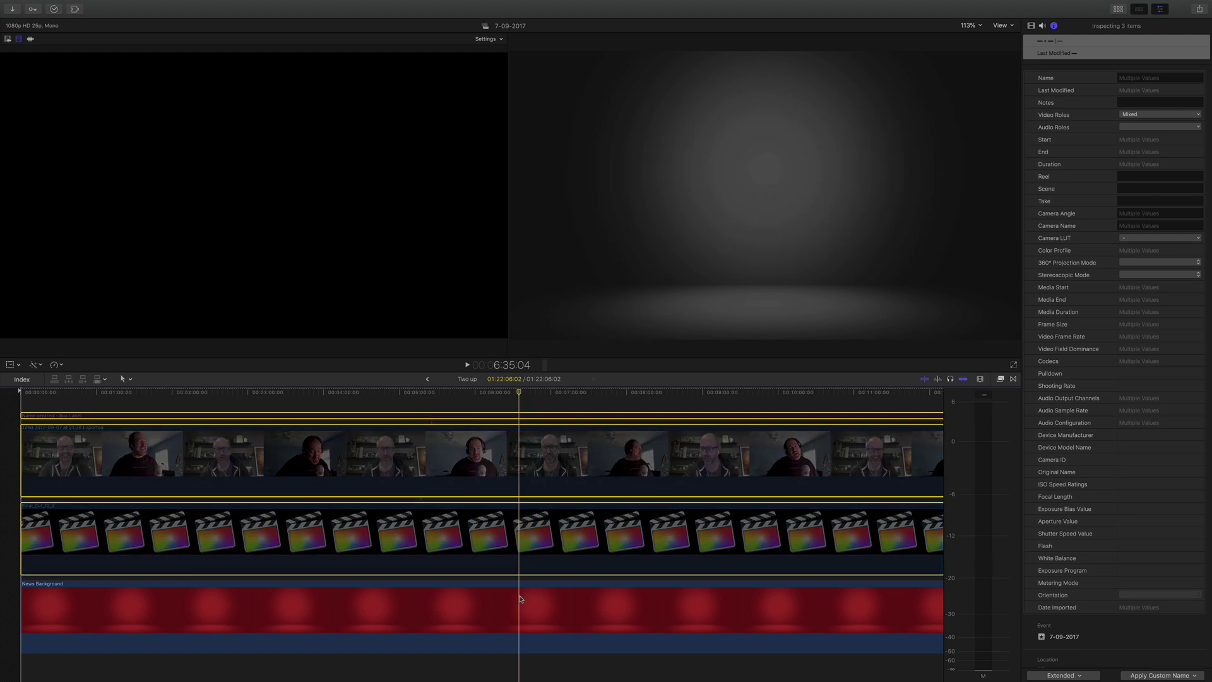
drag(522, 396, 497, 398)
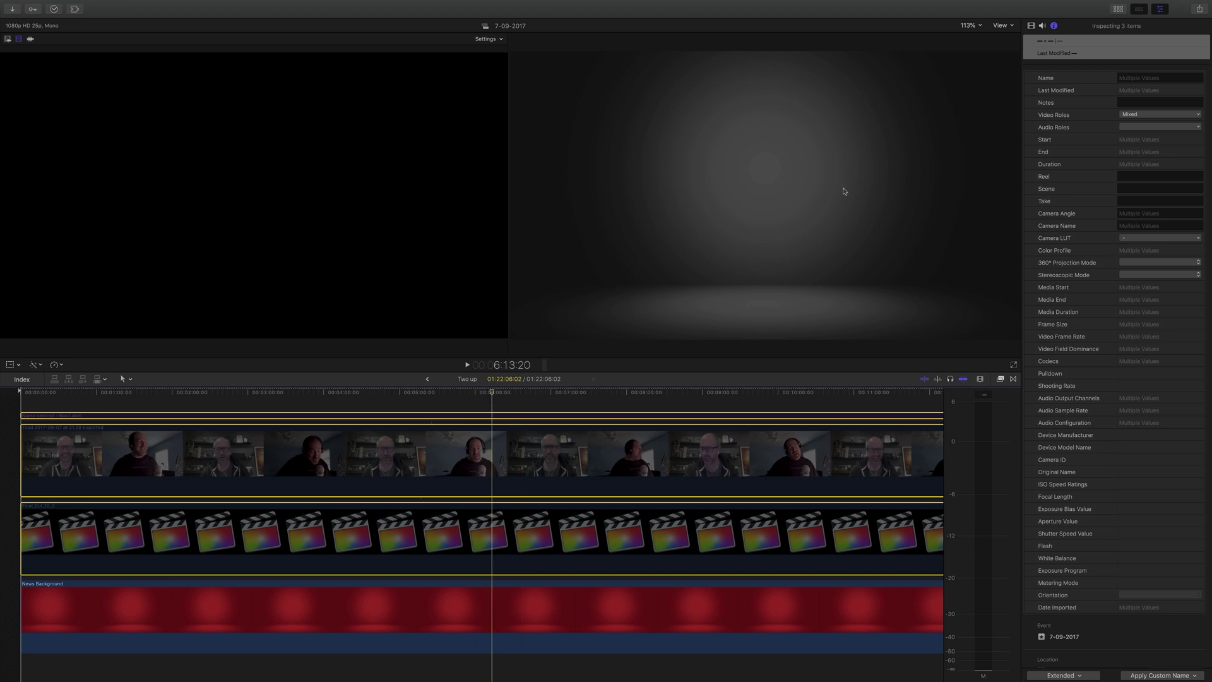
Examine the News Background generator's published parameters, including its Colour Scheme choices, around 6:15.
click(494, 596)
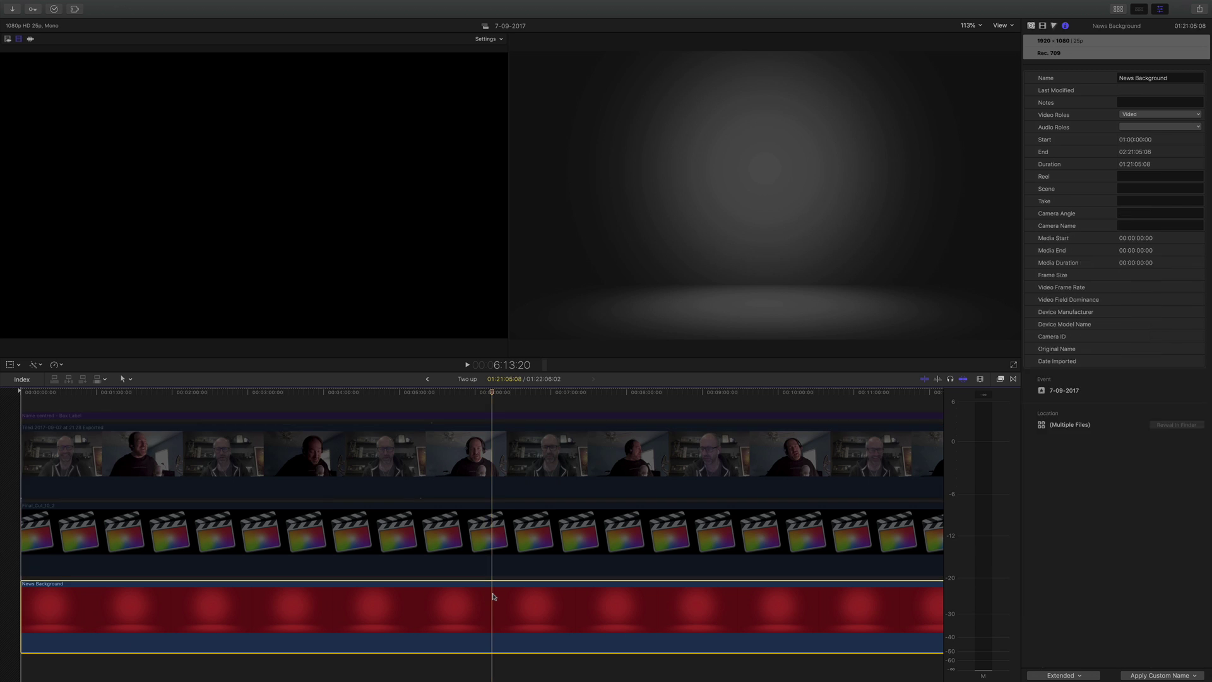
click(1031, 25)
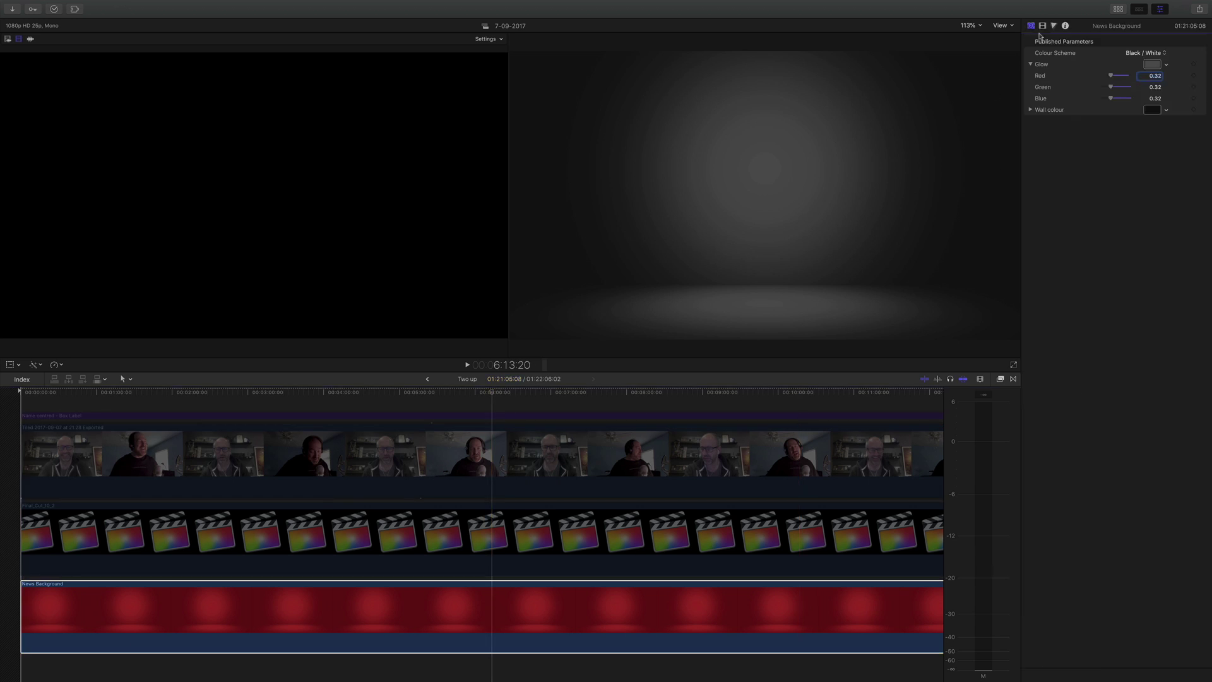
click(1163, 55)
click(1084, 55)
click(494, 393)
Re-enable the Final_Cut_10_2 layer, try its opacity at about 83%, and undo that opacity change.
click(506, 529)
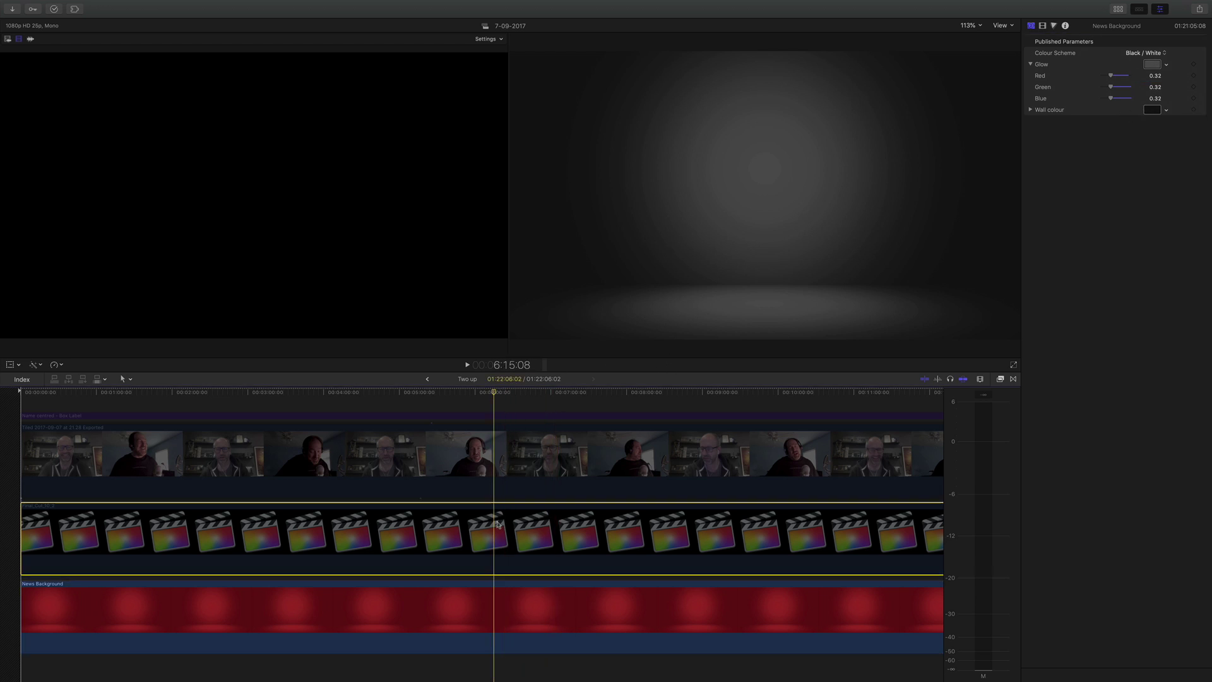
key(v)
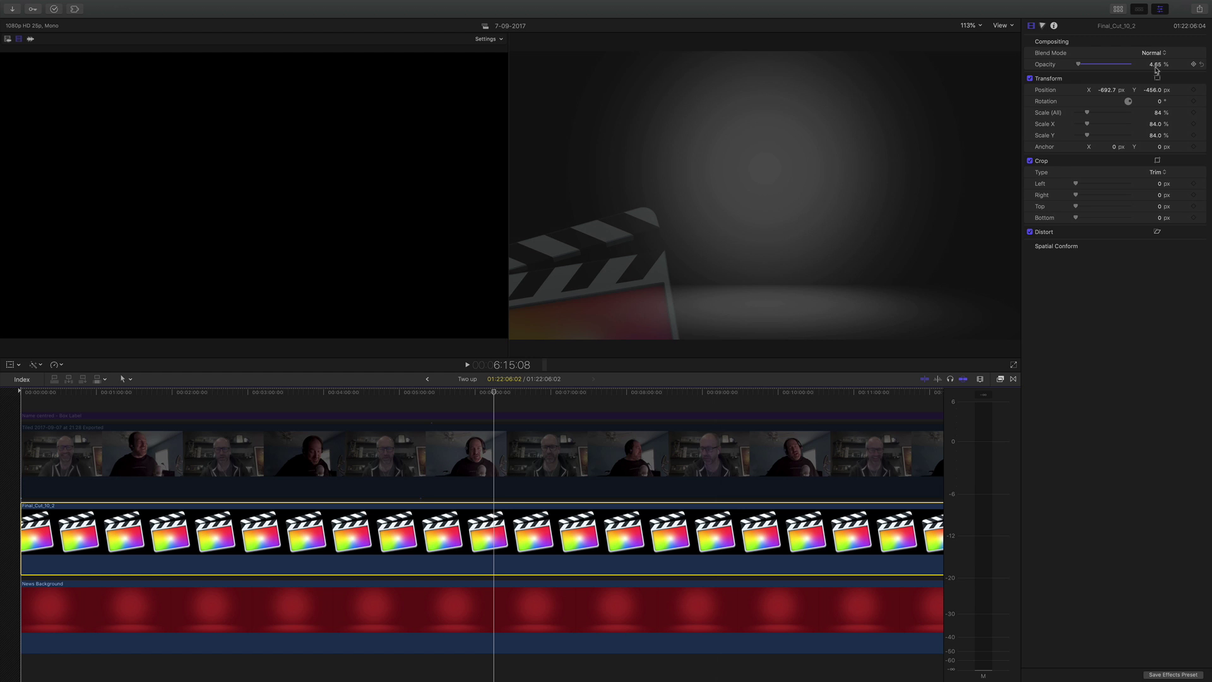
drag(1082, 65, 1124, 67)
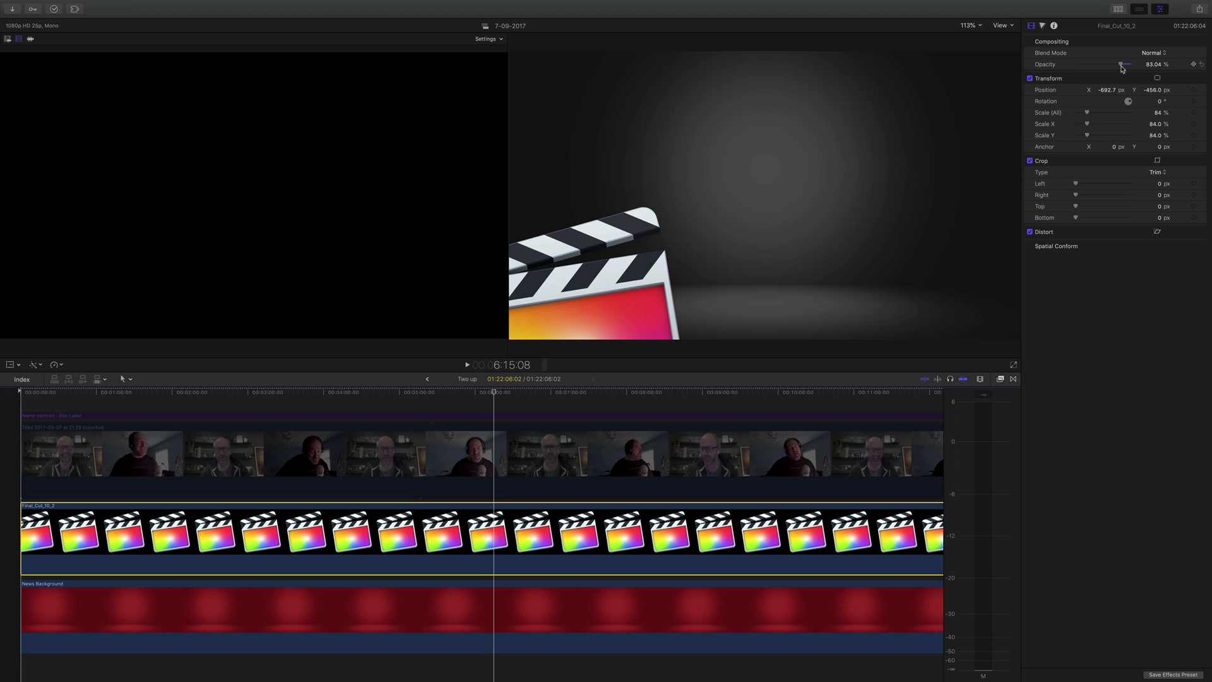
key(ctrl+z)
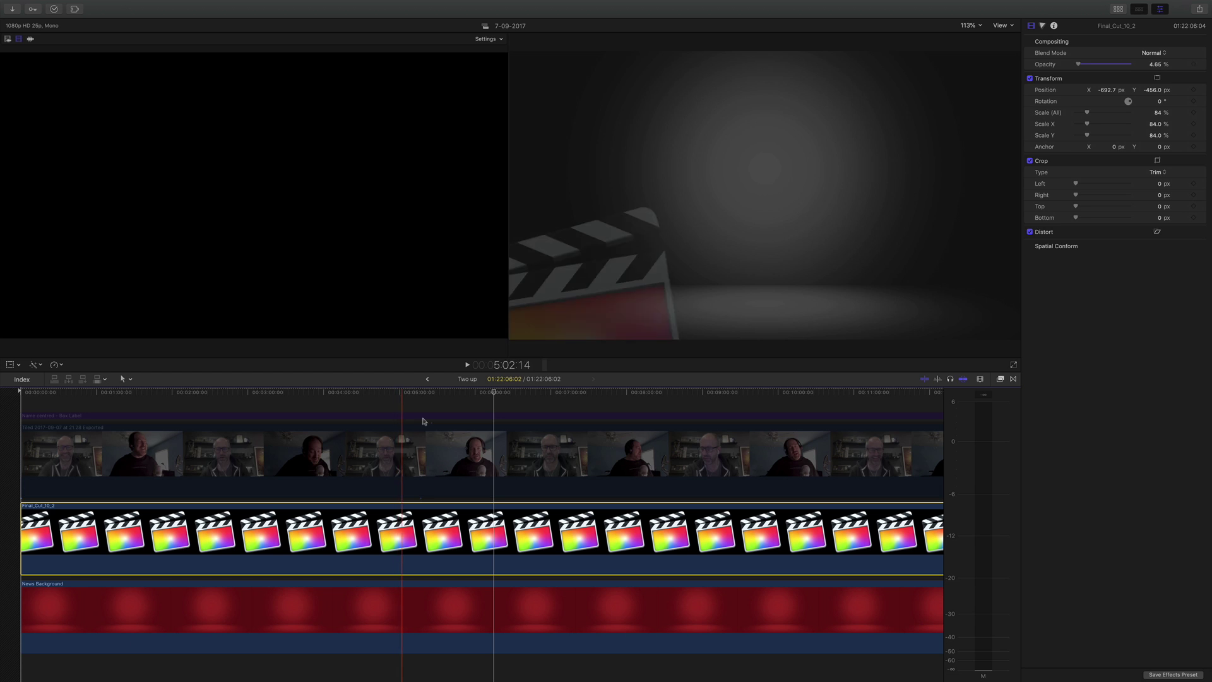
Re-enable the tiled interview clip and the Name centred - Box Label title, and check the full composite around 6:14.
click(495, 449)
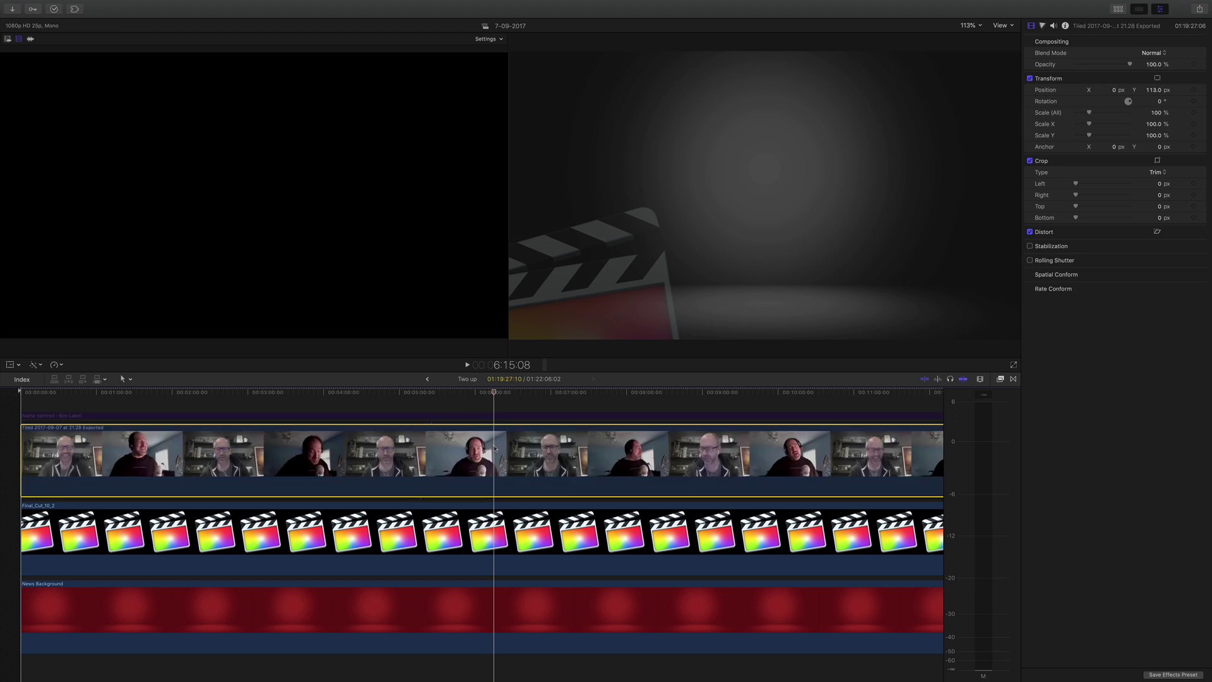
click(494, 393)
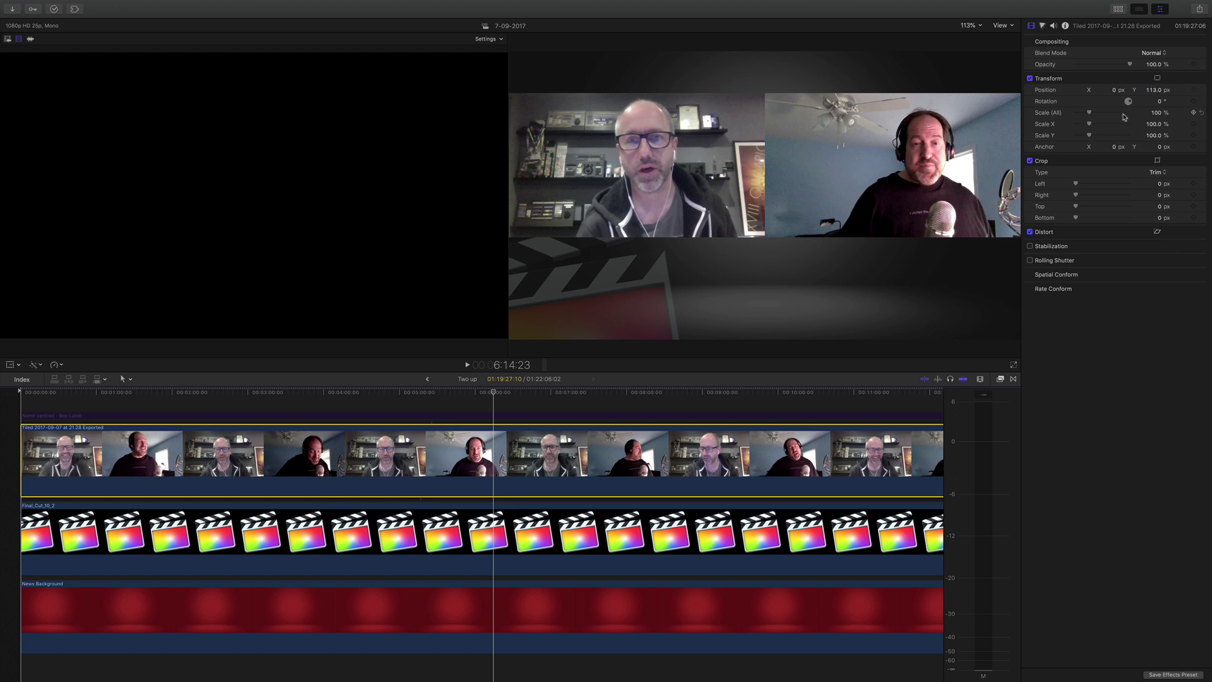
click(494, 416)
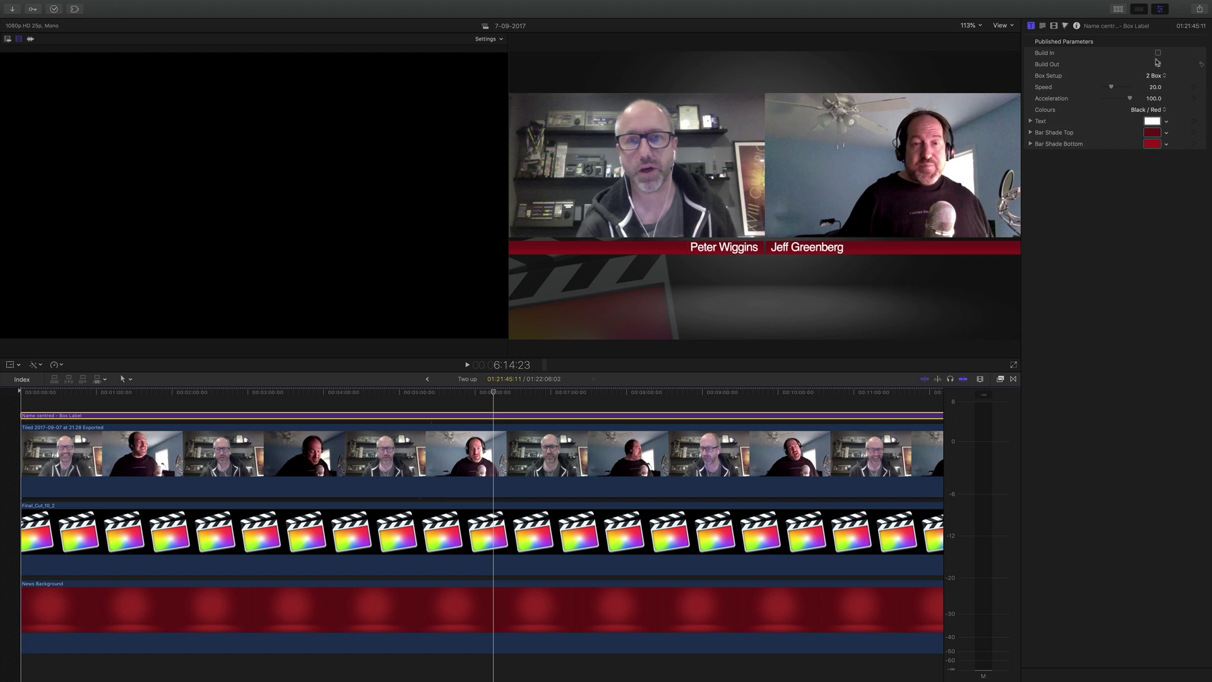
click(497, 392)
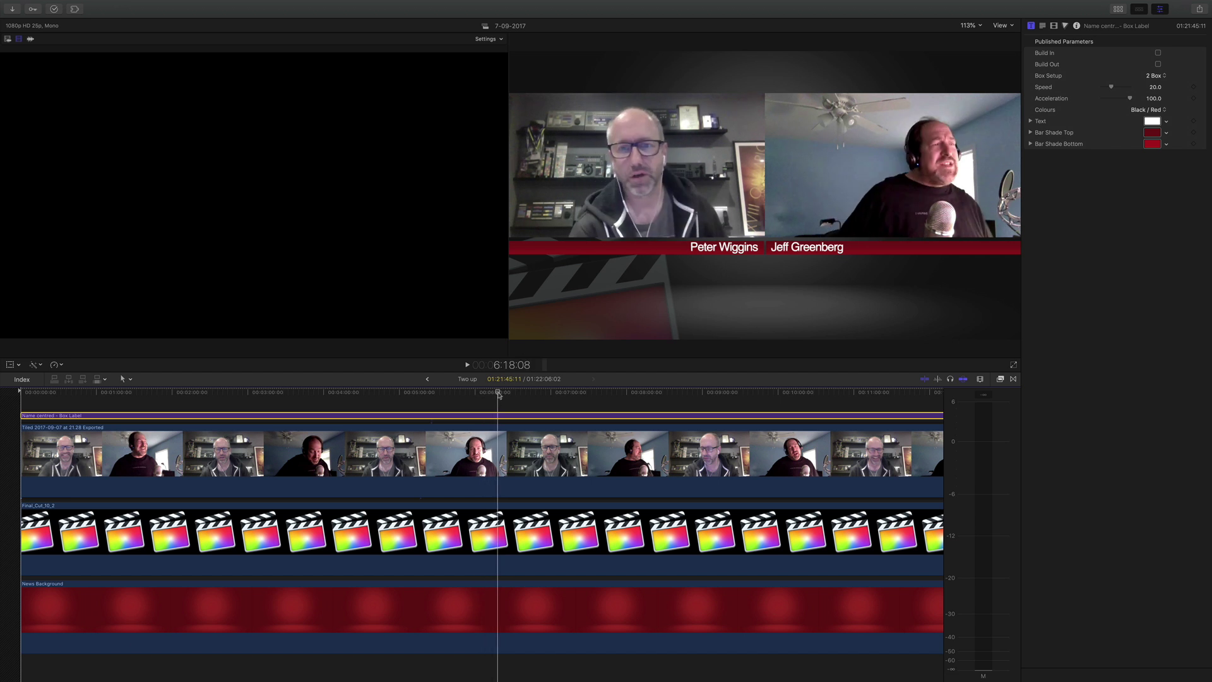
drag(498, 393, 493, 393)
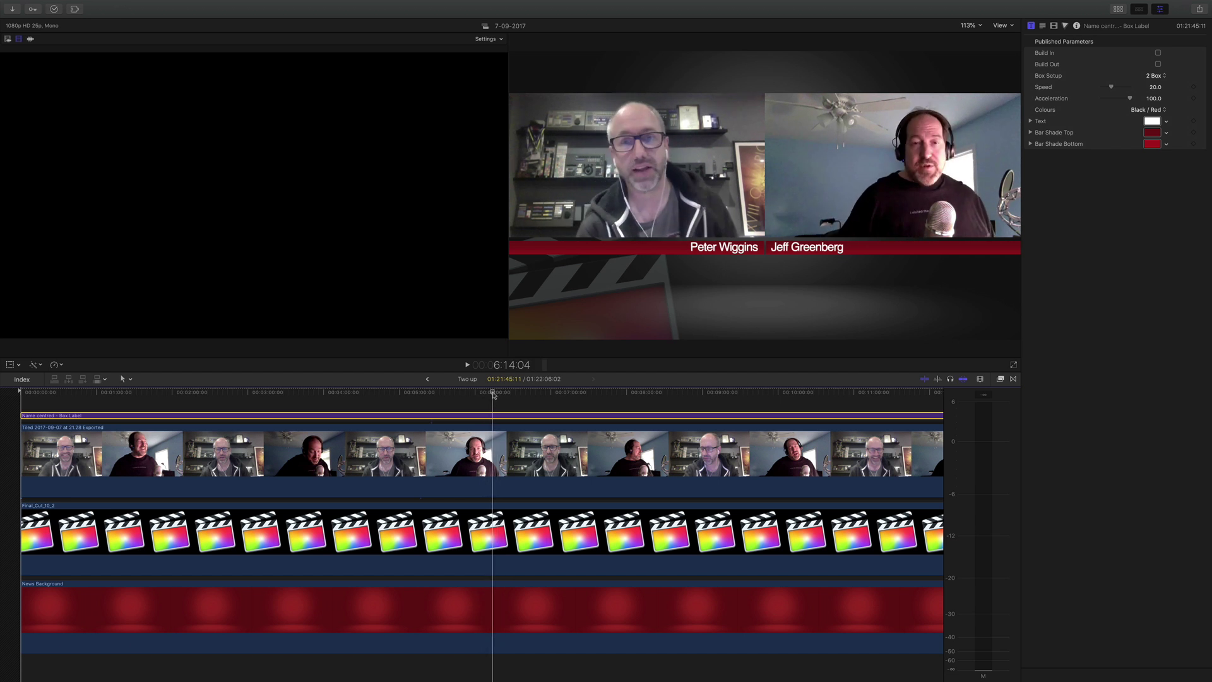
Return from the Two up compound clip to the multicam clip, check it around 6:24, and go back to the interview project's timeline.
click(428, 379)
drag(527, 396, 516, 396)
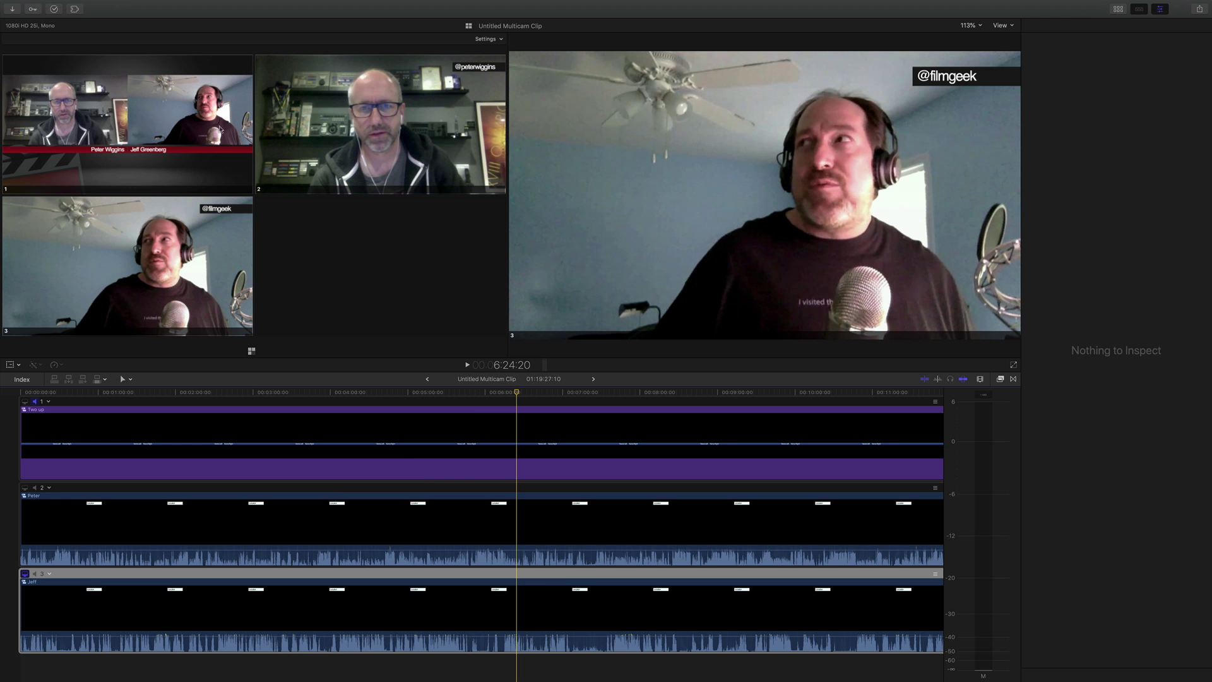
click(429, 379)
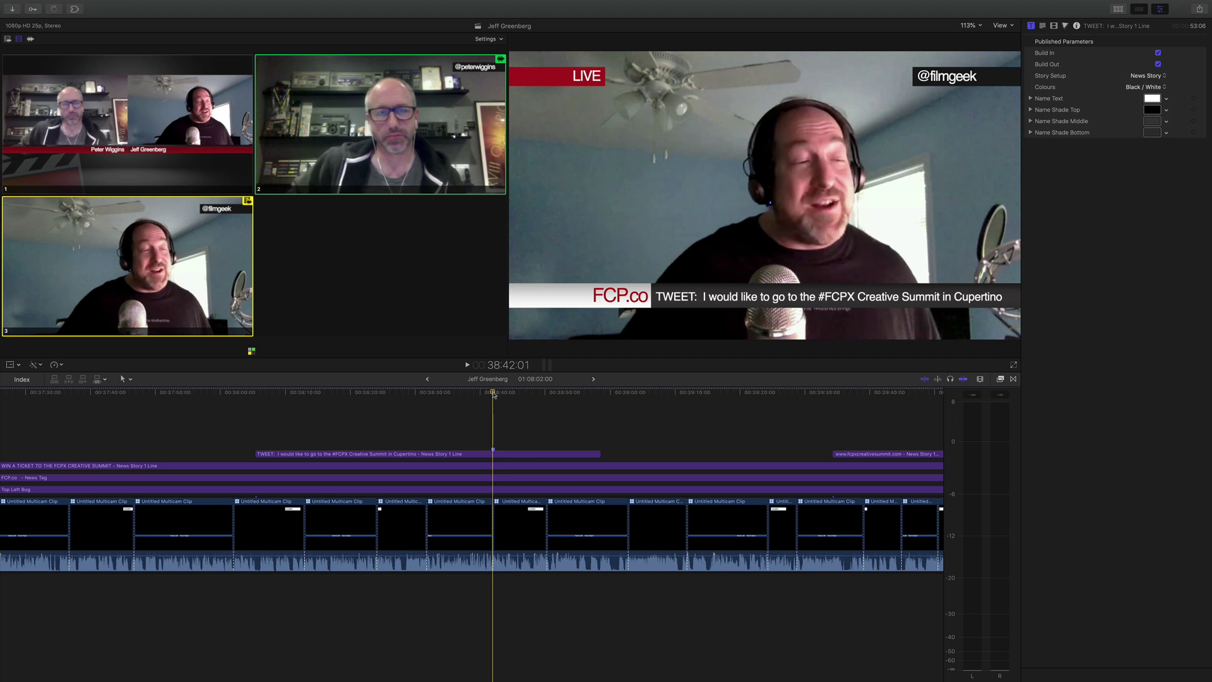
Play the interview project from 38:42:01 to 38:52:03 to examine the cut from angle 3 to the two-up angle 1.
key(space)
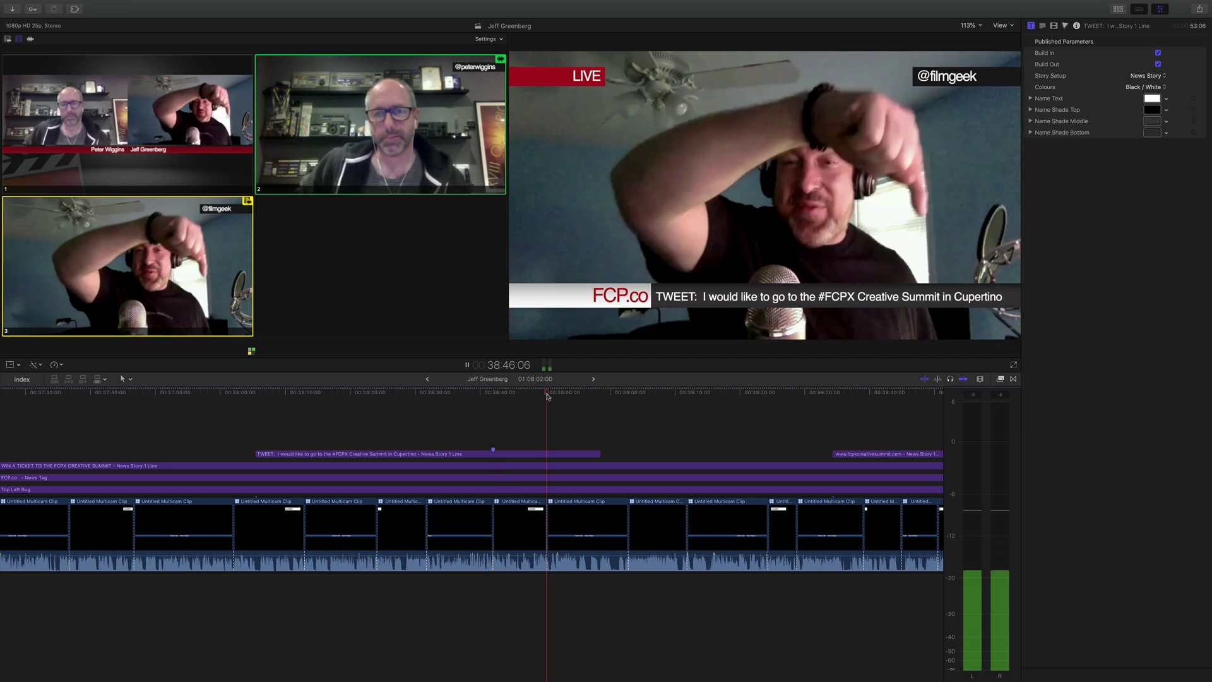
key(1)
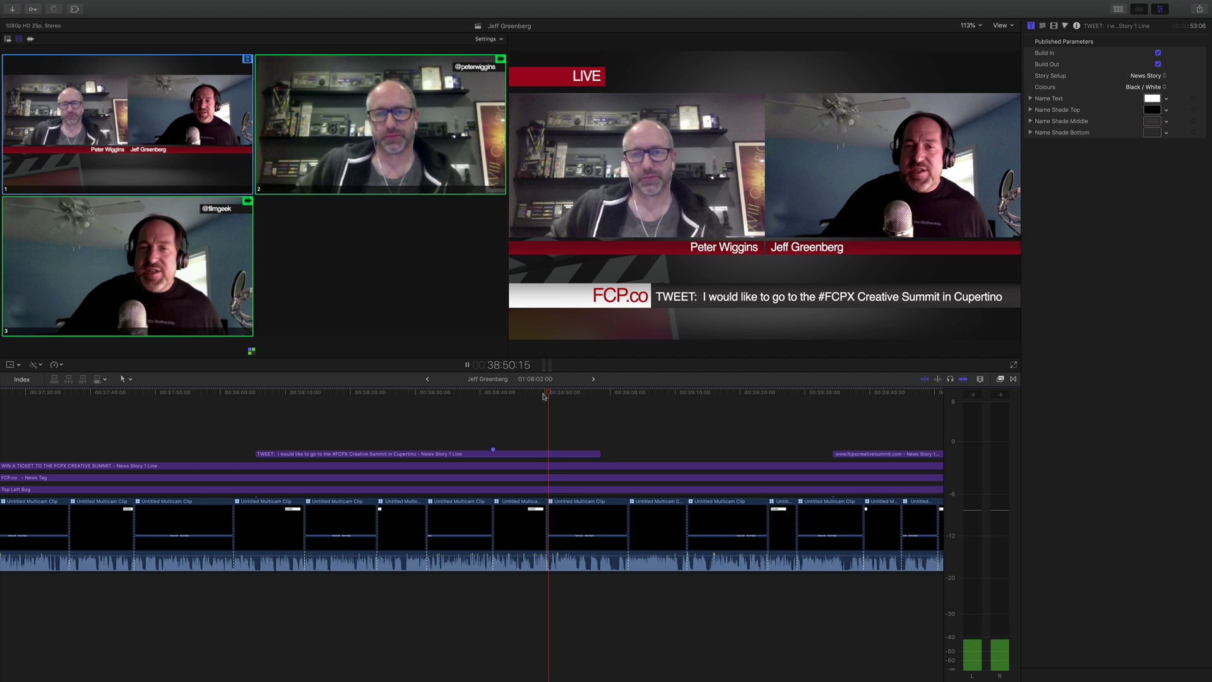
key(3)
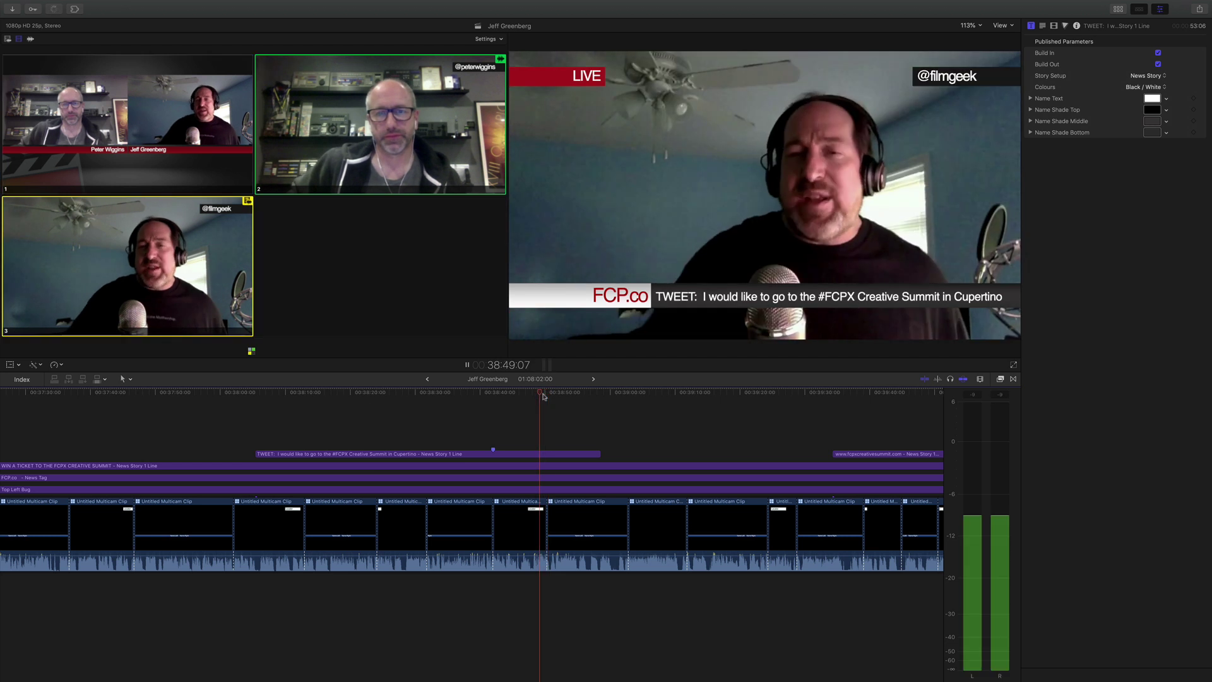
key(1)
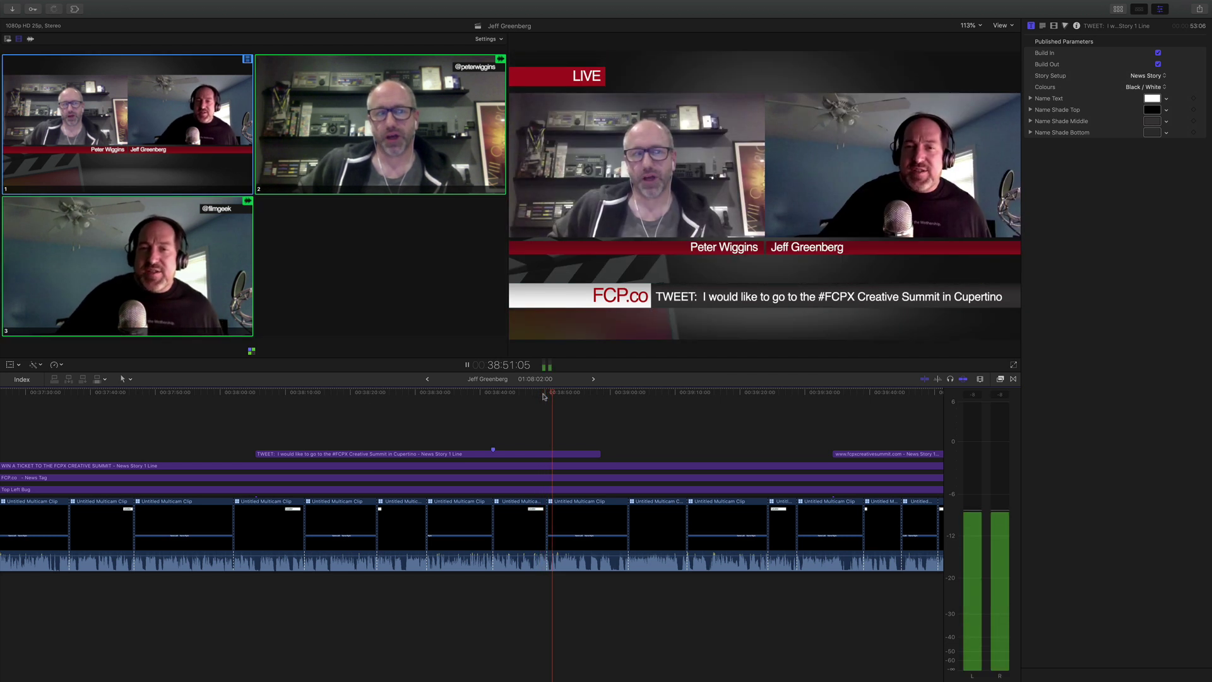
key(space)
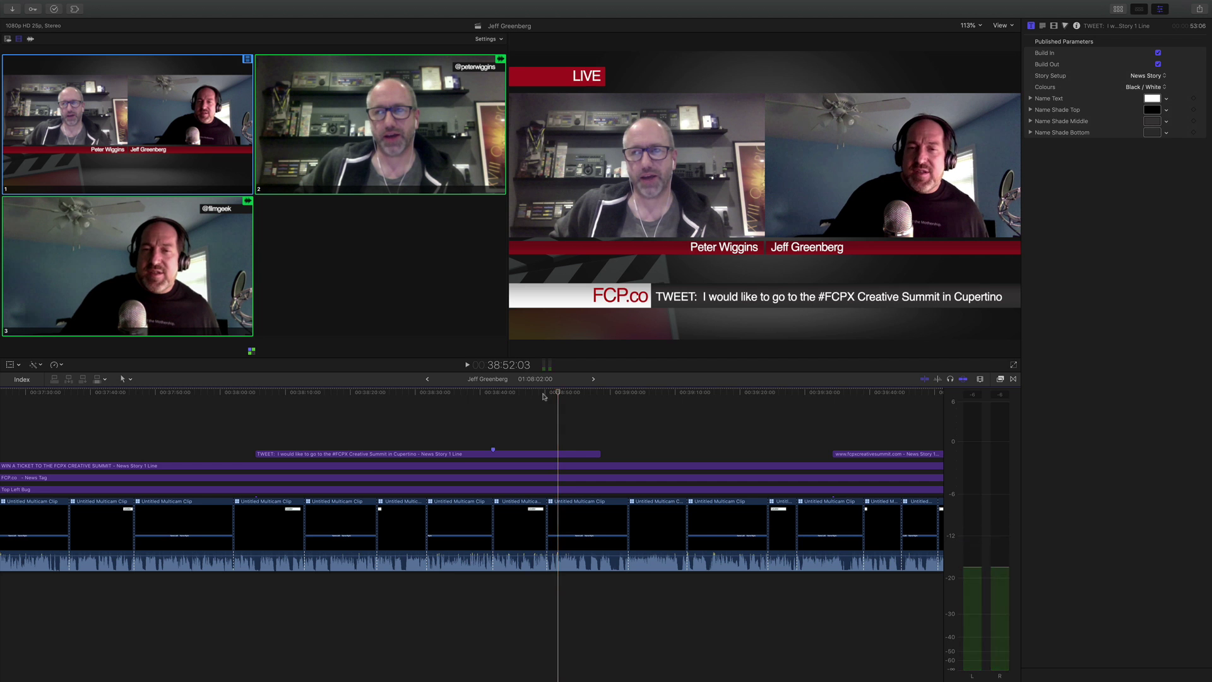
Toggle the Top Left Bug, FCP.co News Tag and WIN A TICKET titles off and back on at 38:52:03, one at a time.
click(558, 490)
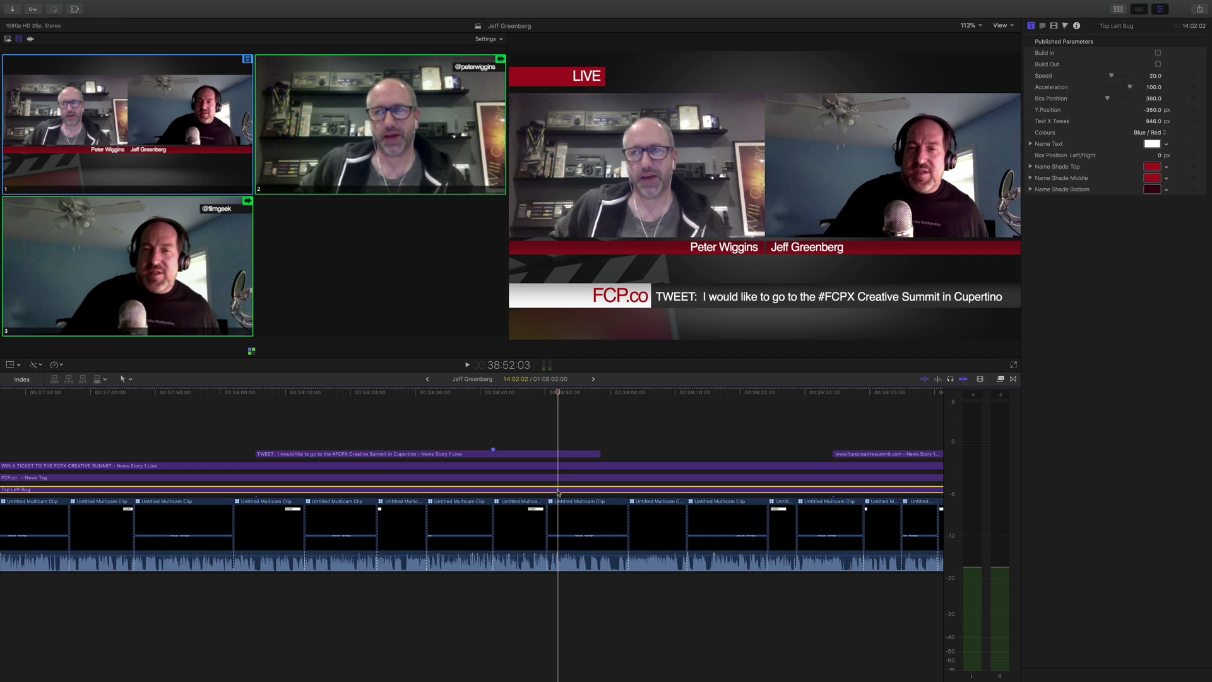
key(v)
key(v)
click(559, 480)
key(v)
key(v)
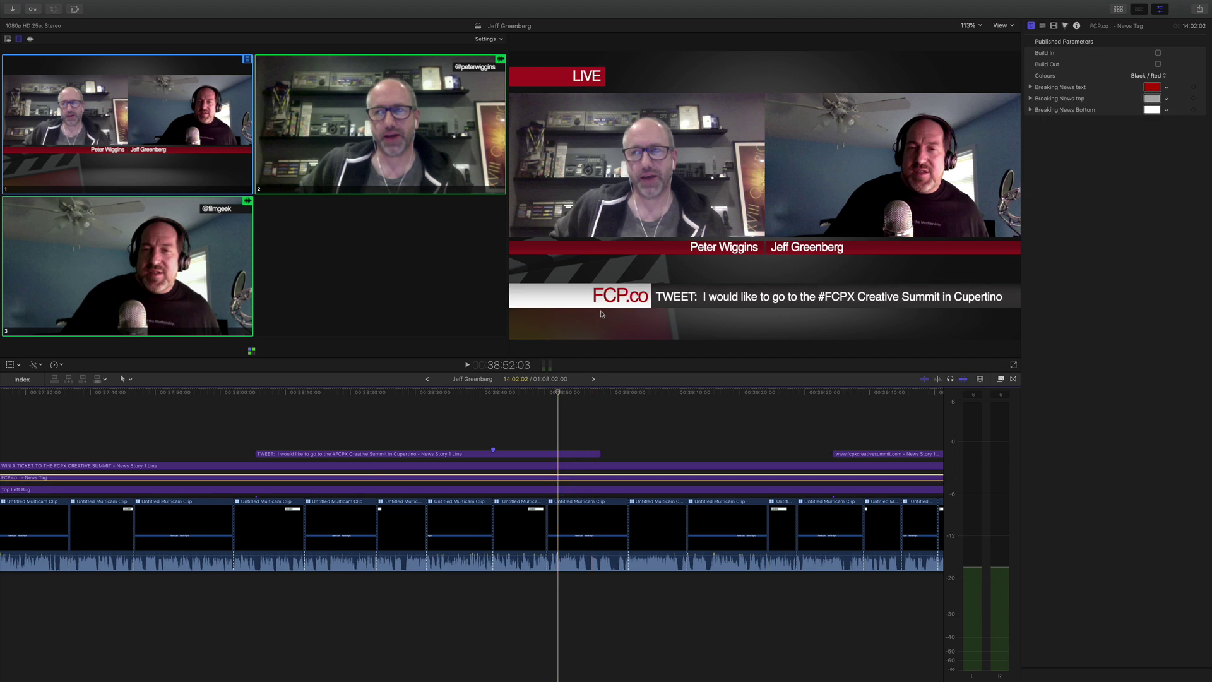
click(557, 467)
key(v)
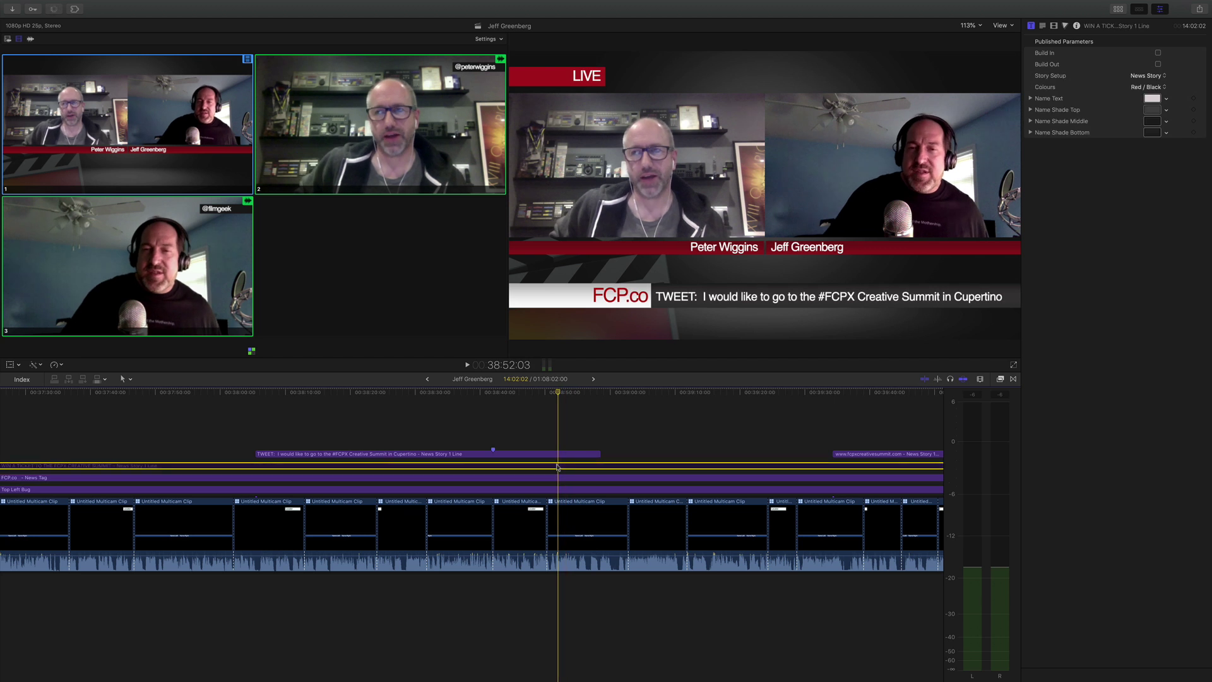
key(v)
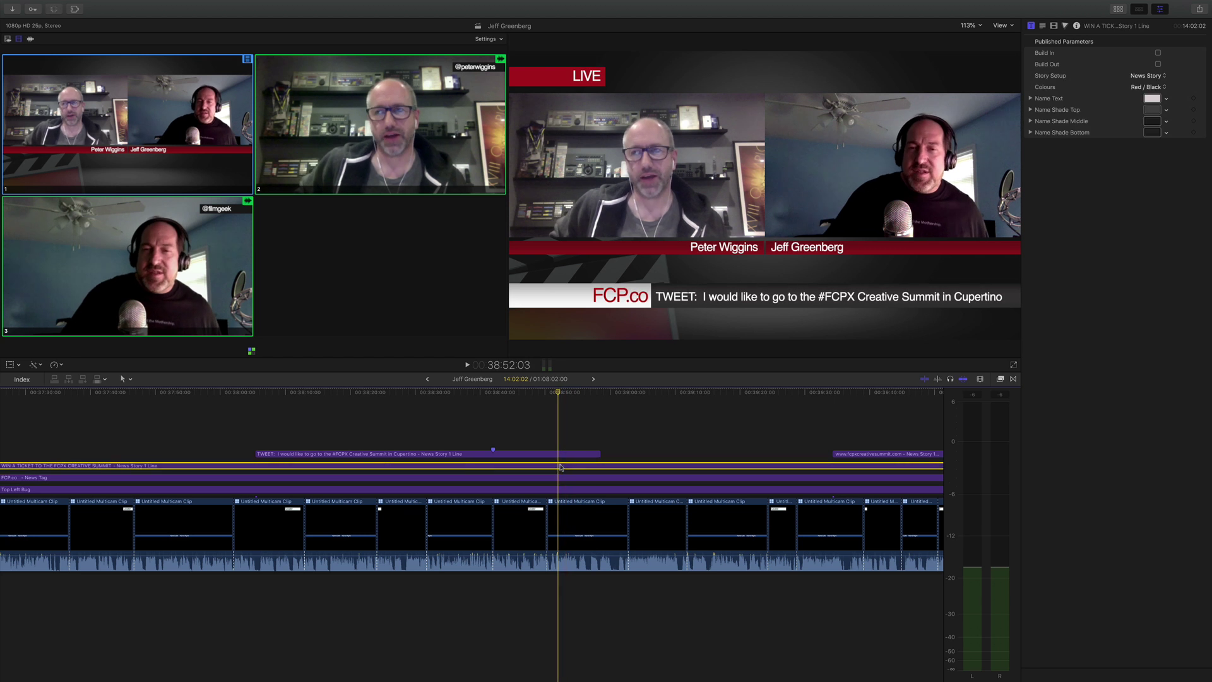
Scrub the interview project between 38:50 and 39:27, and play briefly from 39:19:03 to examine the angle graphics under the overlay titles.
mouse_move(558, 393)
mouse_down()
mouse_move(598, 396)
mouse_move(552, 397)
mouse_up()
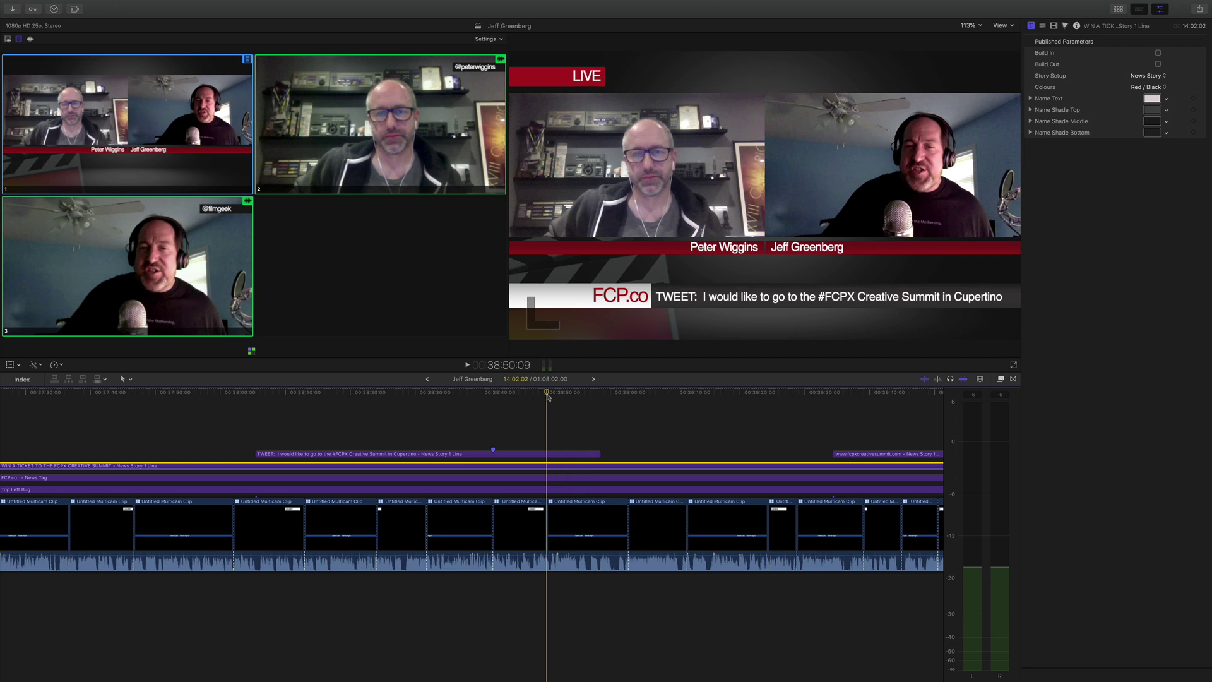
drag(551, 396, 653, 399)
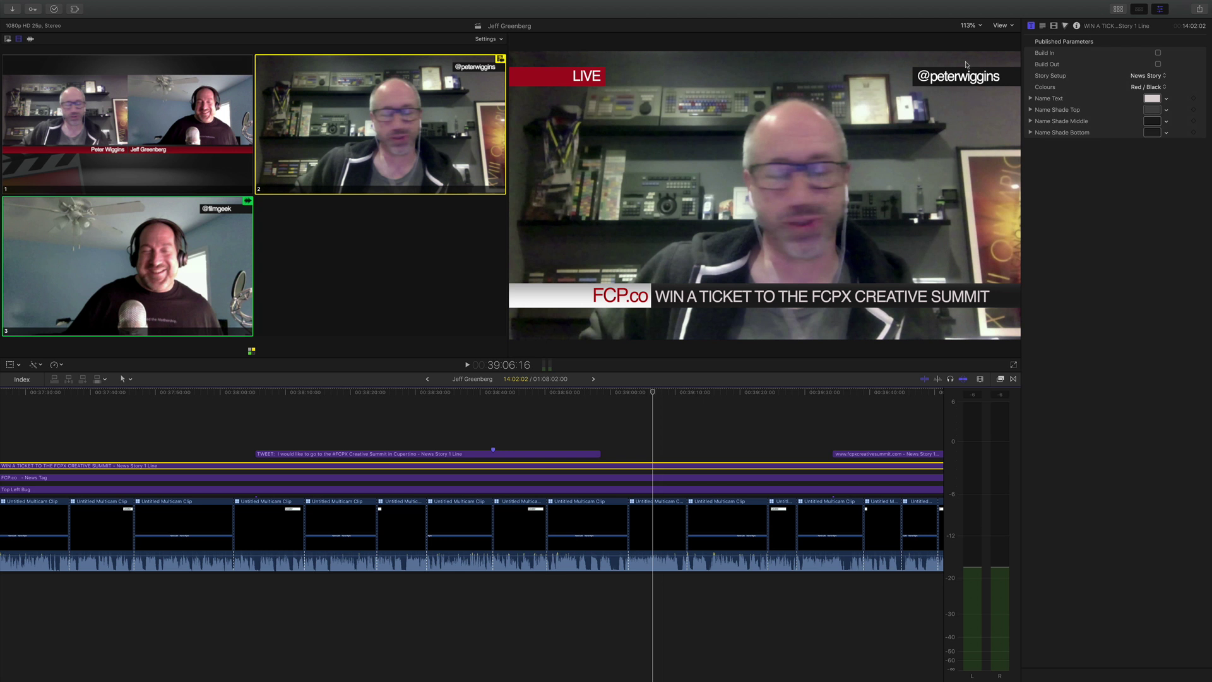
drag(686, 392, 788, 397)
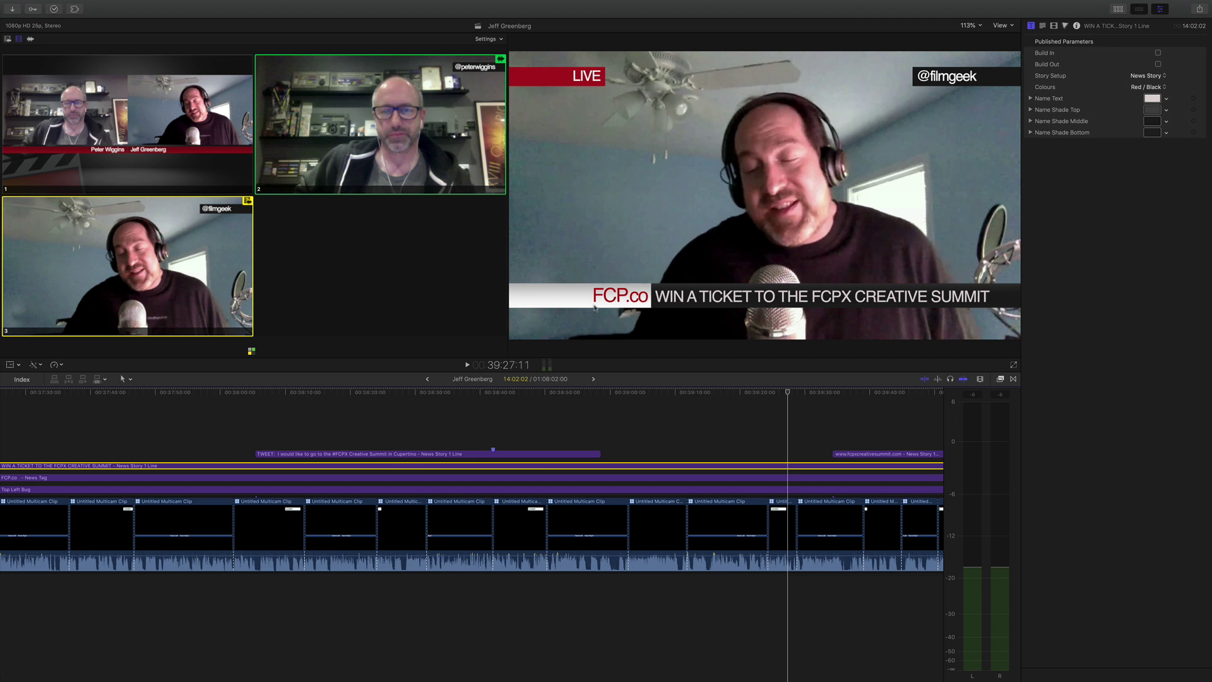
click(782, 393)
drag(783, 393, 735, 396)
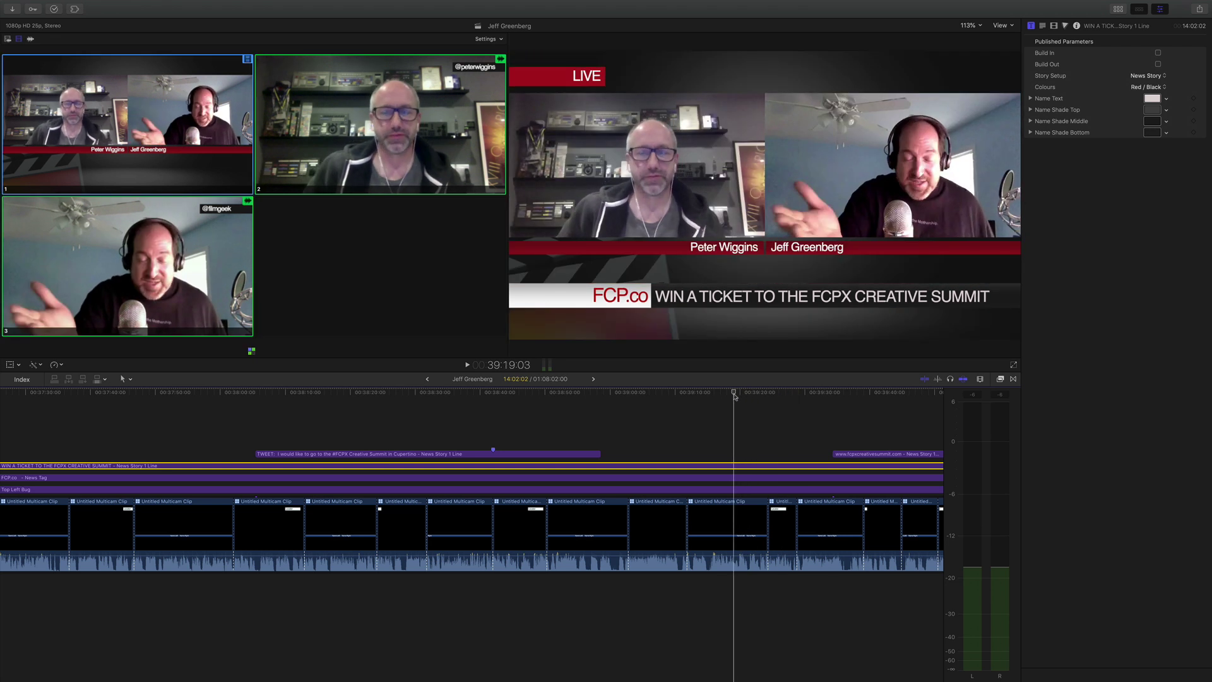
key(space)
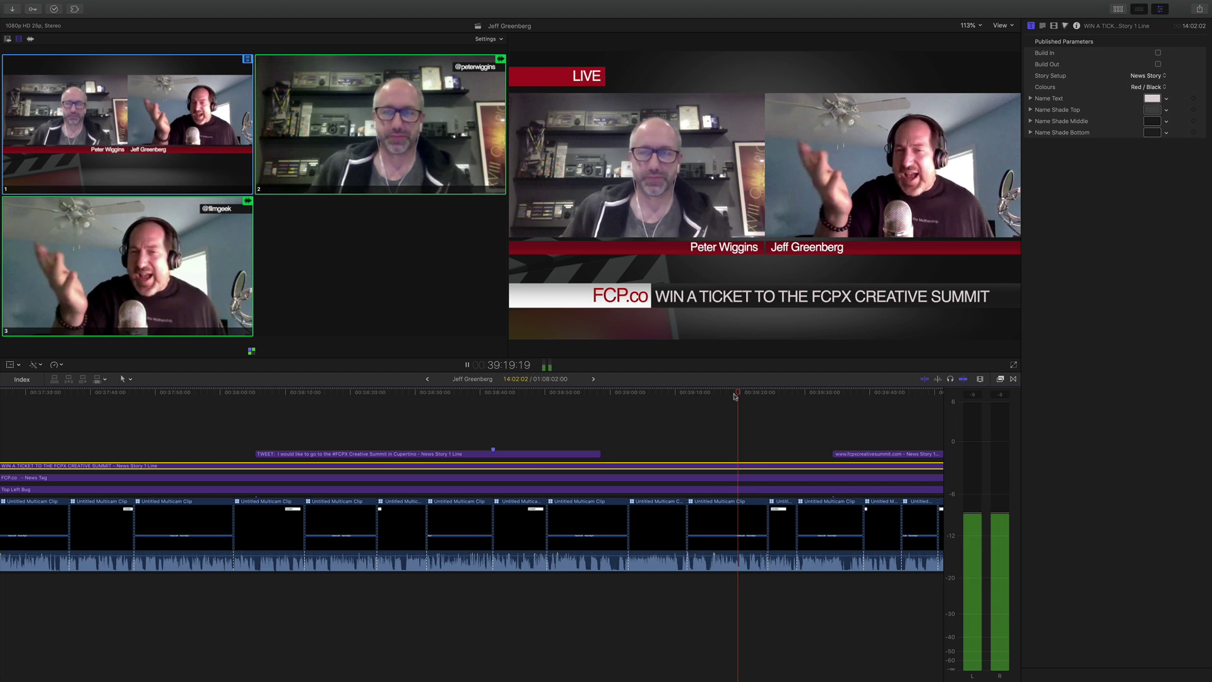
key(space)
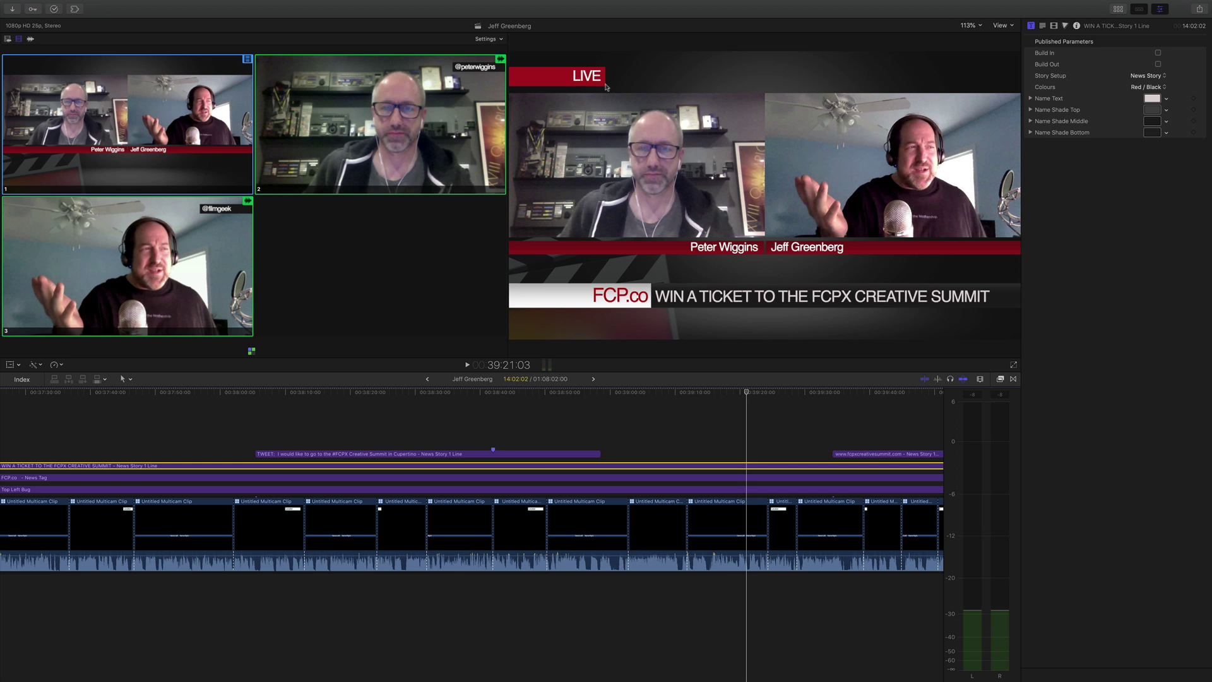
Scrub across the cut from angle 2 to the two-up angle between 39:08:21 and 39:17:15 to compare their built-in titles.
drag(747, 393, 669, 400)
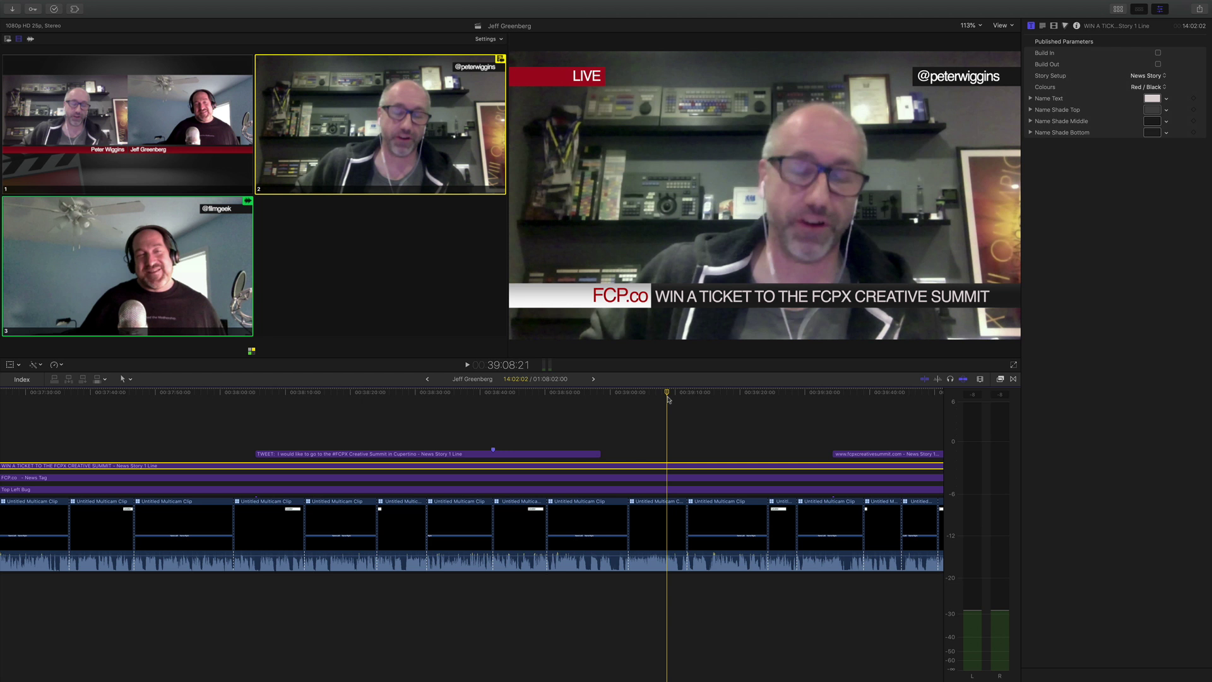
drag(668, 400, 713, 399)
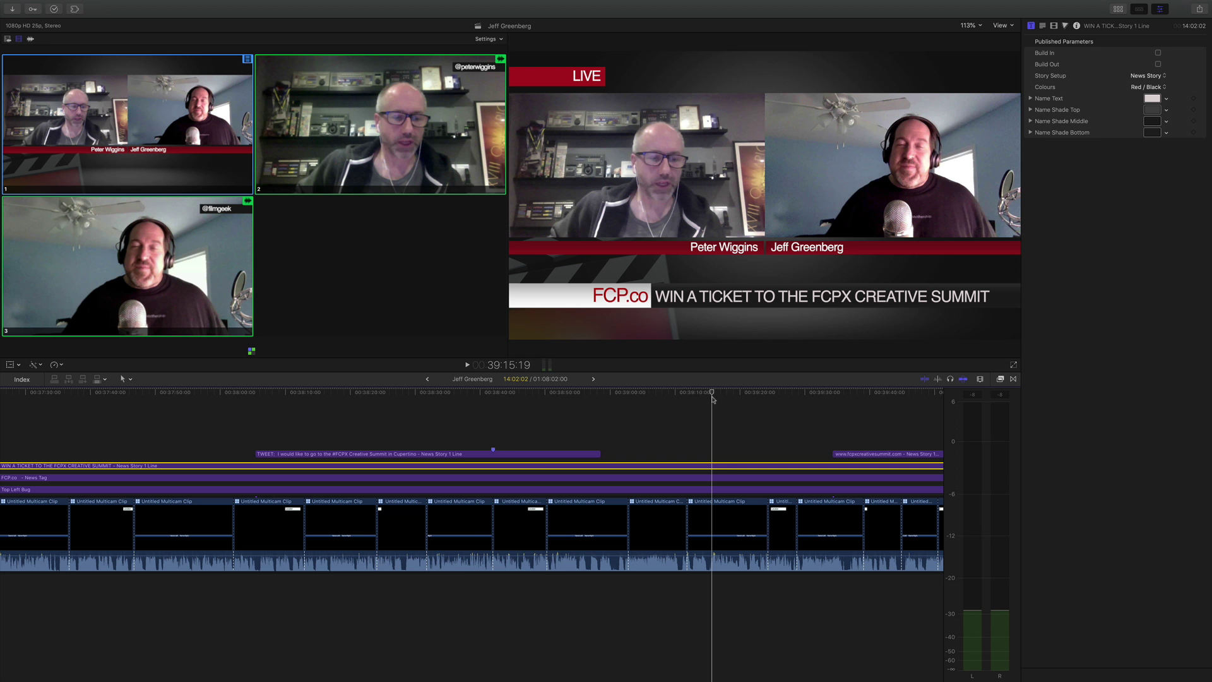
mouse_move(713, 396)
mouse_down()
mouse_move(743, 395)
mouse_move(703, 396)
mouse_move(742, 396)
mouse_move(715, 396)
mouse_up()
mouse_move(713, 396)
mouse_down()
mouse_move(668, 405)
mouse_move(747, 409)
mouse_move(725, 413)
mouse_up()
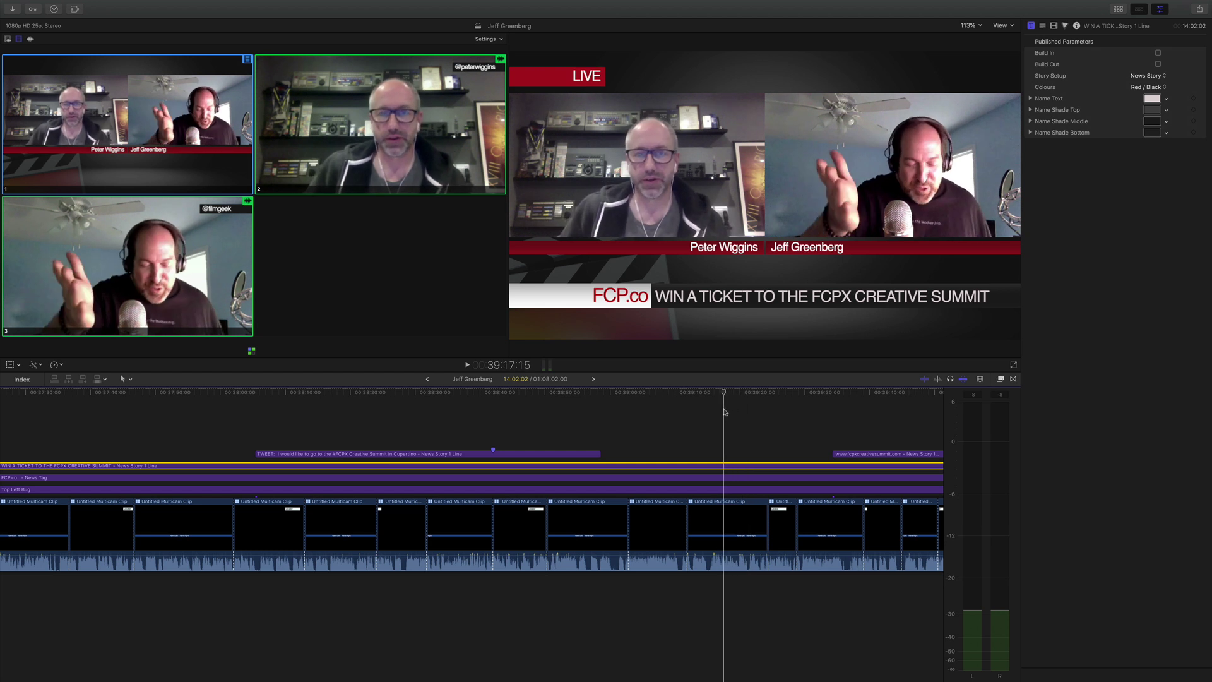